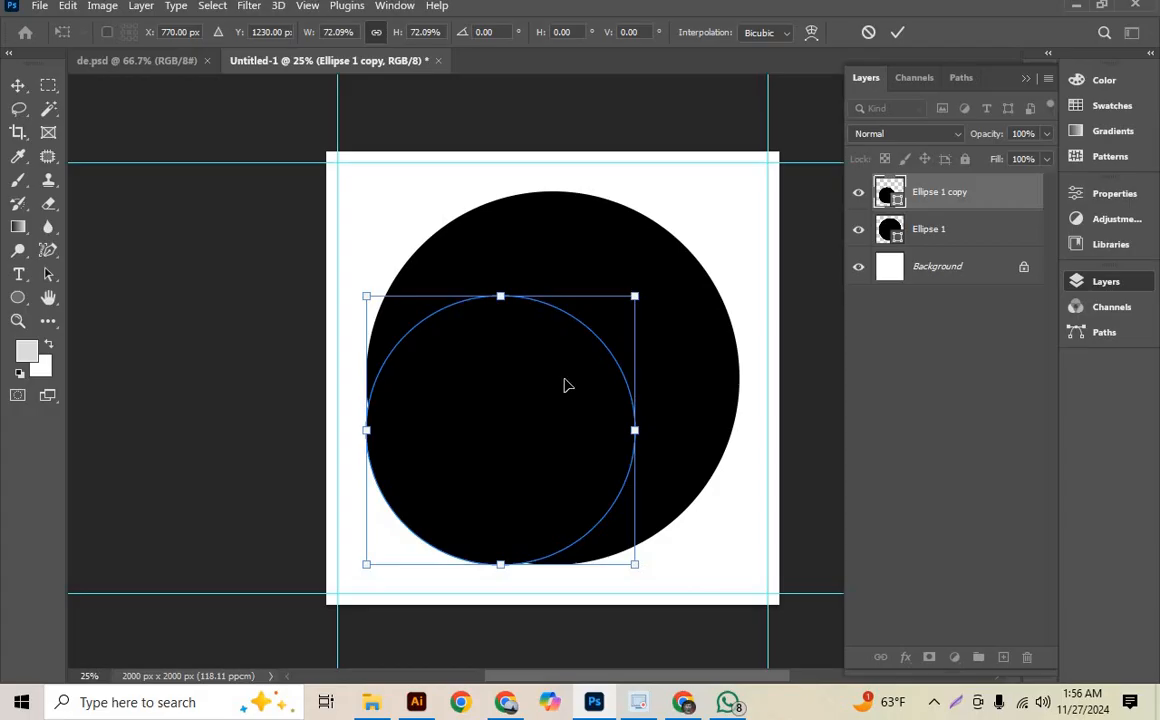
- Centre the smaller circle copy inside the large black circle at X 1000, Y 1000 px and fill it with turquoise
left_click_drag(562, 370, 591, 350)
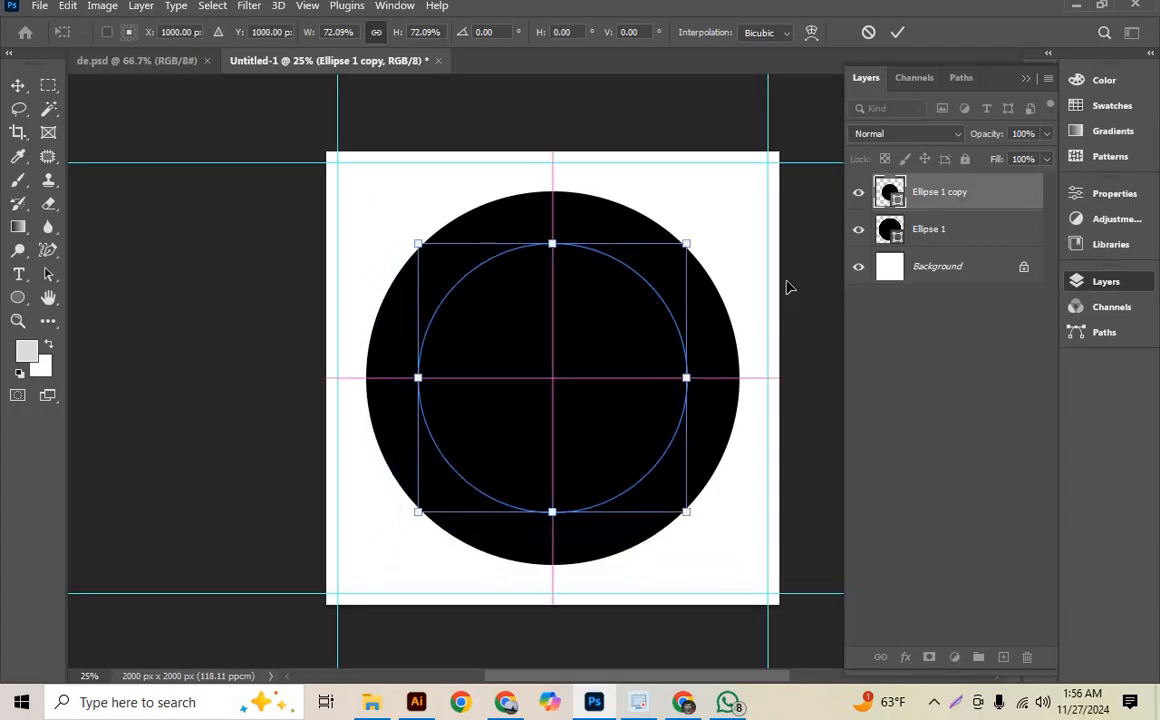
double_click(893, 195)
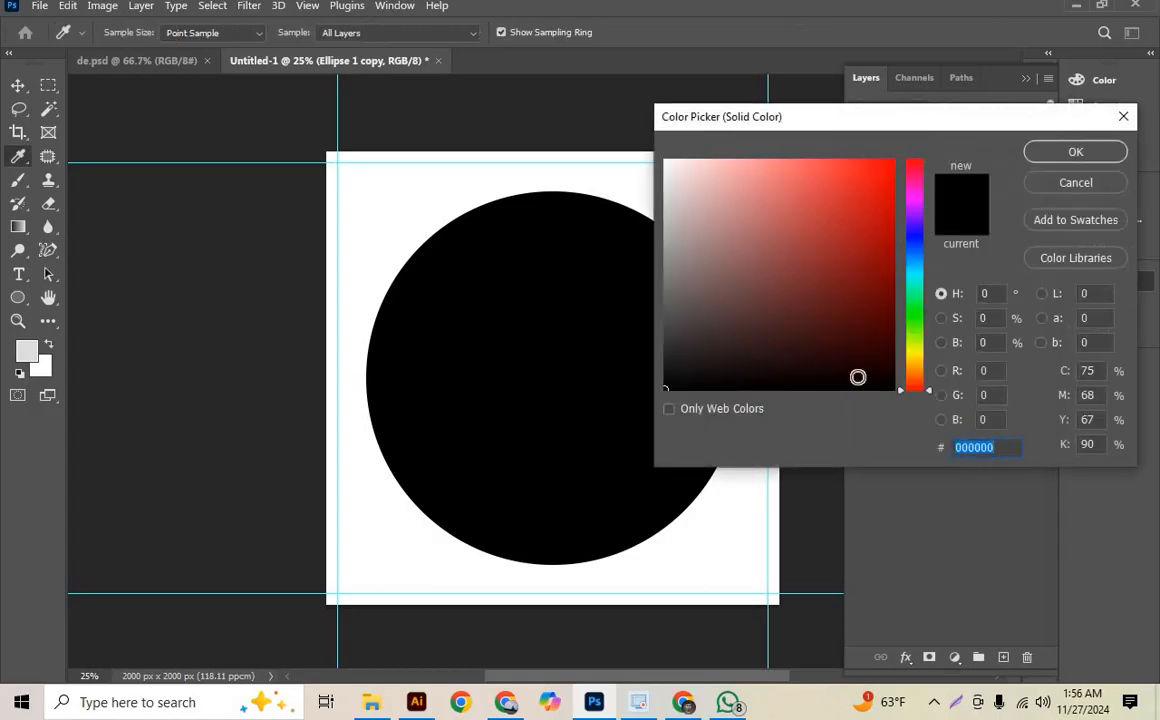
left_click(914, 266)
left_click(914, 277)
left_click_drag(853, 263, 895, 198)
left_click(1055, 153)
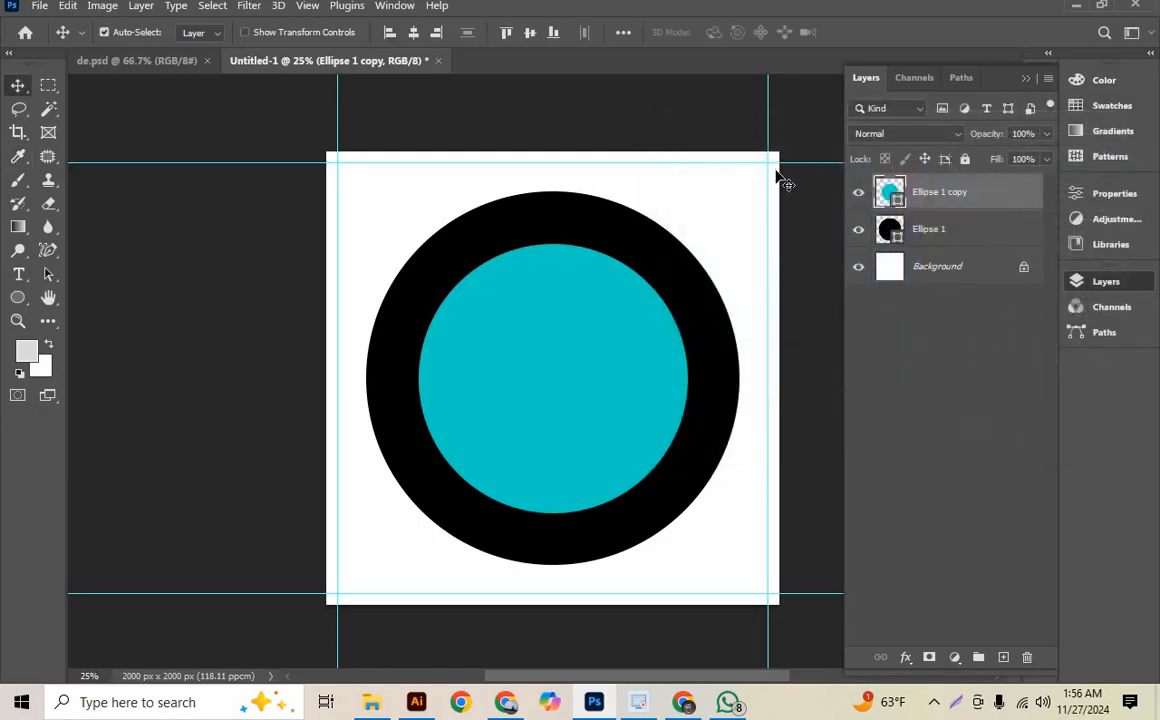
- Check the reference design in de.psd, and duplicate the large black circle's layer in the Untitled-1 document
left_click(799, 318)
scroll(366, 218, "down", 6)
left_click(183, 64)
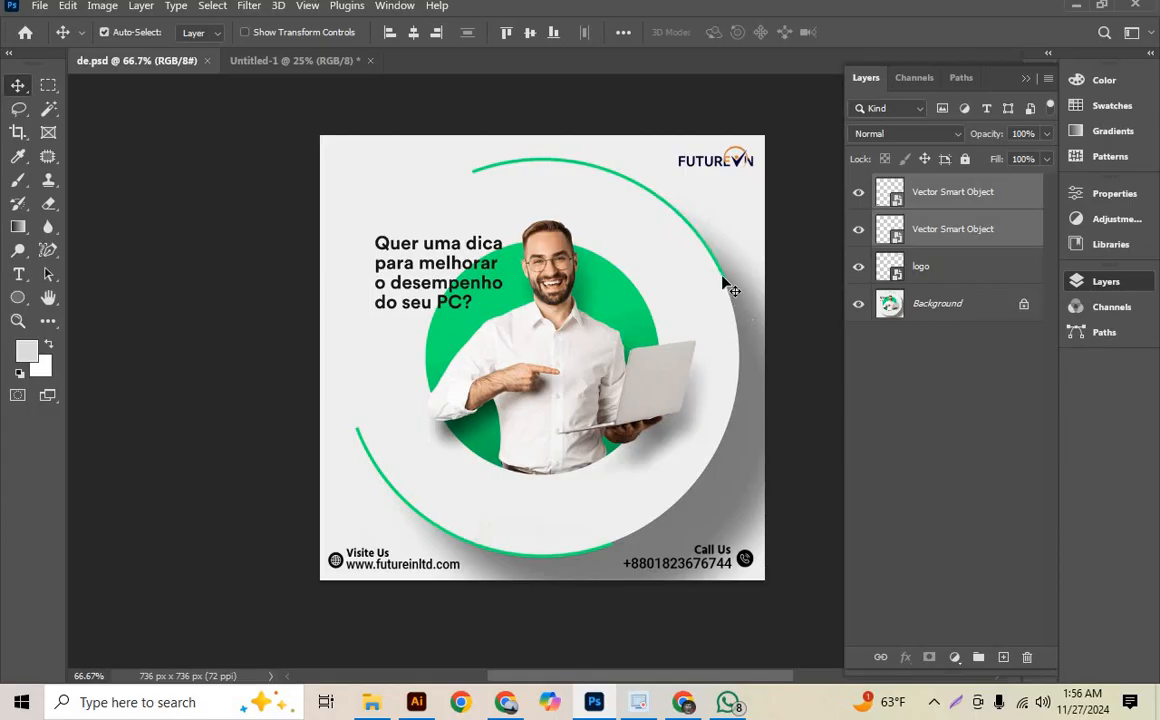
left_click(293, 61)
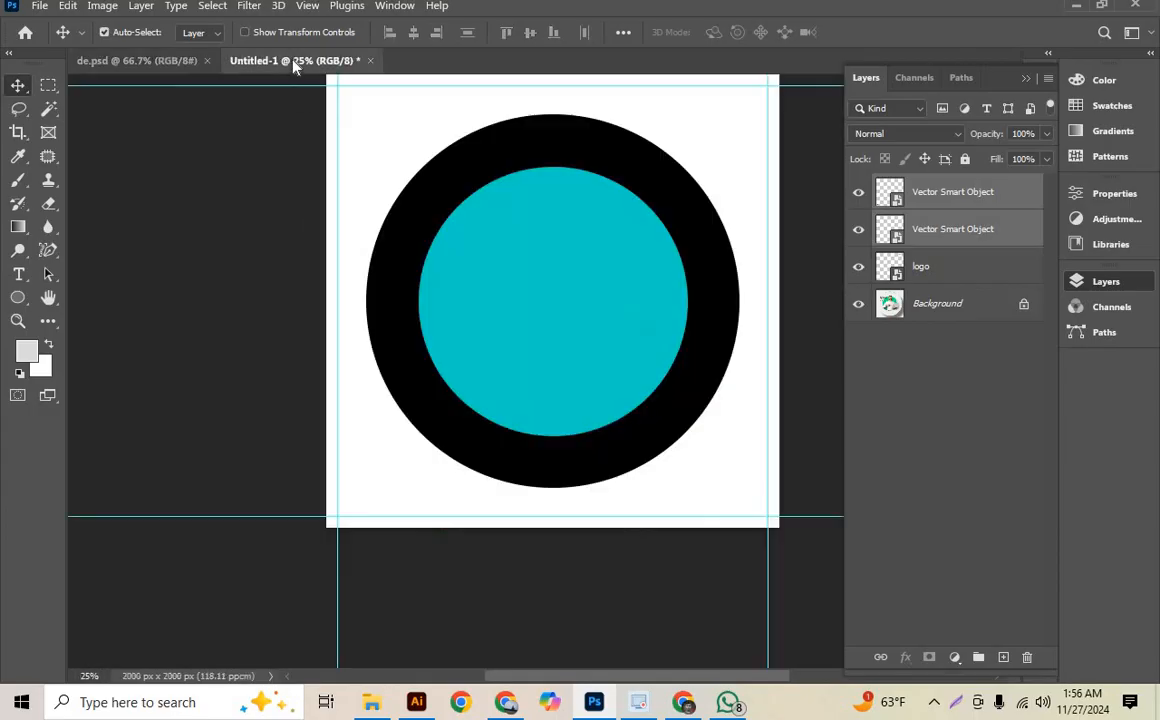
left_click(930, 230)
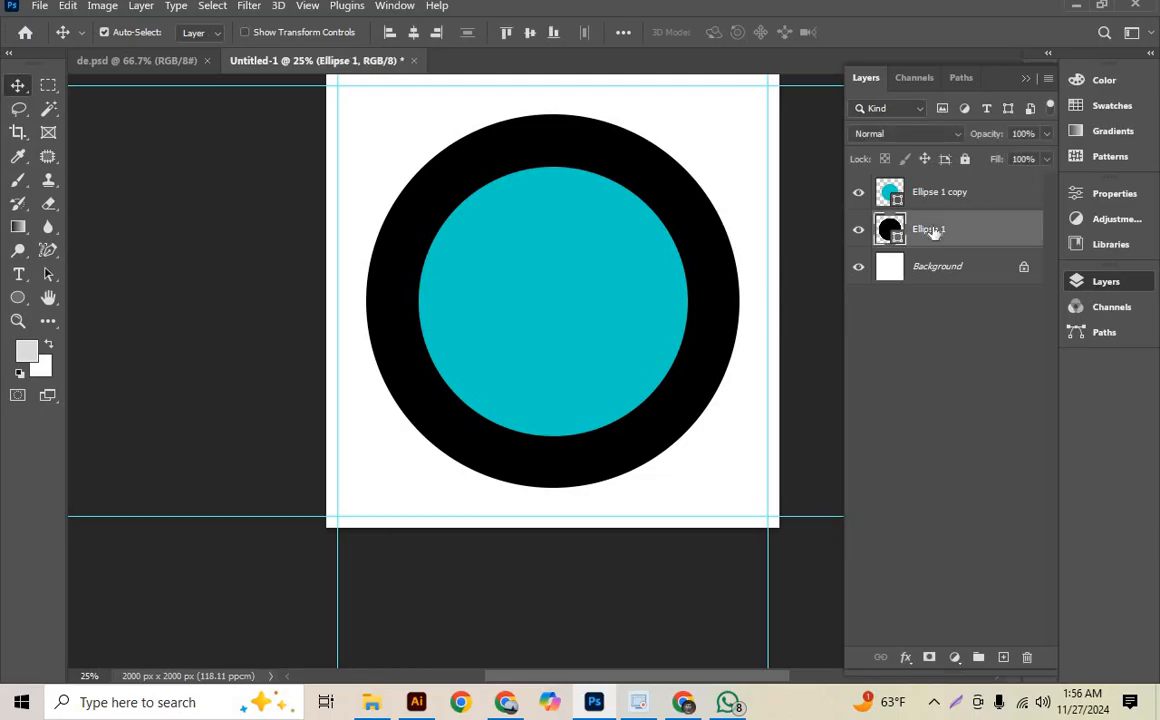
key("ctrl+j")
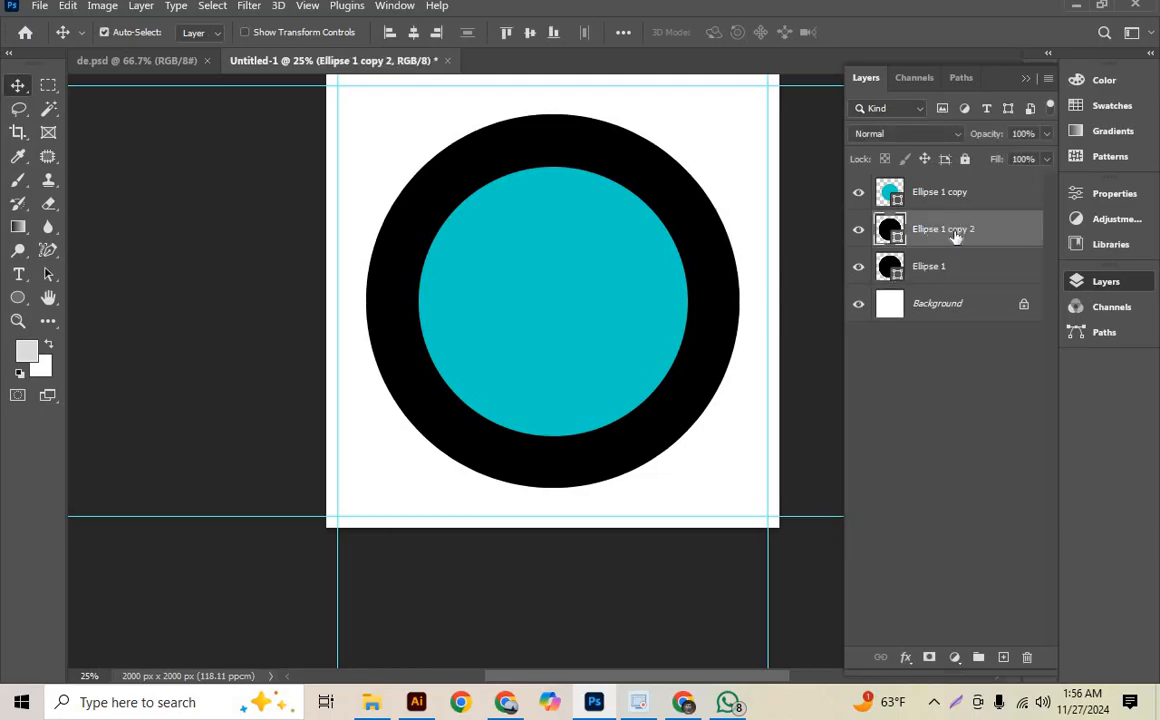
- Set the fill of the original Ellipse 1 layer to 0%
left_click(957, 264)
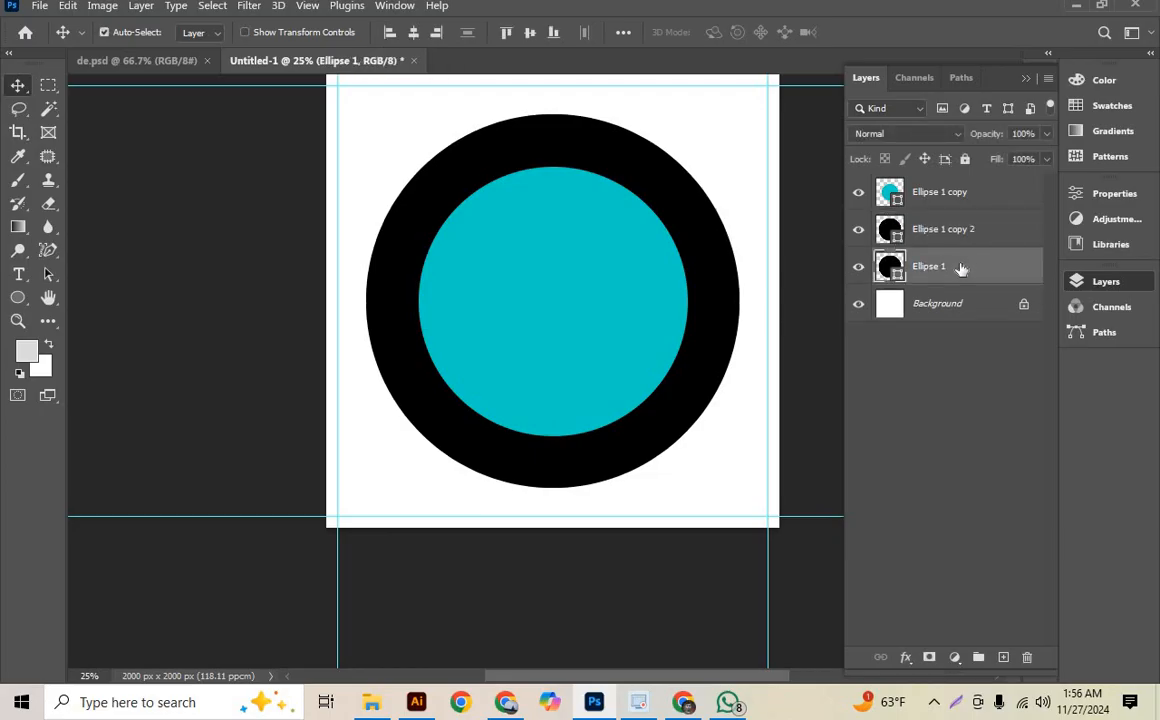
left_click(1046, 160)
left_click_drag(1008, 188, 911, 192)
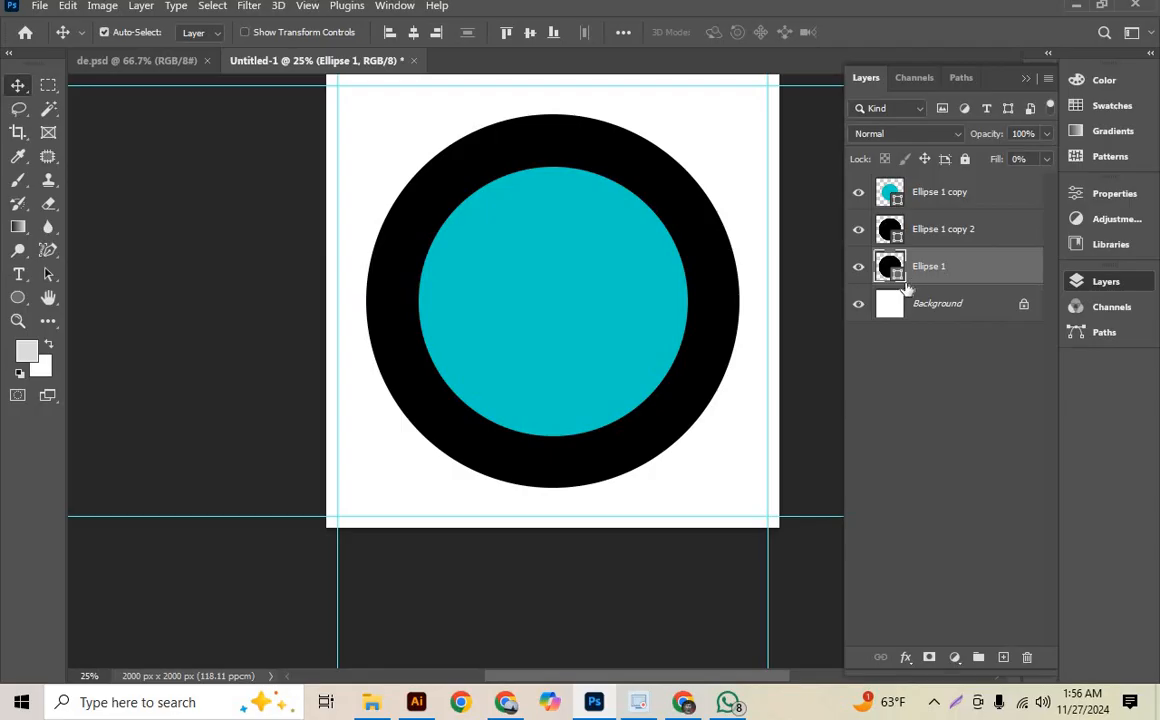
- Add a stroke effect in saturated bright green to the Ellipse 1 layer
left_click(906, 658)
left_click(948, 434)
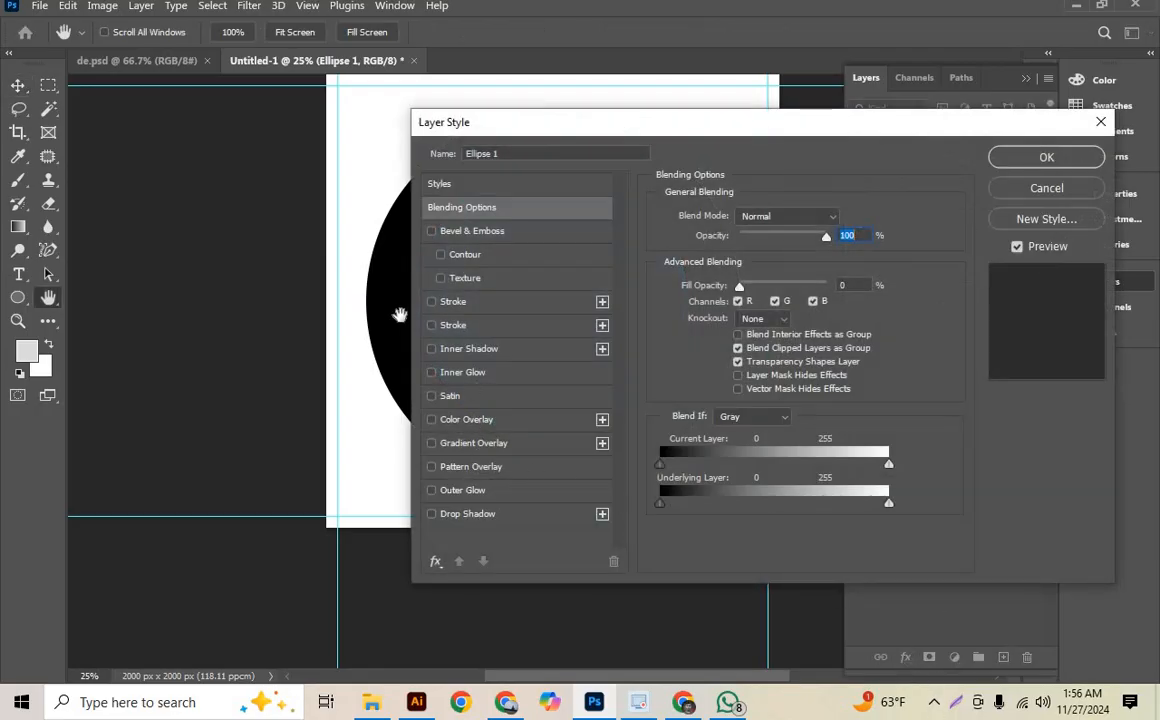
left_click(431, 302)
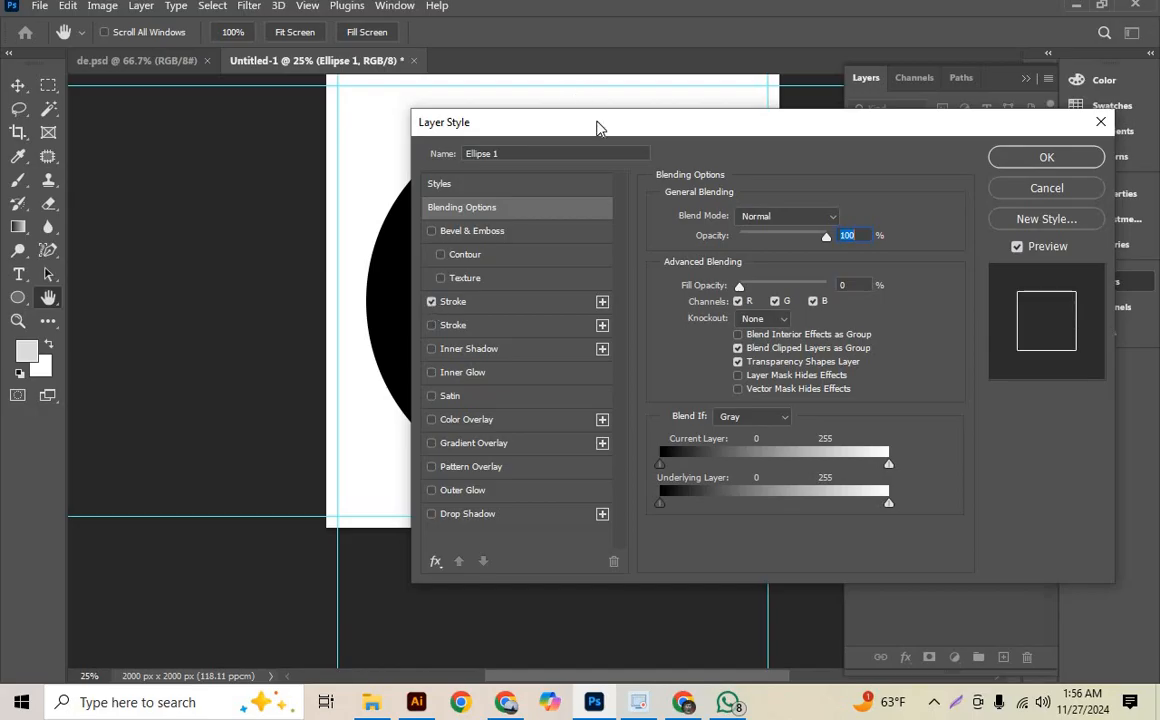
left_click_drag(632, 122, 824, 115)
left_click(648, 294)
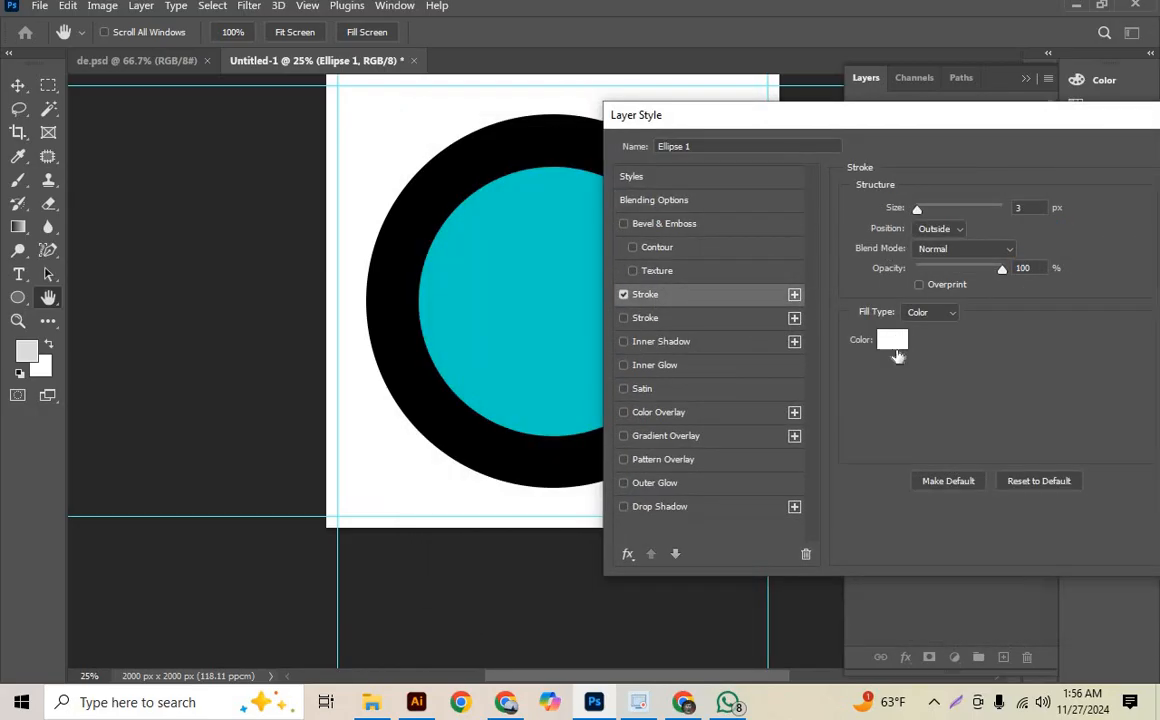
left_click(893, 342)
left_click(912, 324)
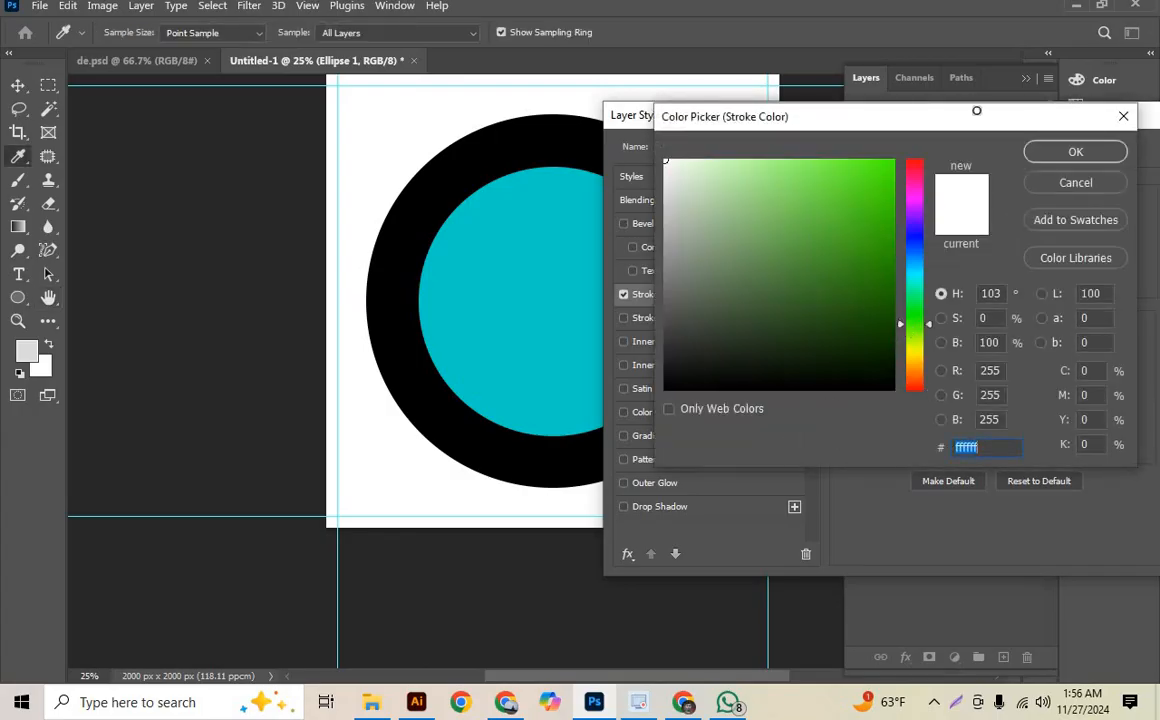
left_click_drag(665, 160, 914, 155)
left_click(1072, 152)
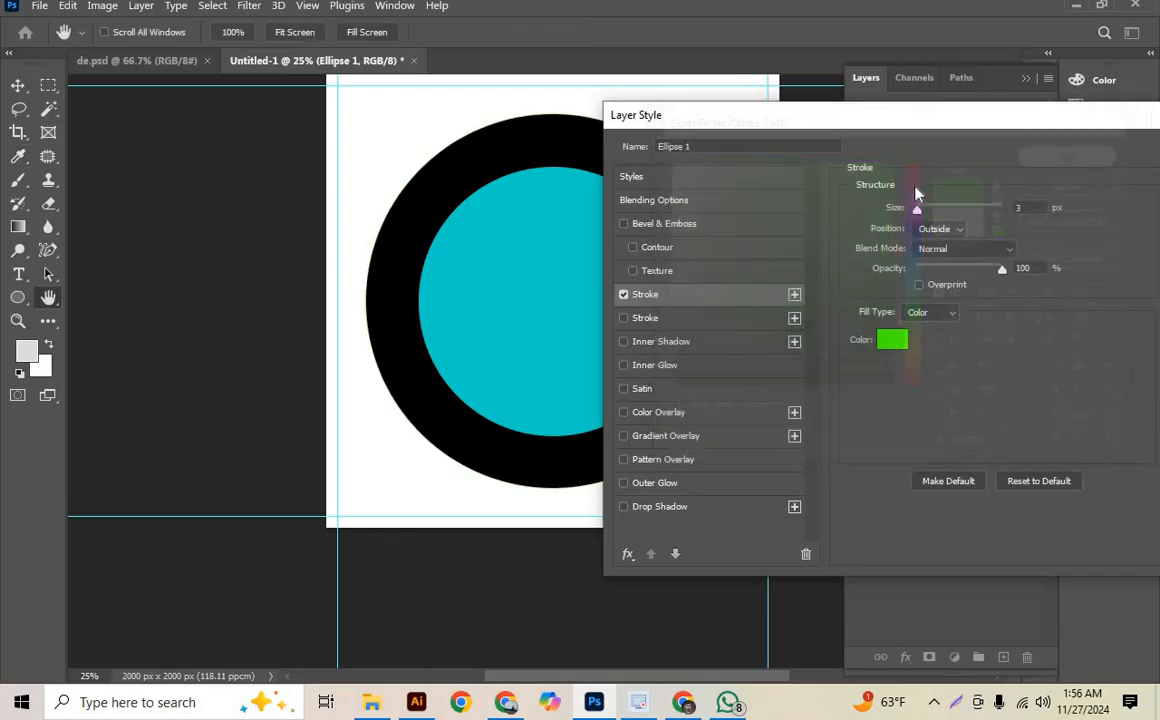
- Set the green stroke's size to 24 px and apply the layer style
left_click_drag(916, 214, 929, 216)
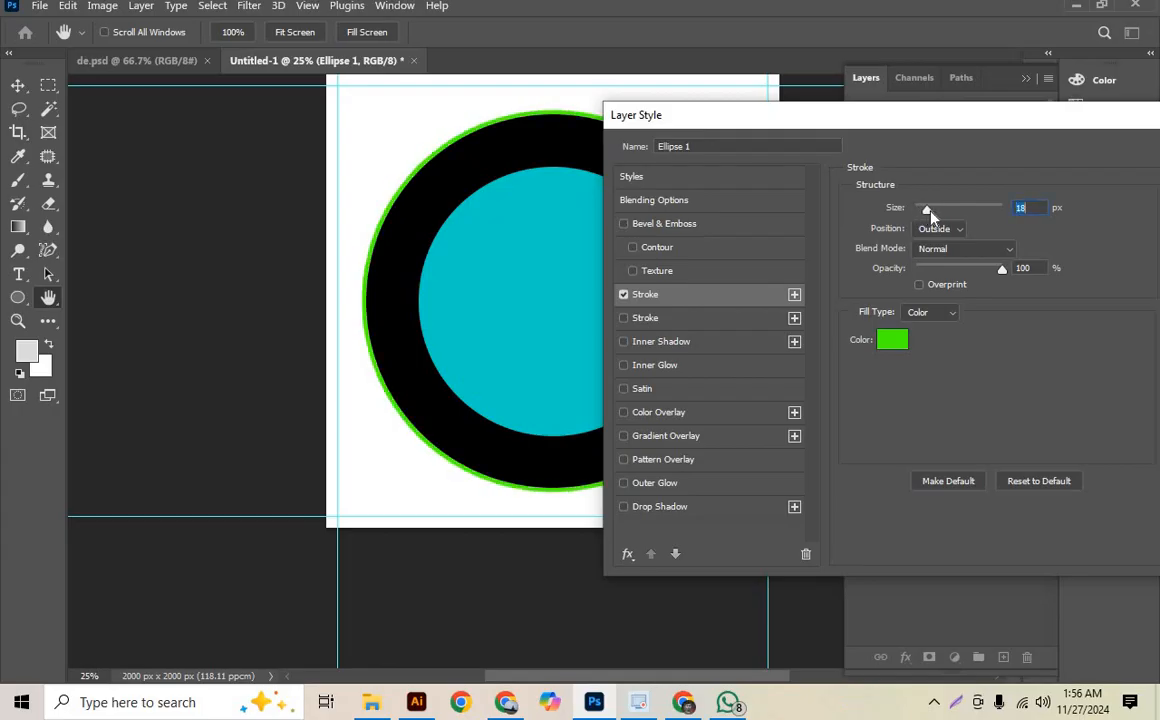
mouse_move(883, 120)
left_mouse_down()
mouse_move(714, 358)
mouse_move(567, 238)
left_mouse_up()
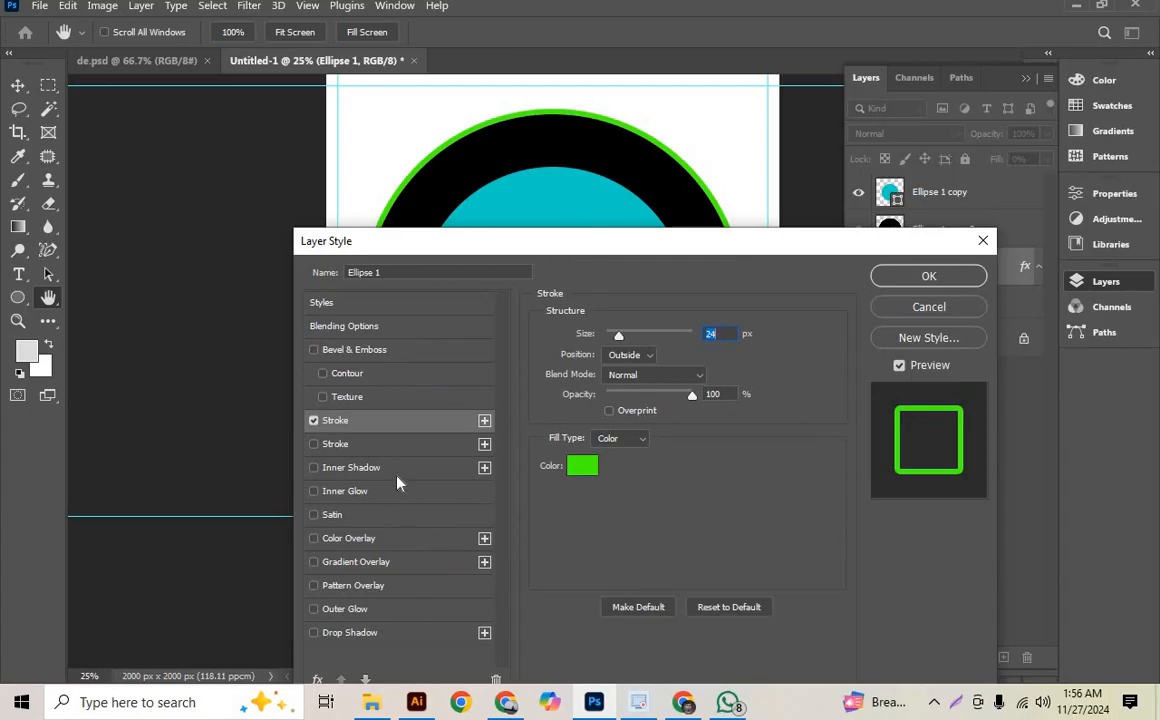
left_click(892, 284)
scroll(400, 300, "up", 1)
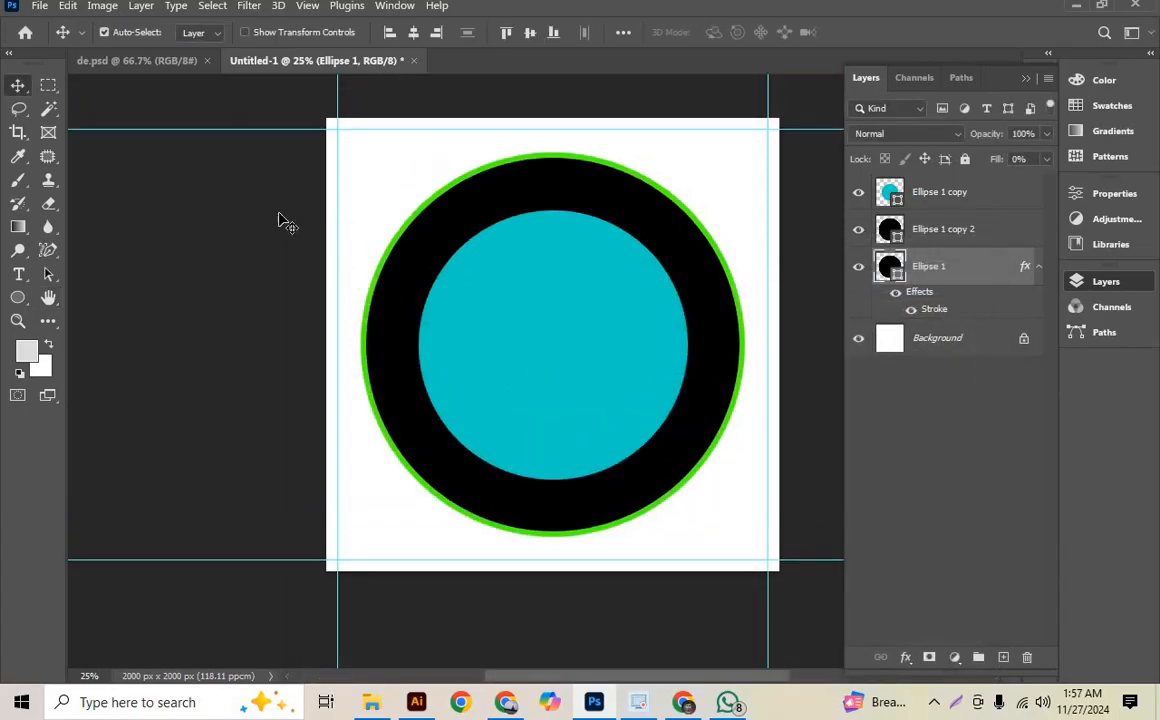
- Compare with the reference design in de.psd, and convert the stroked Ellipse 1 layer in Untitled-1 to a smart object
left_click(153, 60)
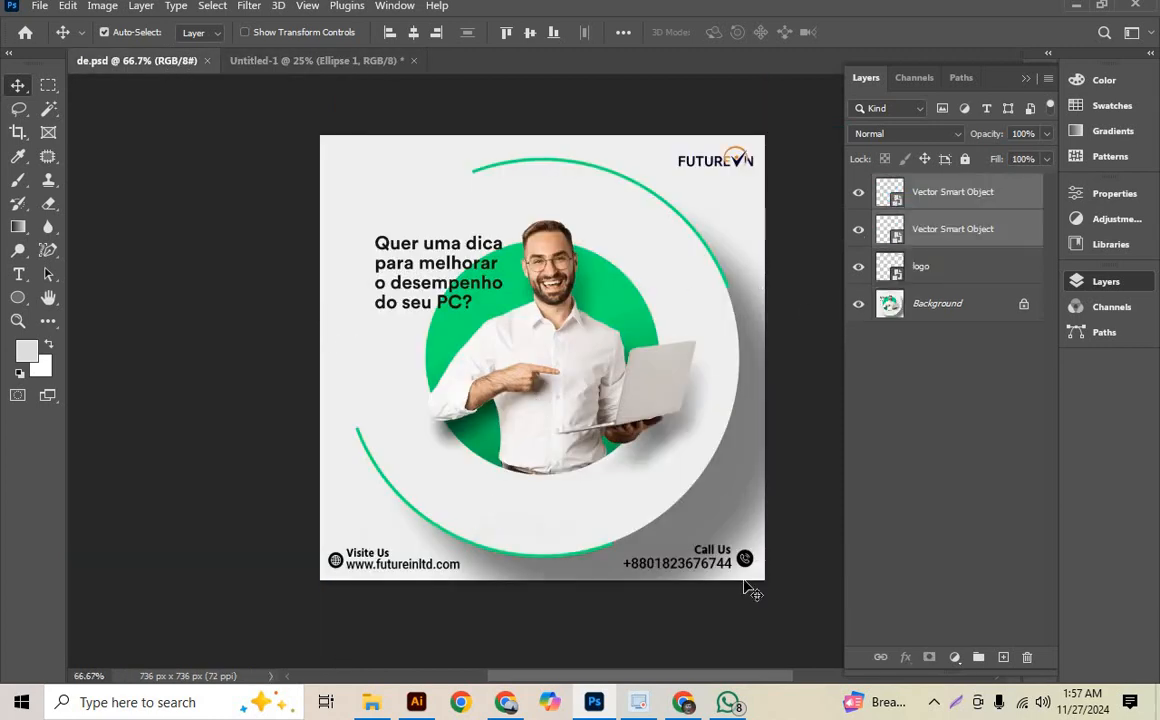
key("ctrl+Tab")
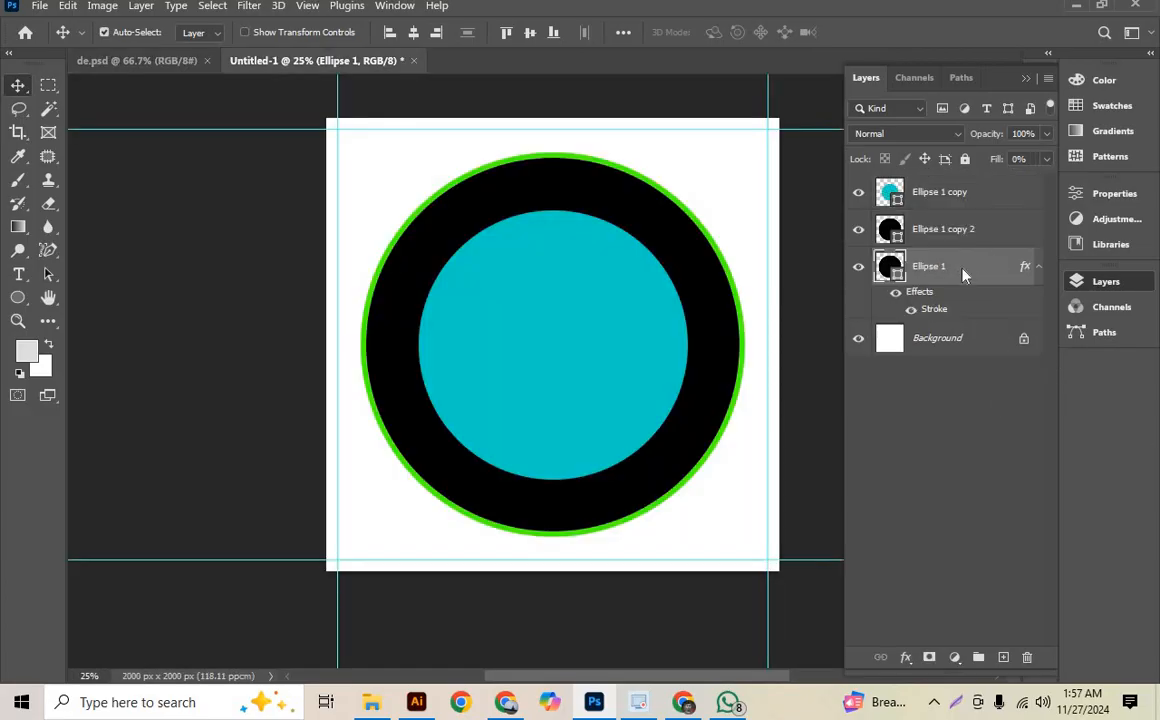
right_click(872, 268)
left_click(850, 271)
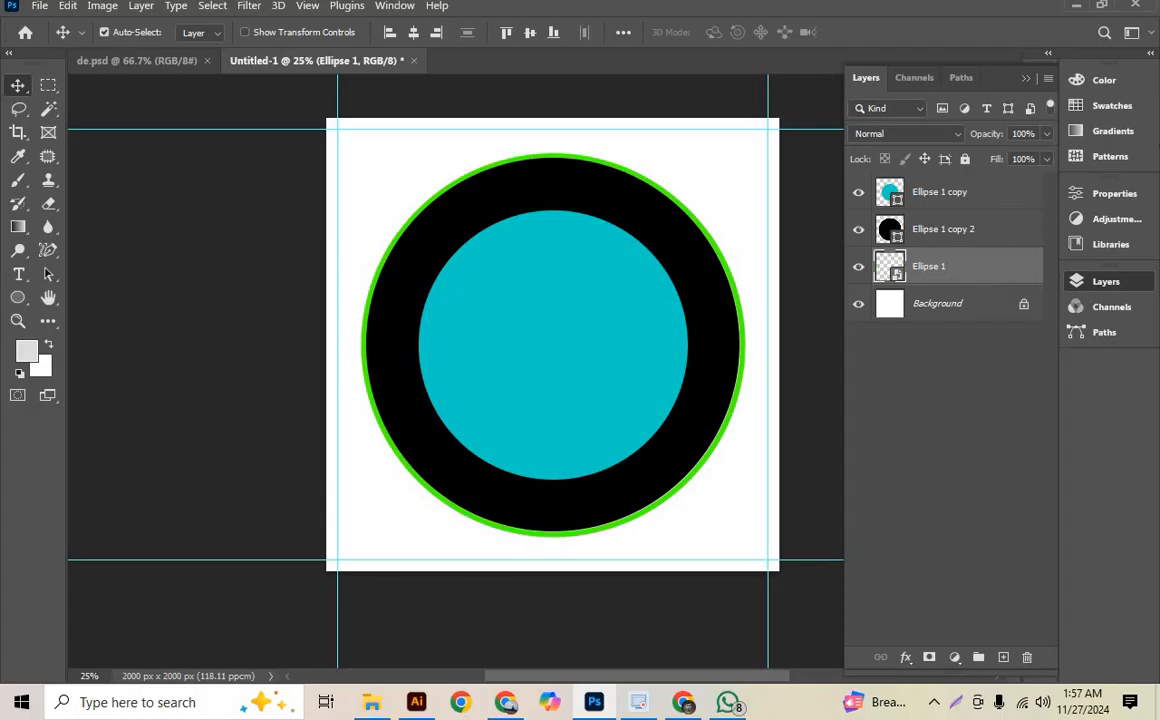
- Add a layer mask to Ellipse 1 and reset the foreground colour to black
left_click(18, 180)
left_click(929, 657)
key("d")
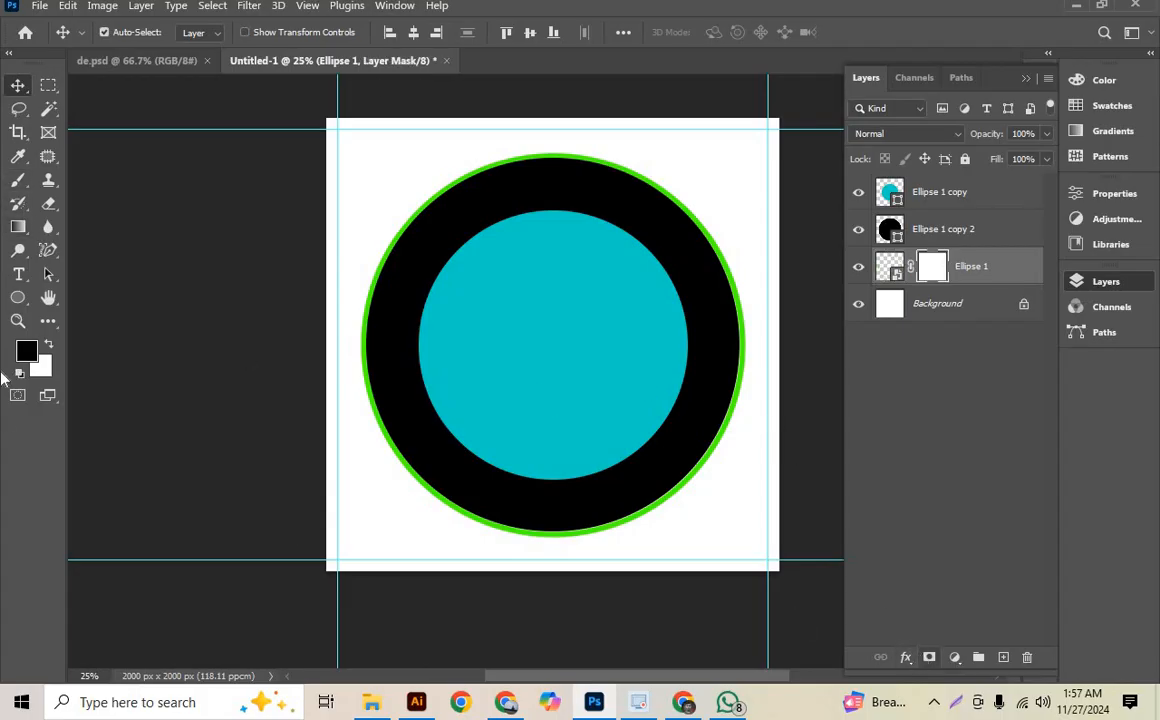
- Paint the Ellipse 1 mask with a soft 900 px black brush to hide the green ring's upper-left and lower-right parts
left_click(18, 180)
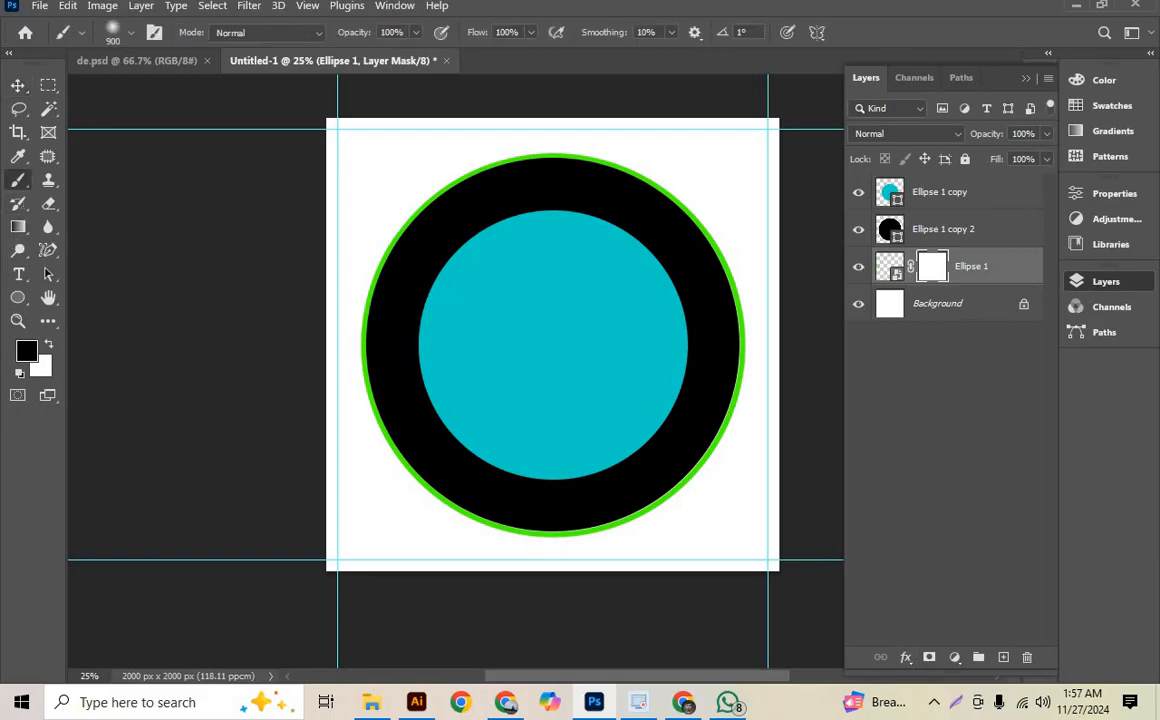
left_click_drag(343, 203, 357, 214)
left_click_drag(318, 262, 315, 360)
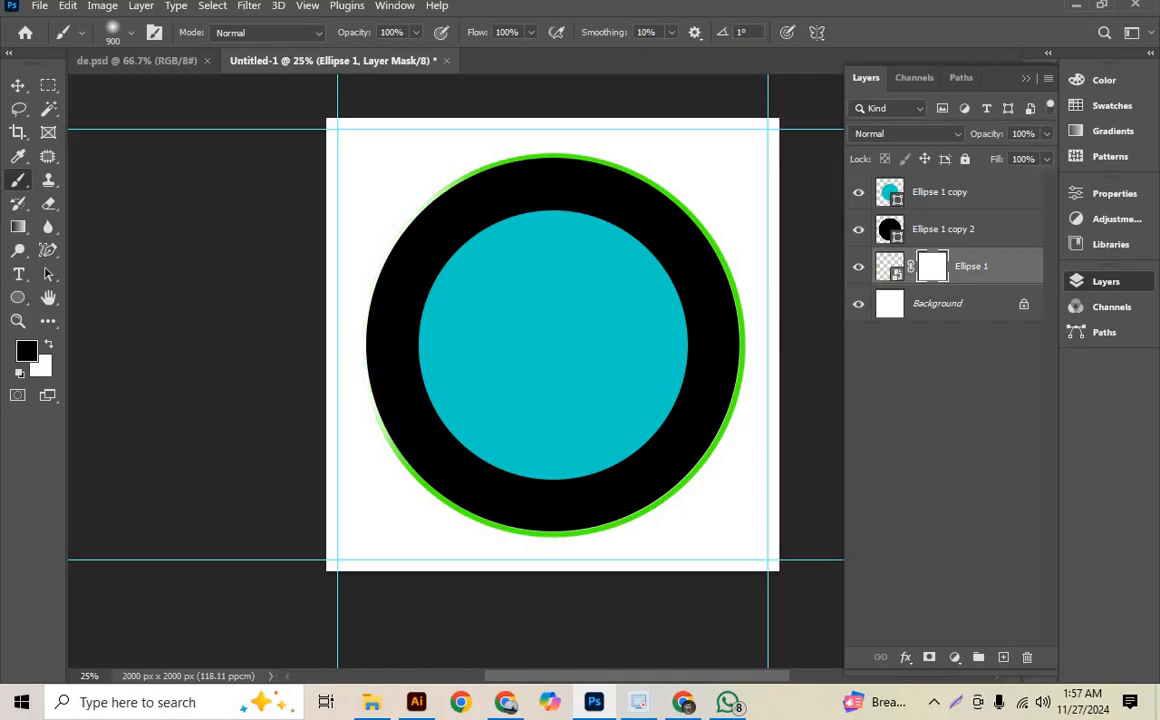
left_click_drag(770, 382, 714, 504)
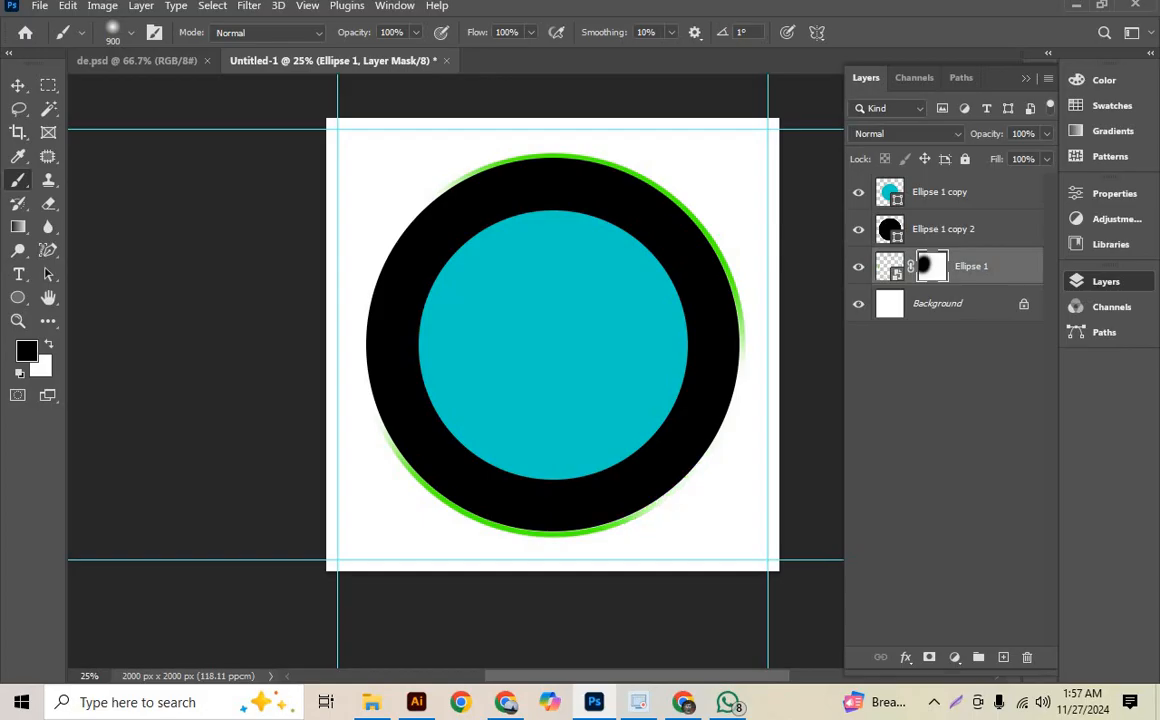
left_click_drag(768, 388, 766, 346)
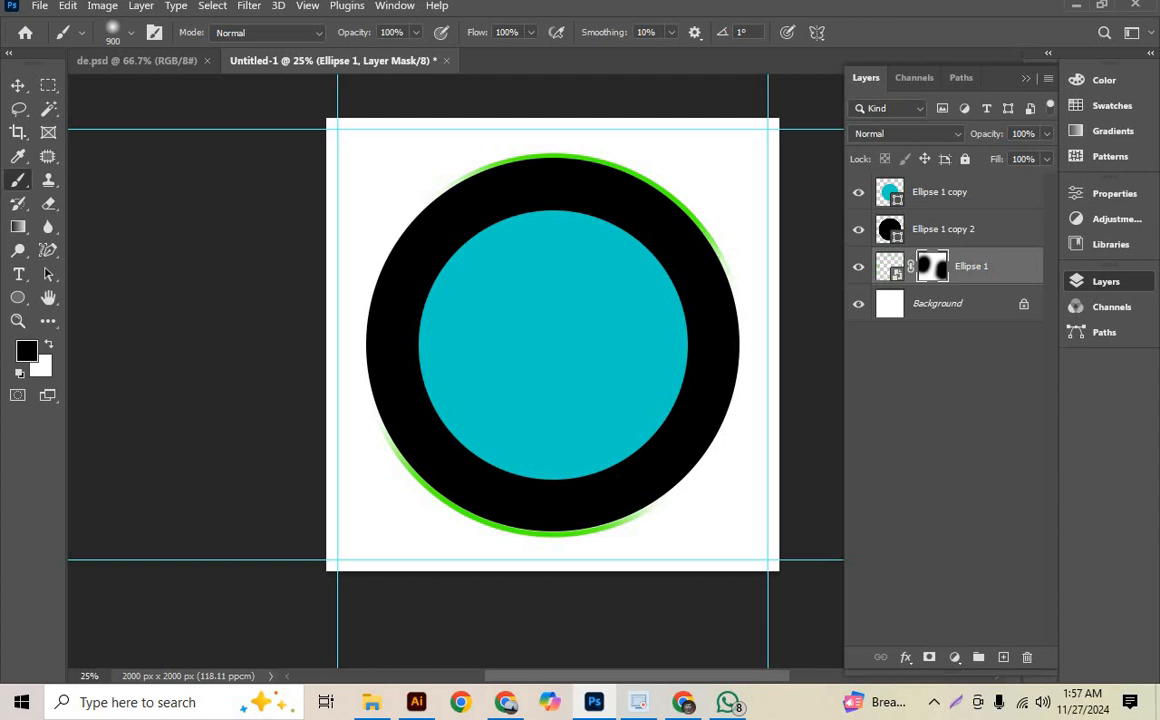
scroll(552, 344, "down", 2)
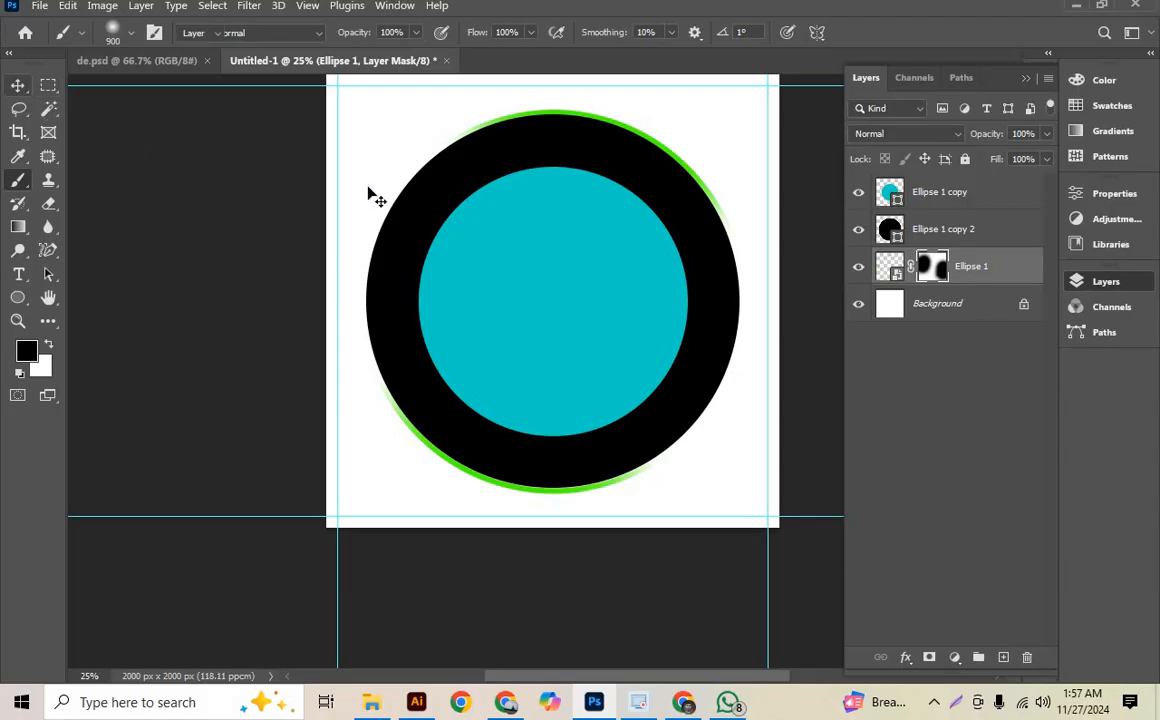
key("v")
left_click_drag(370, 145, 339, 181)
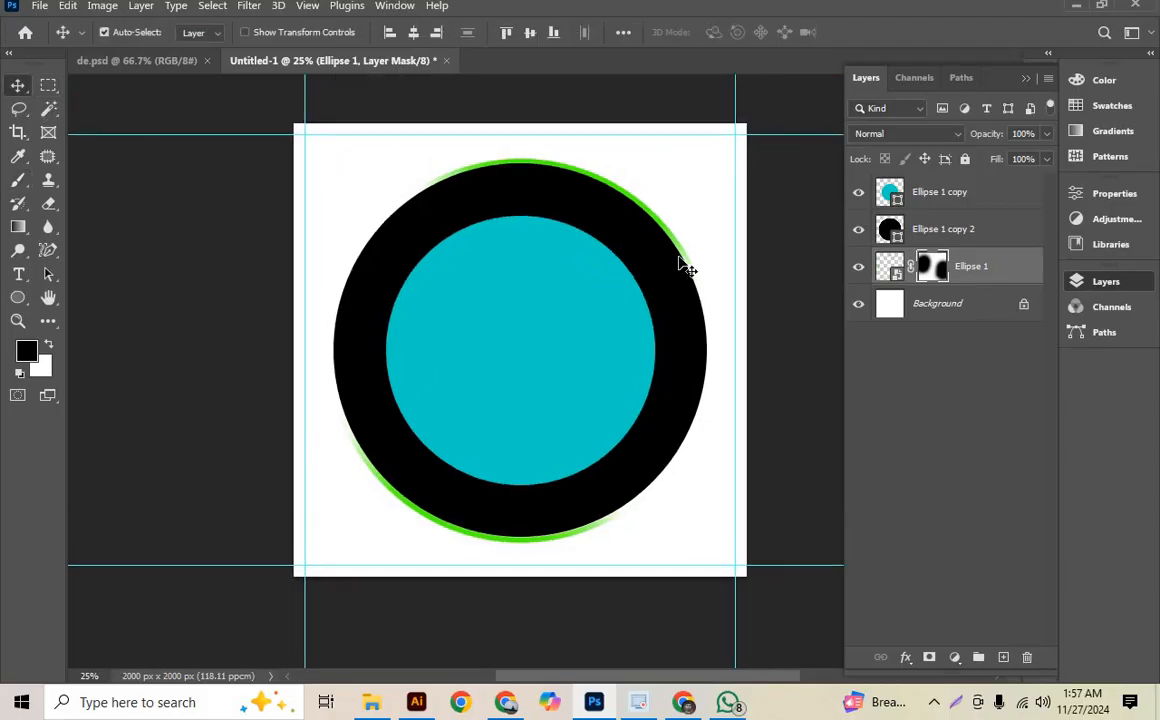
left_click(655, 442)
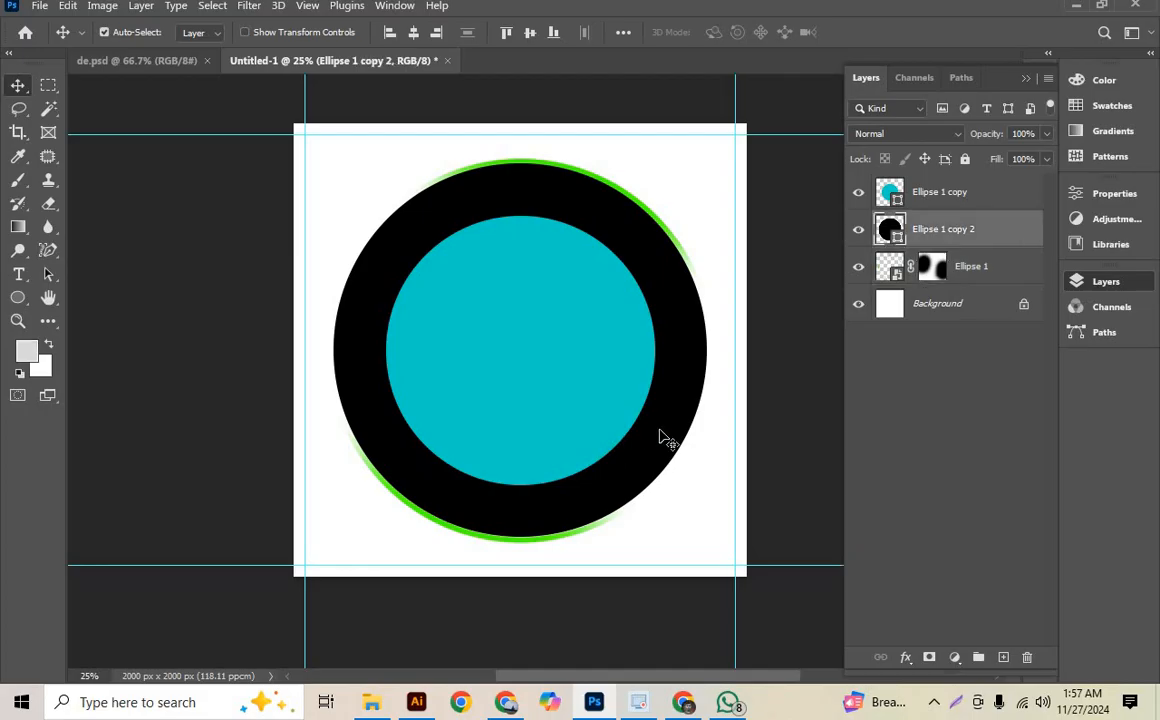
left_click(200, 219)
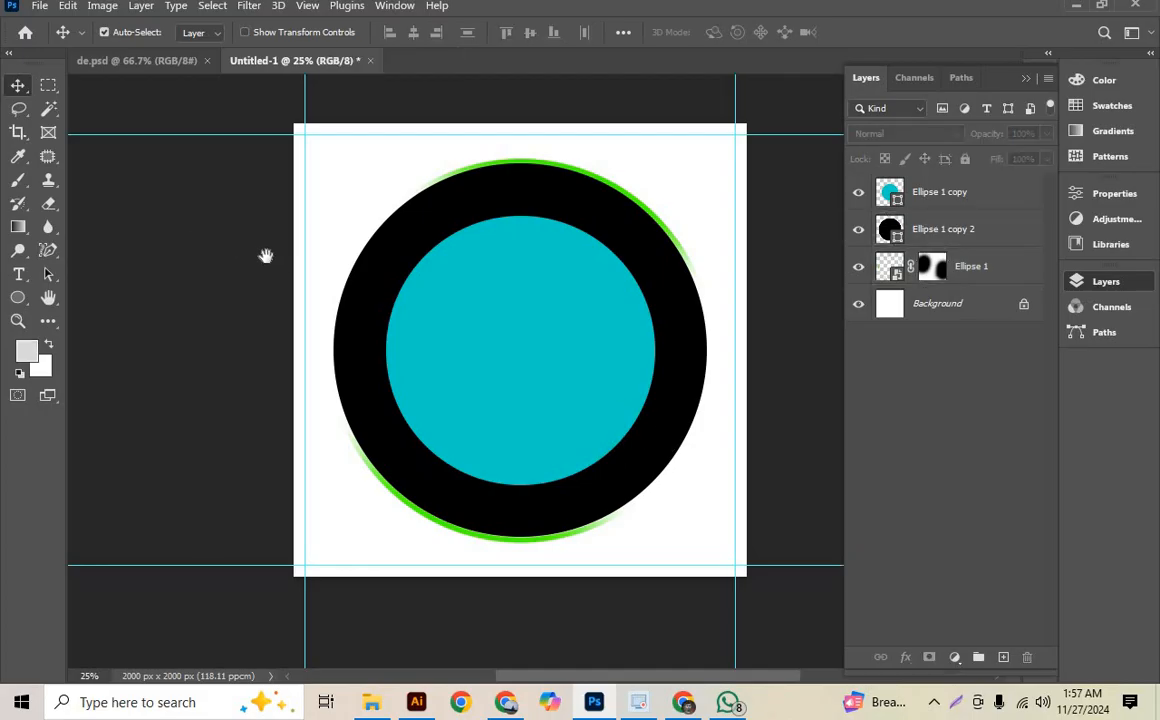
left_click_drag(267, 254, 256, 261)
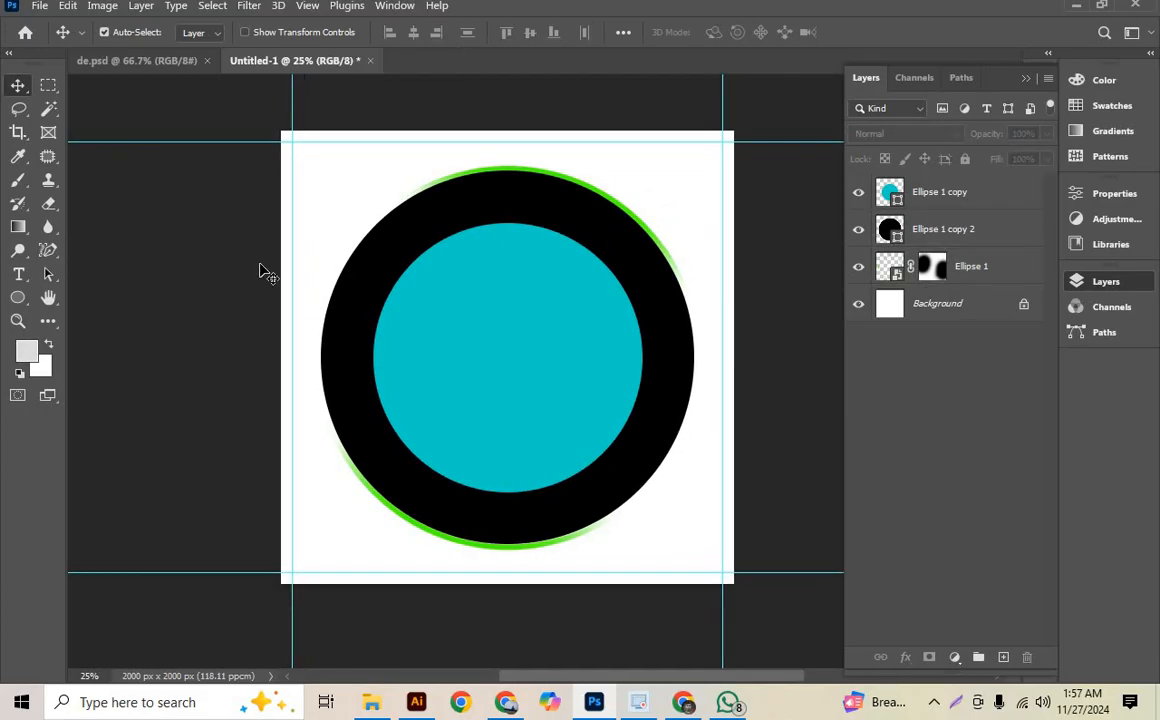
scroll(294, 306, "down", 1)
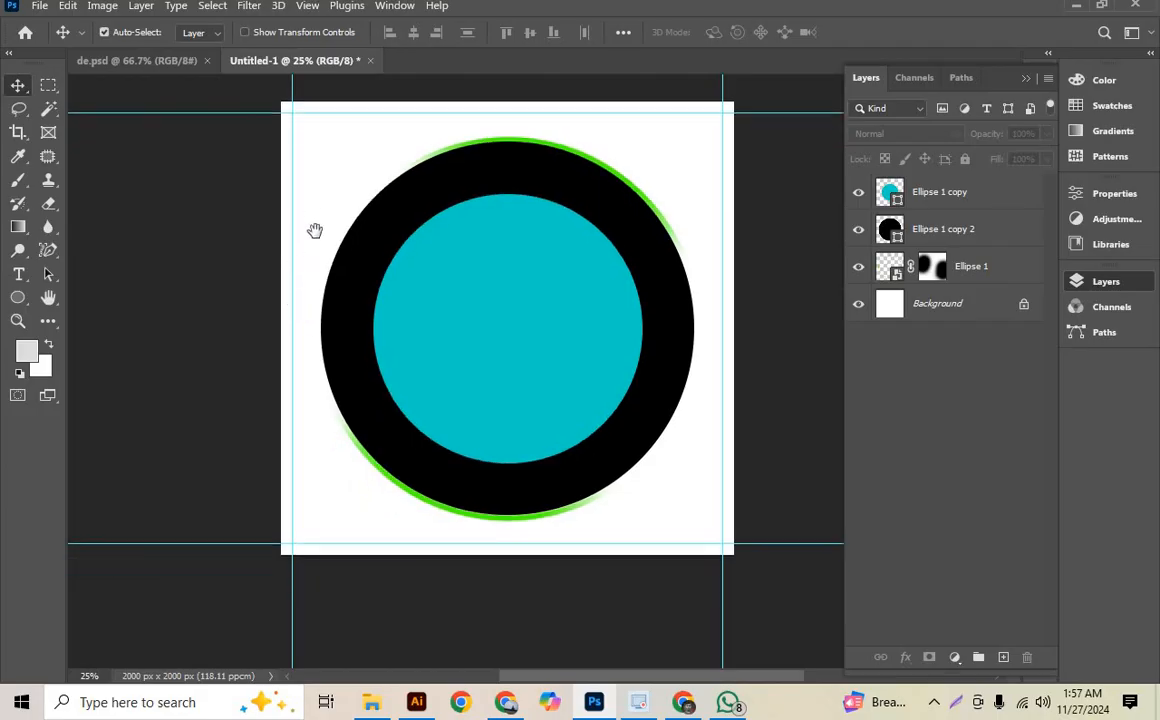
scroll(313, 228, "up", 1)
- Switch to de.psd and sample the green of the circle behind the man as the foreground colour
left_click(110, 61)
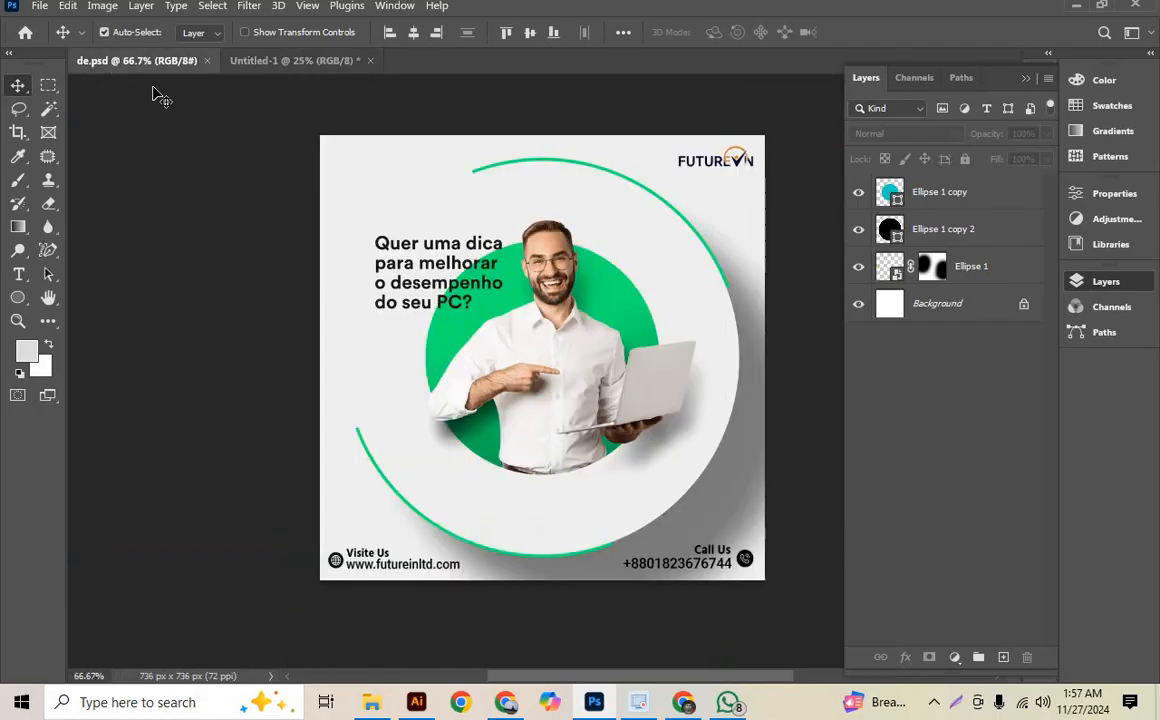
left_click(18, 156)
left_click(568, 268)
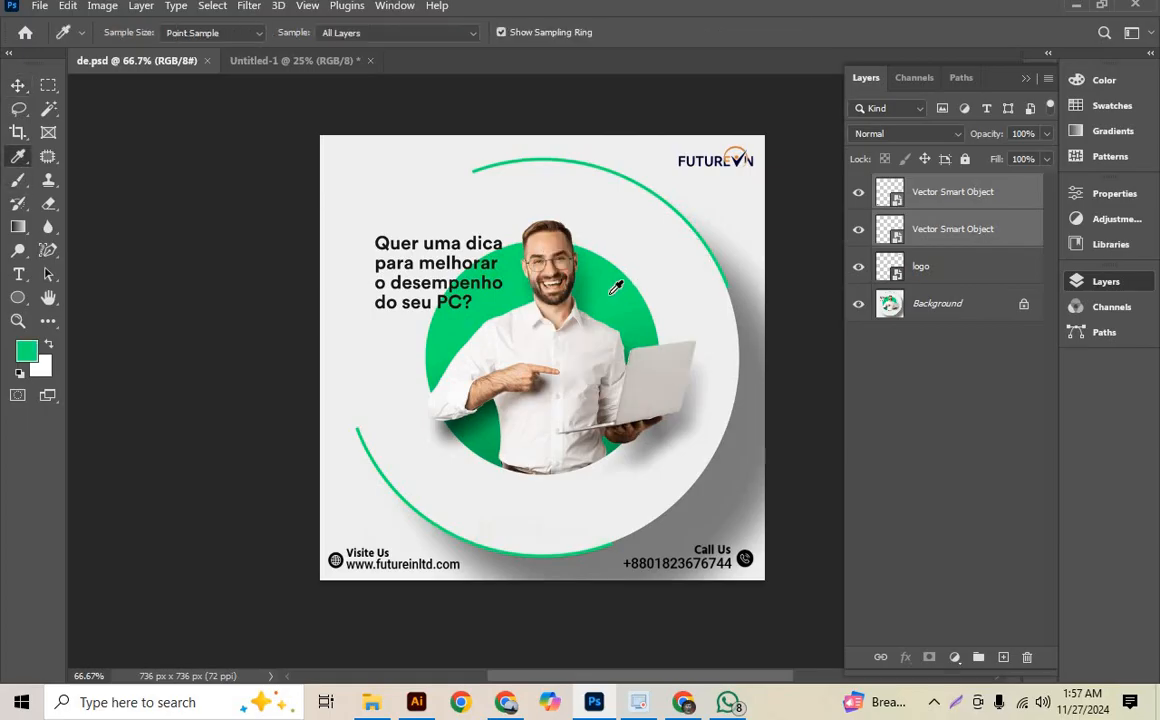
left_click(648, 240)
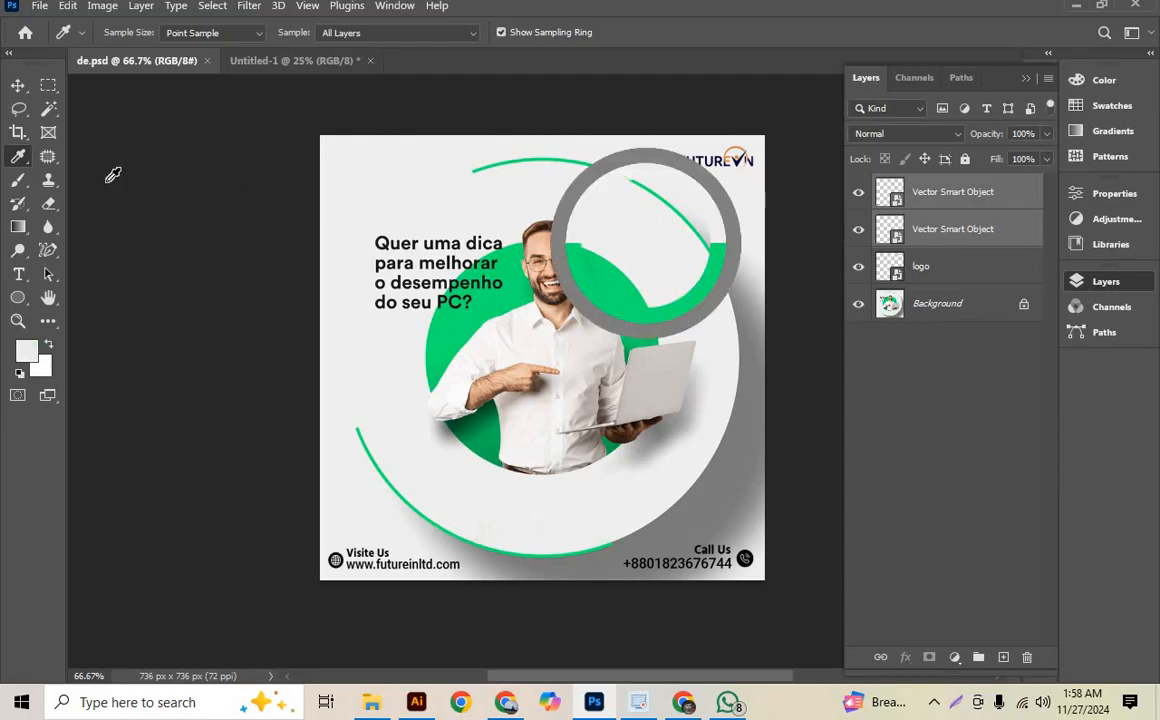
left_click(26, 161)
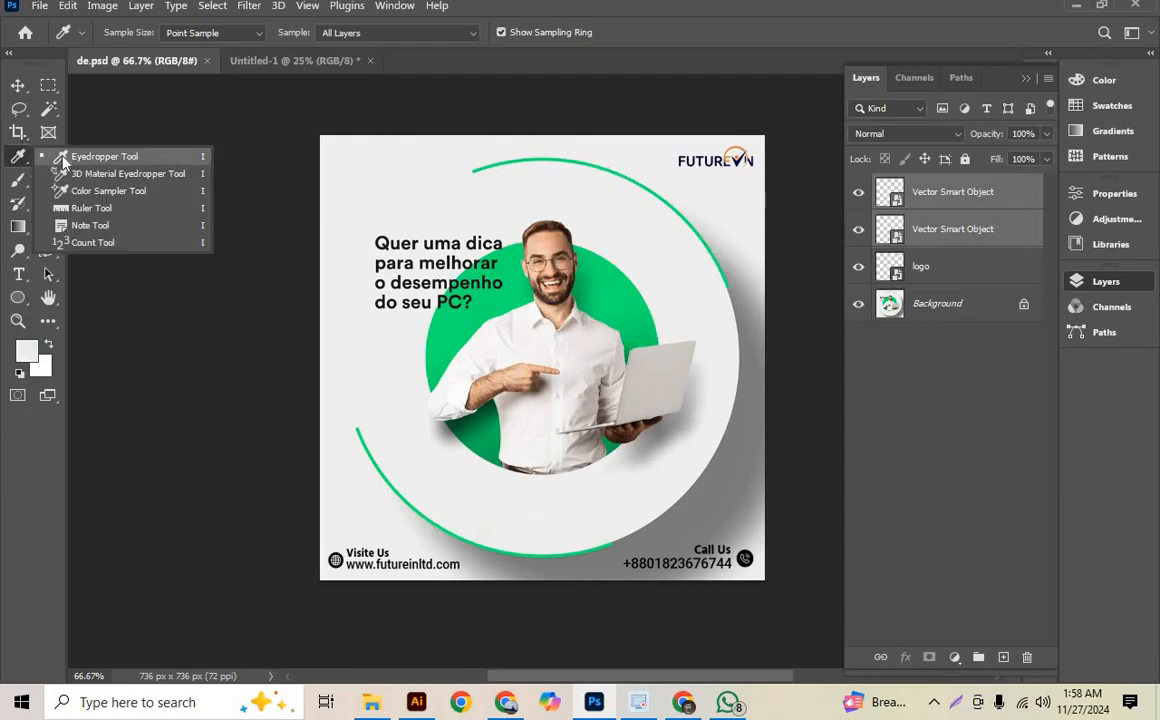
left_click(62, 160)
left_click(590, 276)
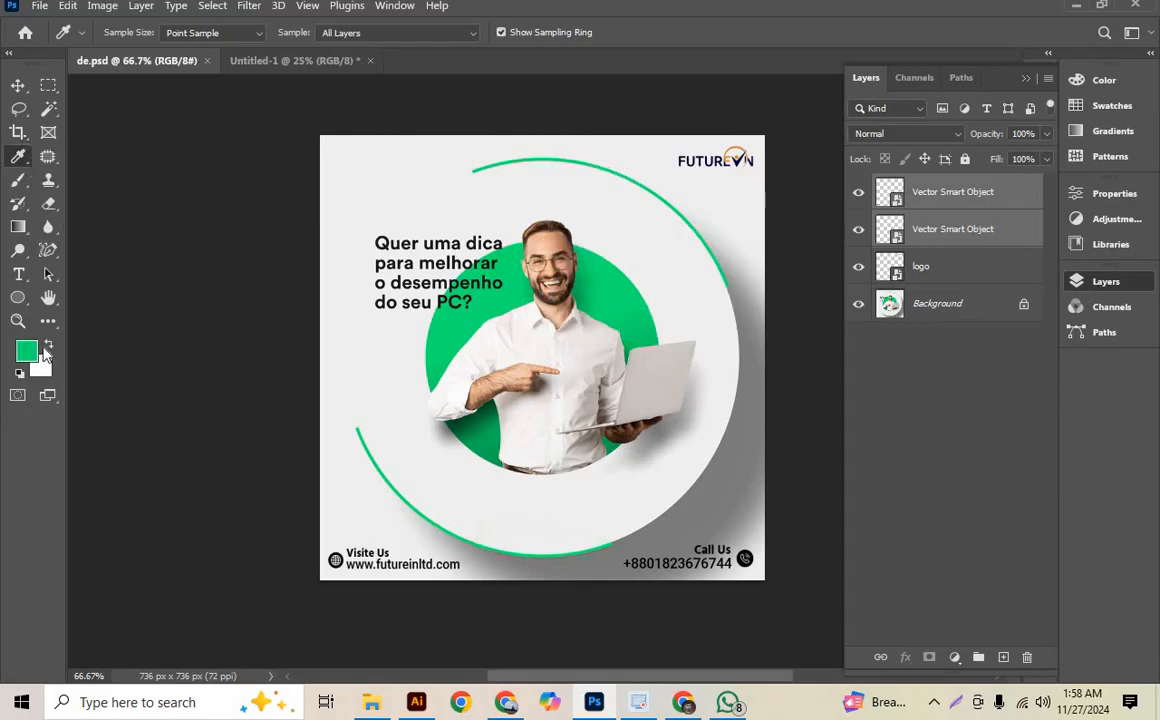
- Copy the sampled green's hex code 00e56e from de.psd and apply it to the Ellipse 1 copy circle in Untitled-1
left_click(27, 350)
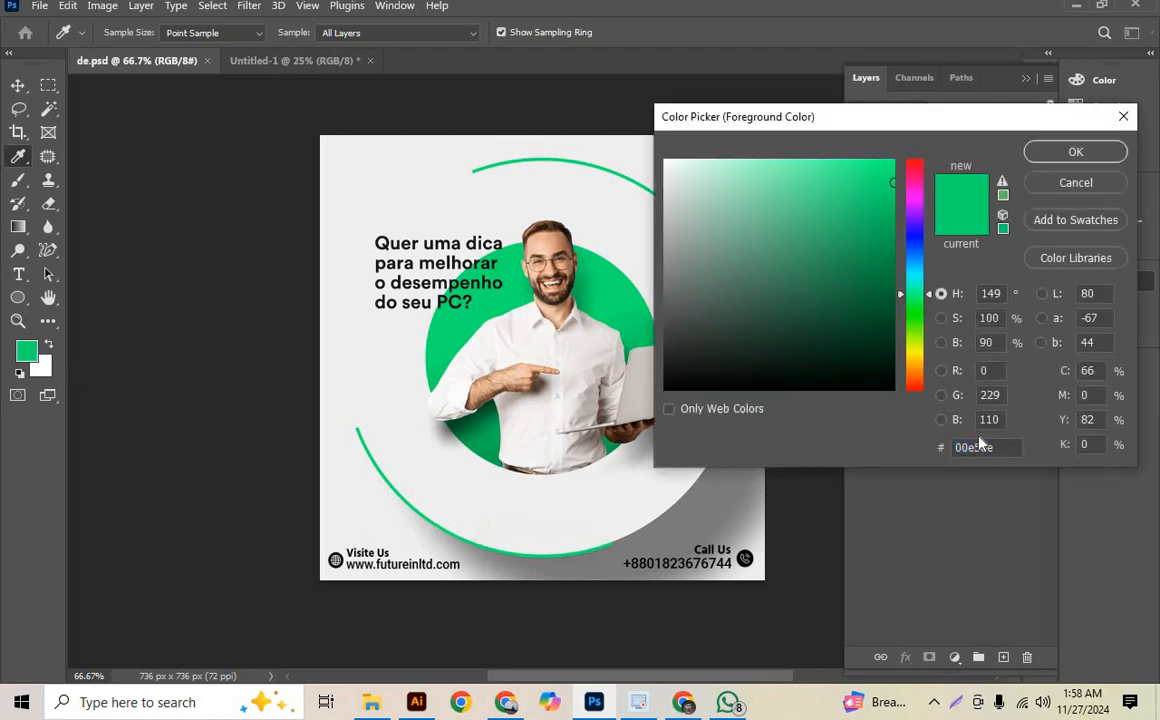
double_click(978, 448)
key("ctrl+c")
left_click(1072, 186)
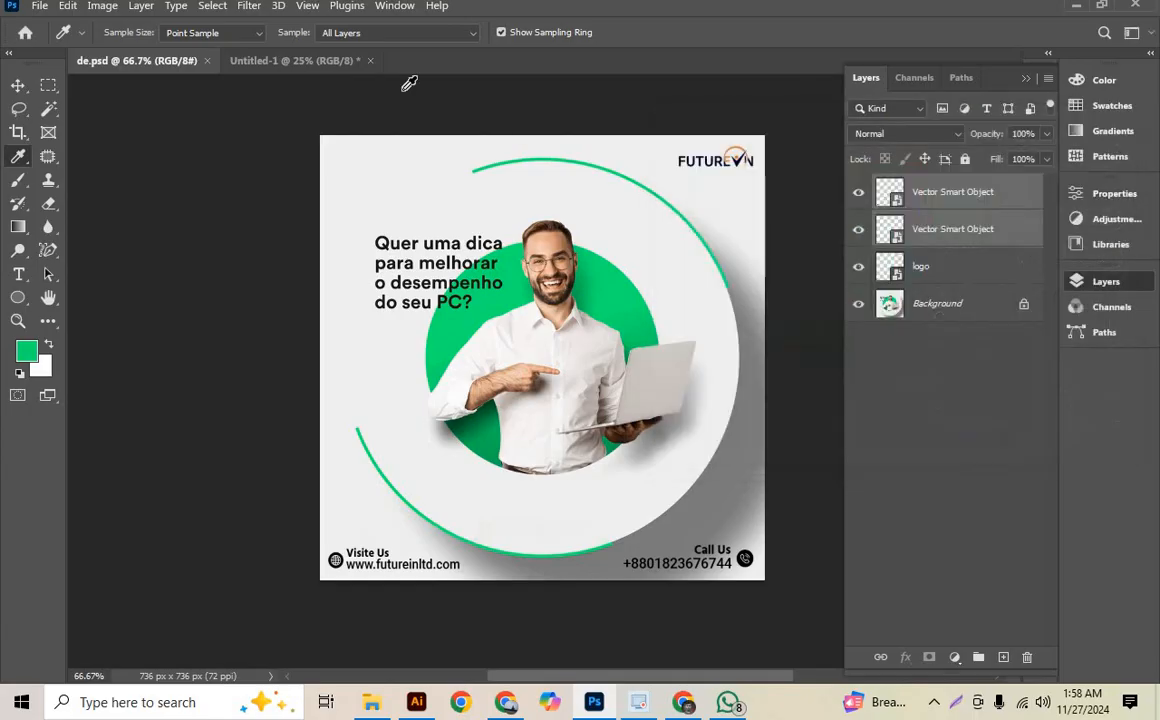
left_click(299, 62)
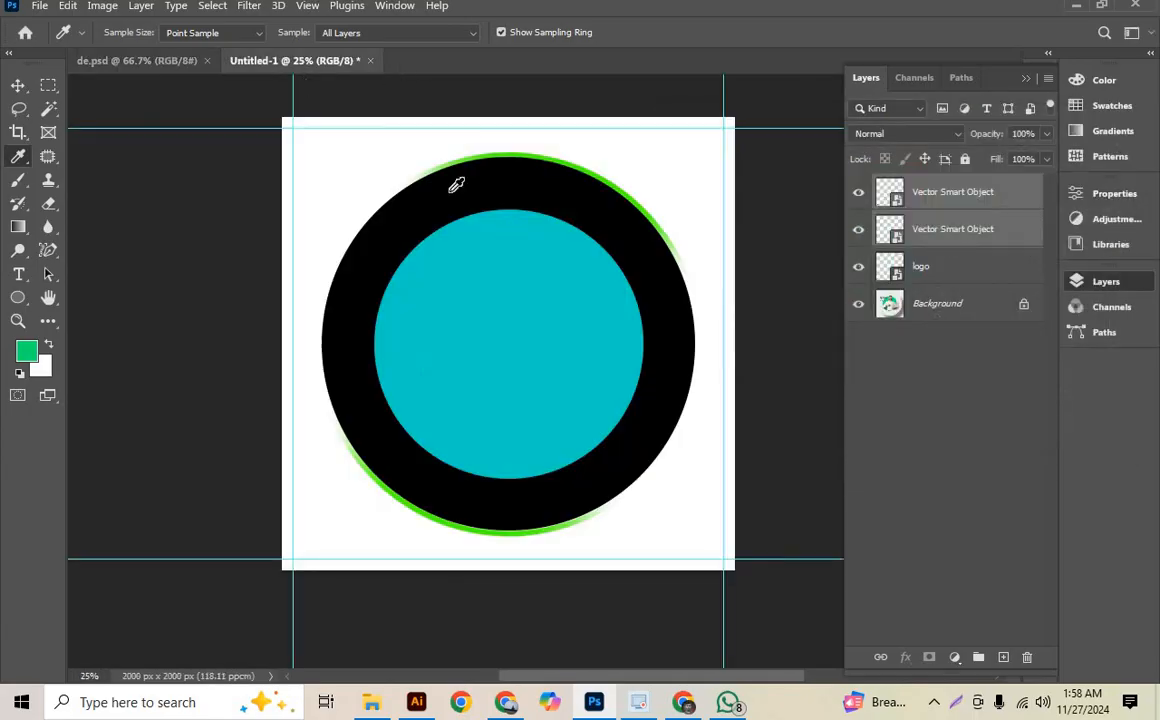
left_click(18, 87)
left_click(895, 197)
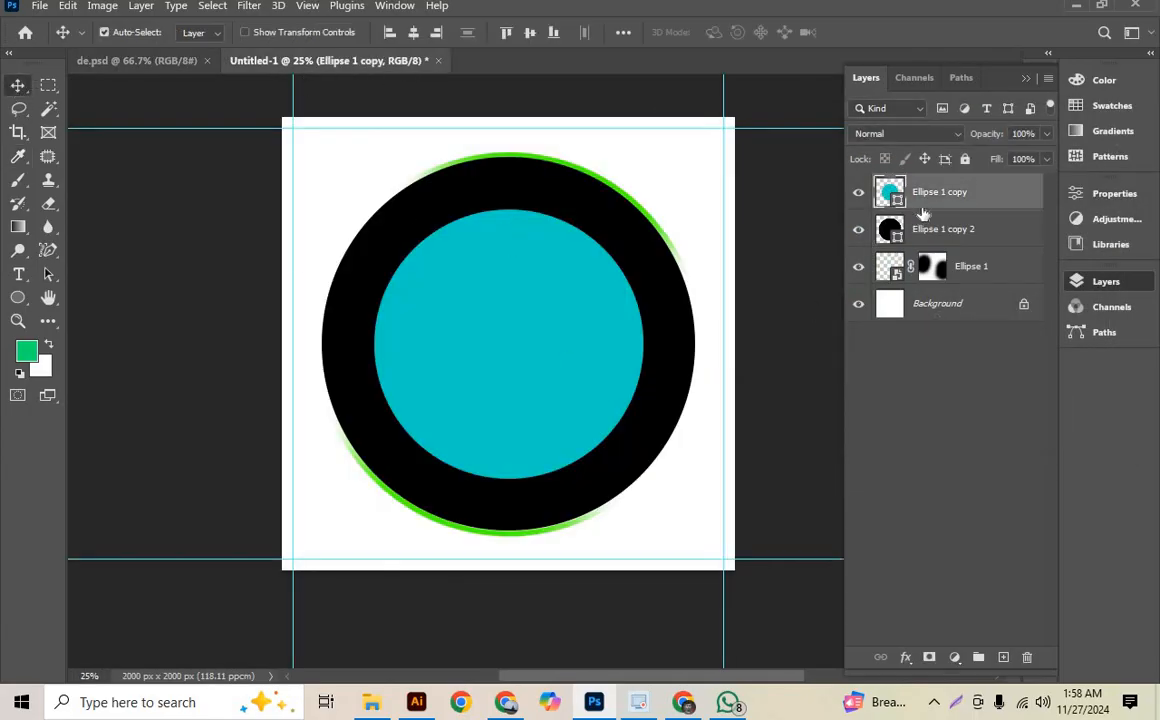
double_click(895, 197)
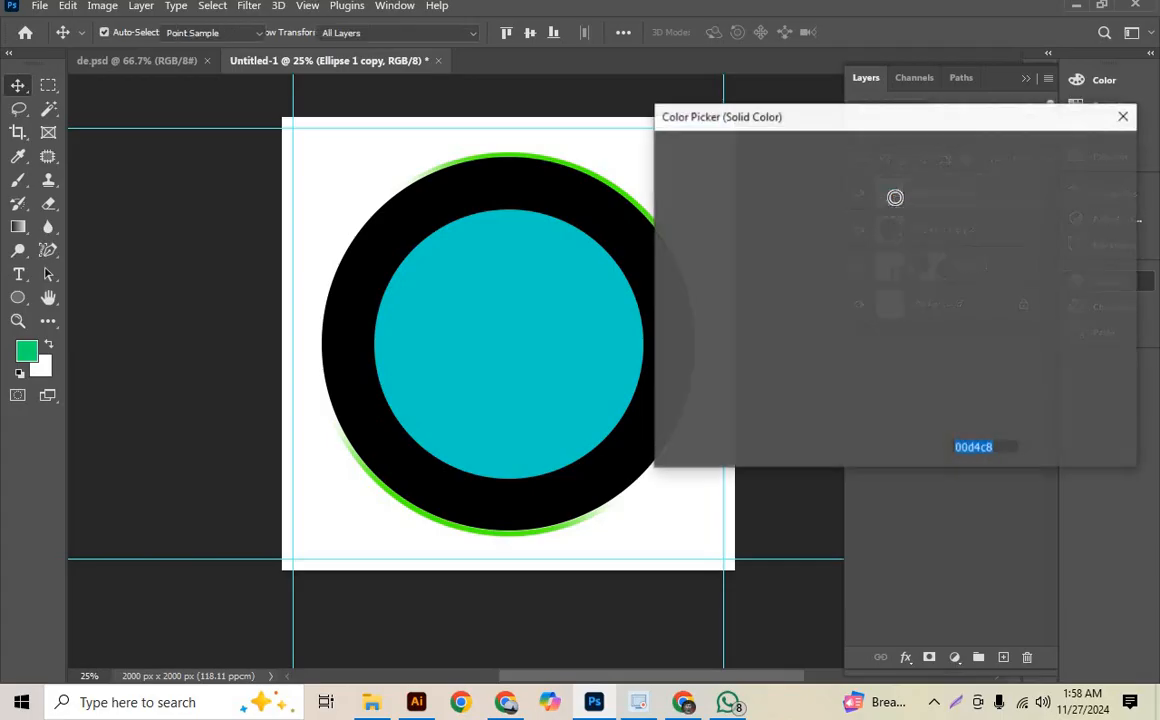
key("ctrl+v")
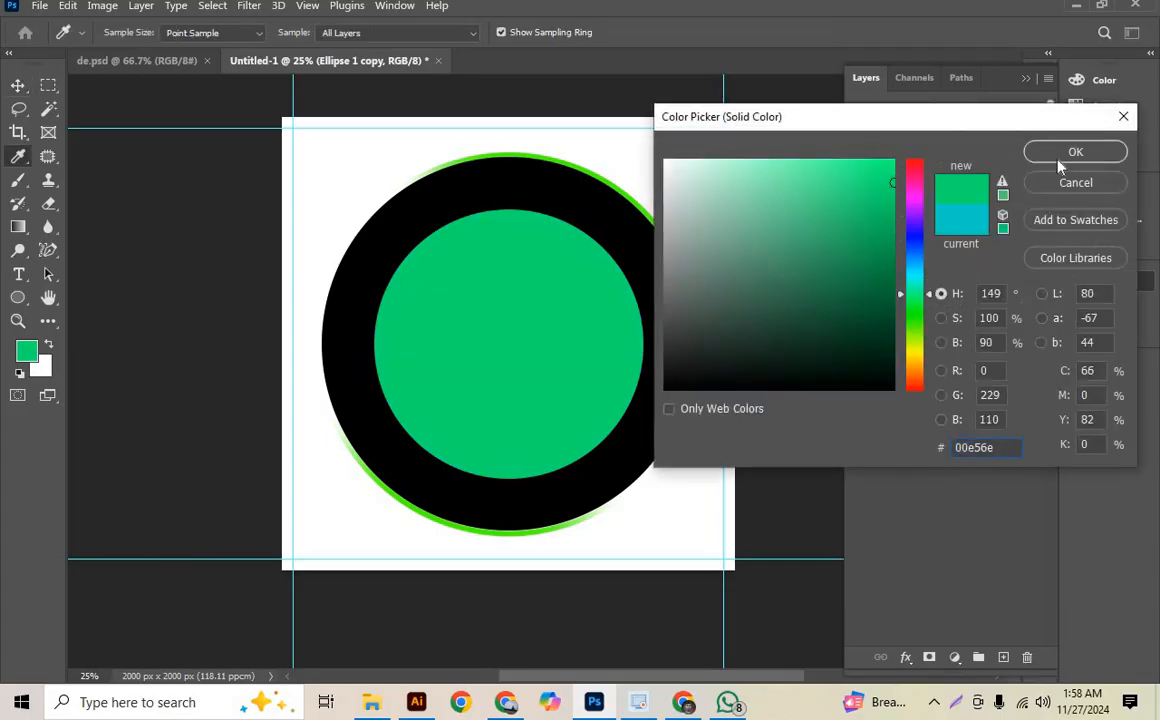
left_click(1063, 153)
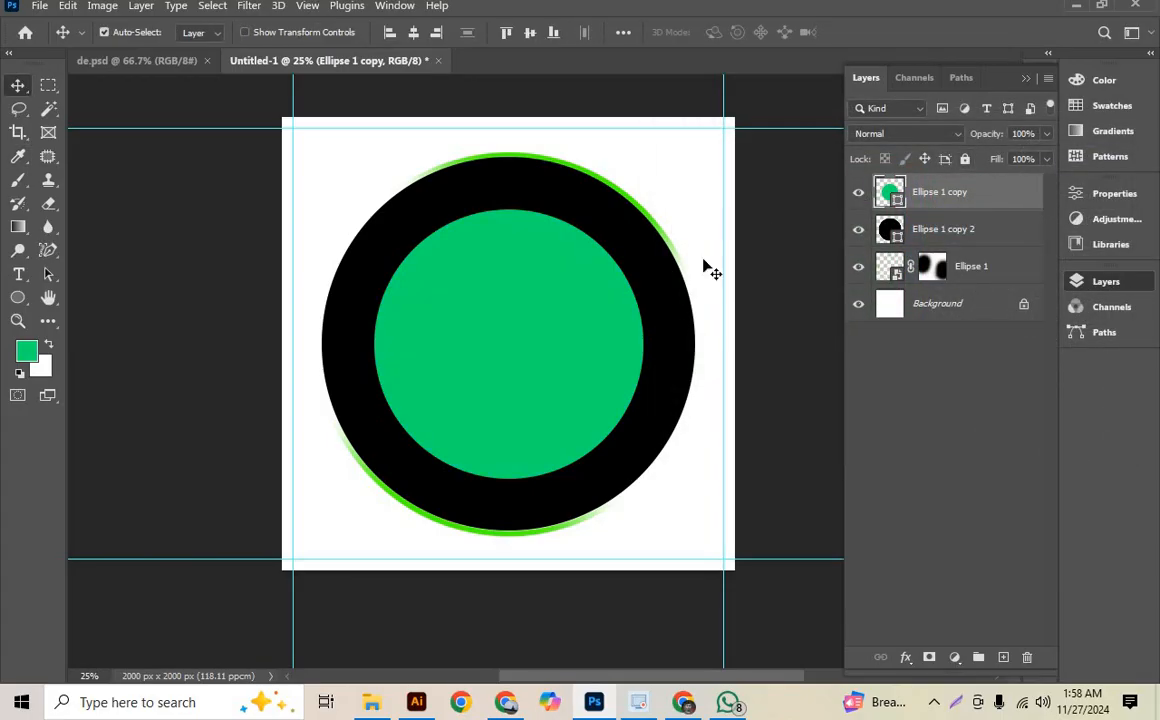
- Recolour the larger black circle, Ellipse 1 copy 2, to white (ffffff)
left_click(688, 324)
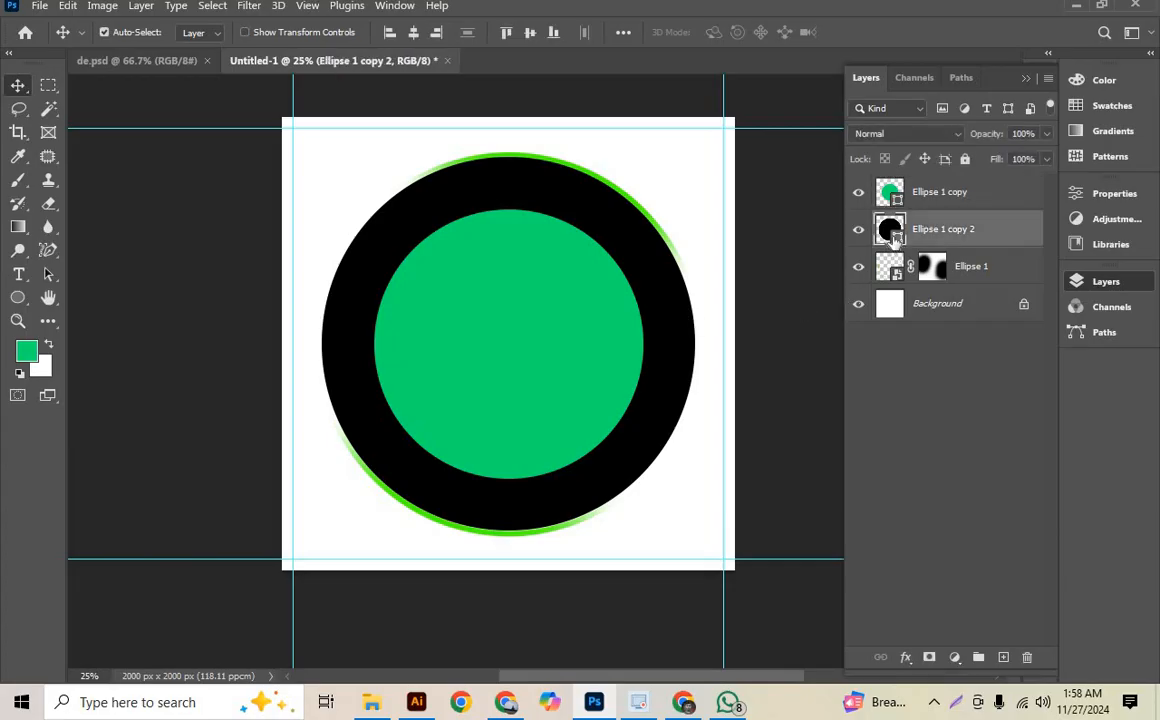
double_click(896, 238)
type("ffffff")
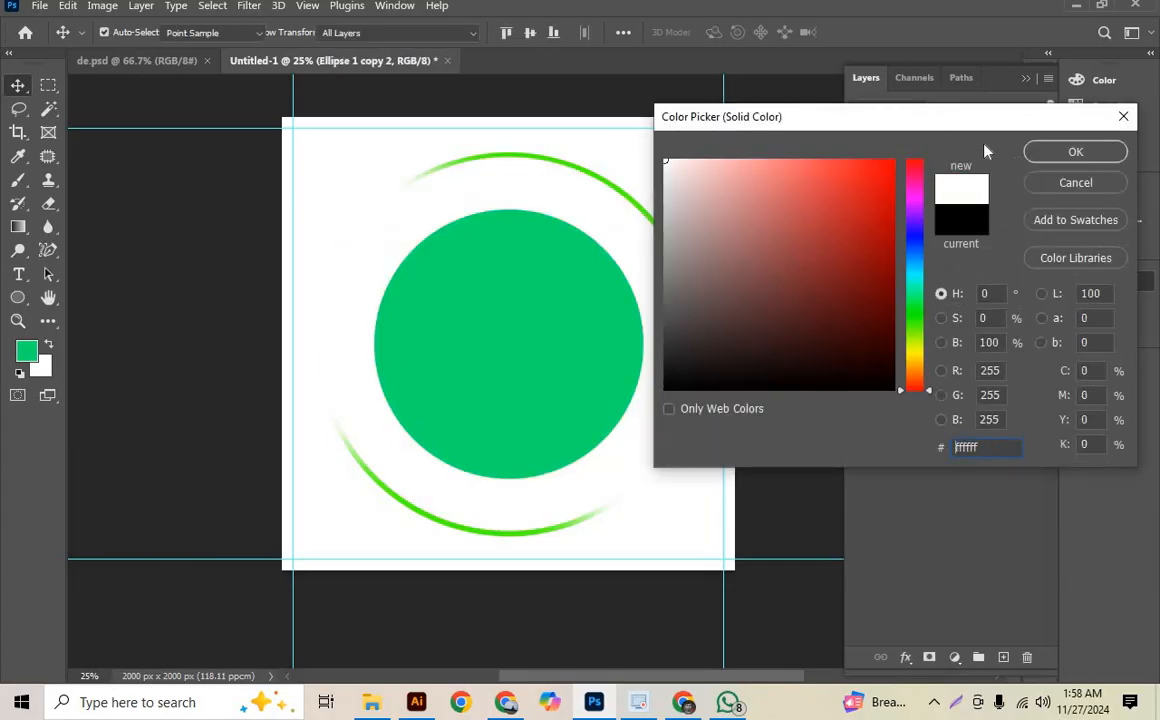
left_click(1035, 153)
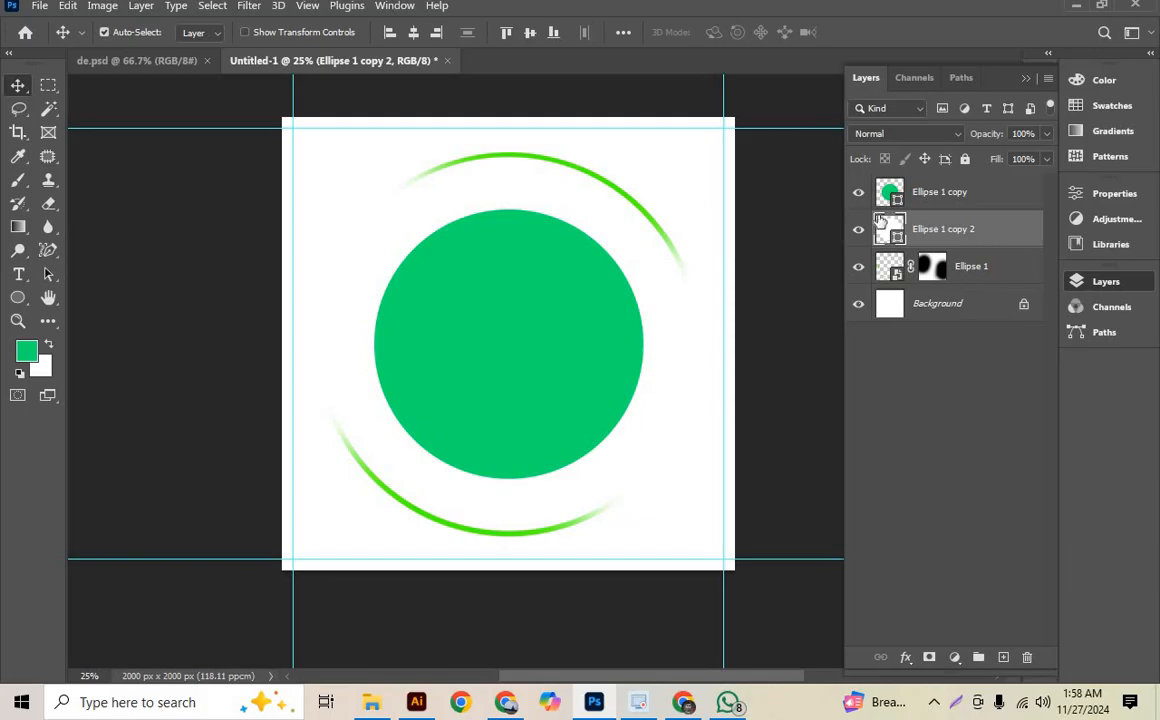
- Add a Drop Shadow to Ellipse 1 copy 2 with 100% opacity and a 172° angle
left_click(905, 656)
left_click(930, 645)
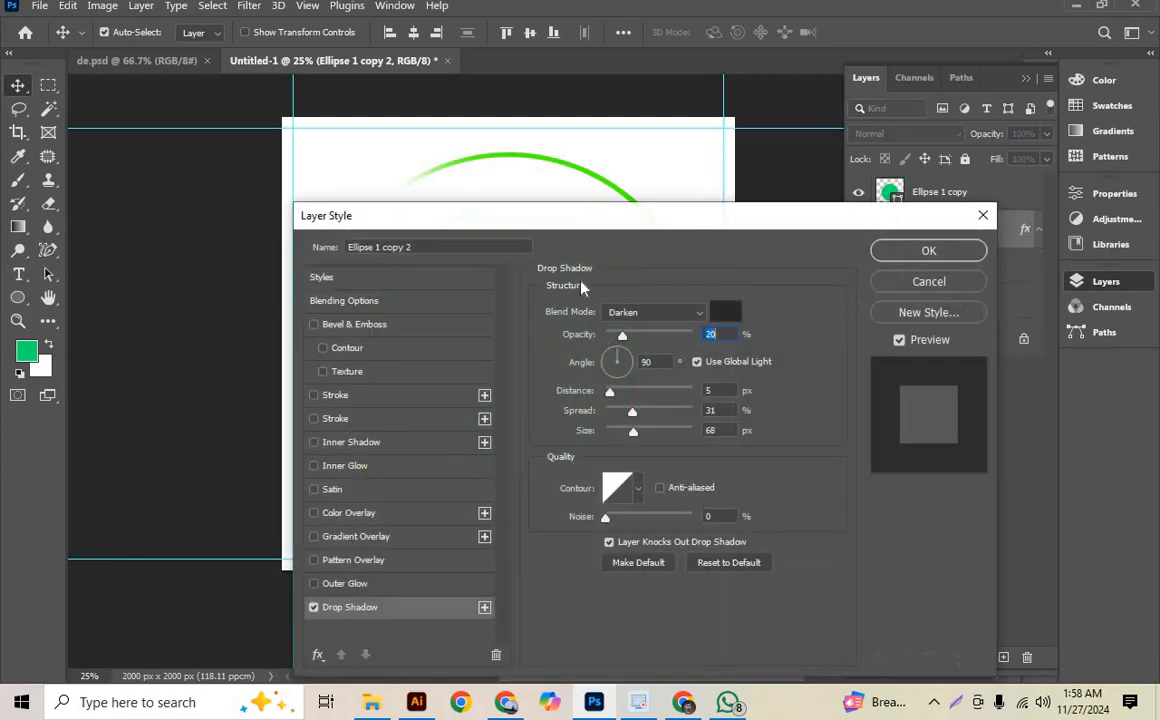
left_click_drag(576, 218, 980, 73)
left_click_drag(541, 301, 418, 301)
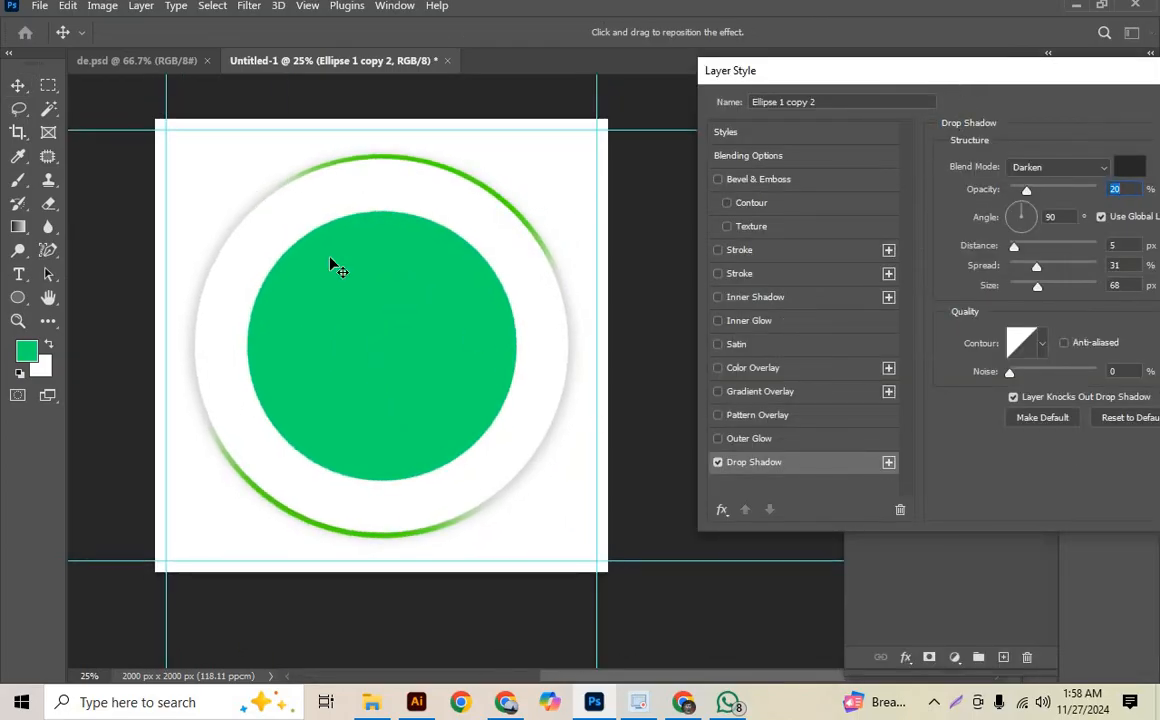
left_click(1032, 219)
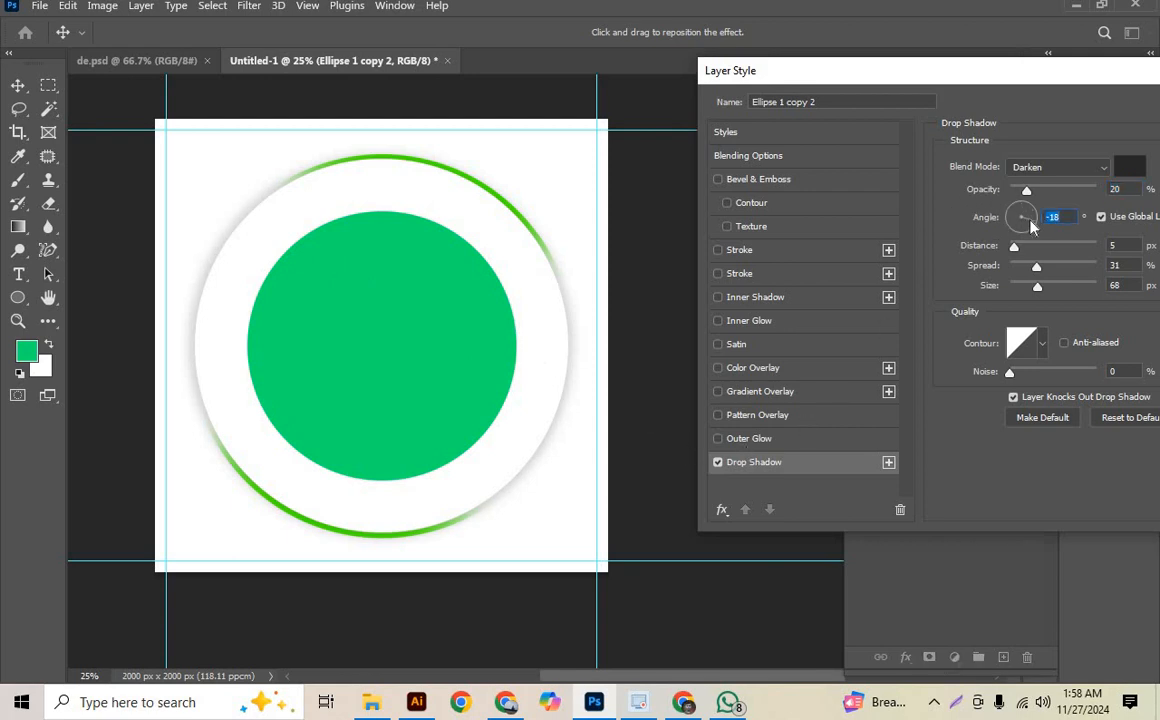
left_click_drag(1015, 224, 1105, 190)
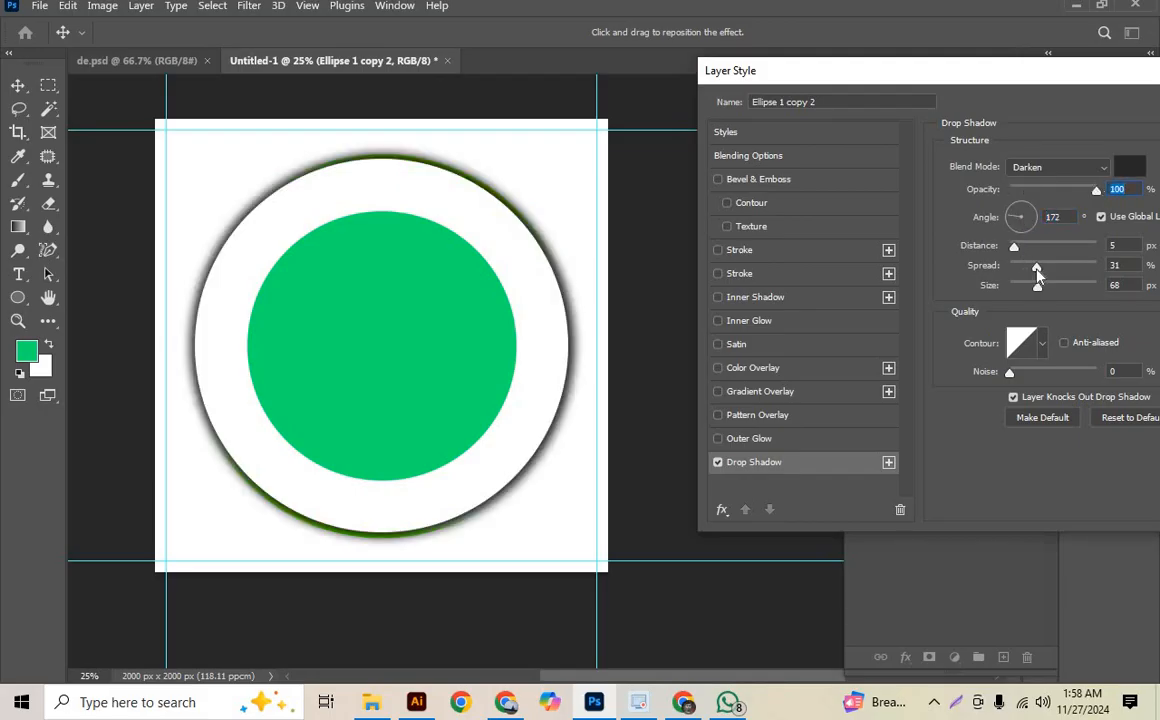
- Set the drop shadow's distance to 16 px, angle to 180°, size to 202 px, spread to 5% and opacity to 18%
left_click_drag(1037, 271, 1024, 248)
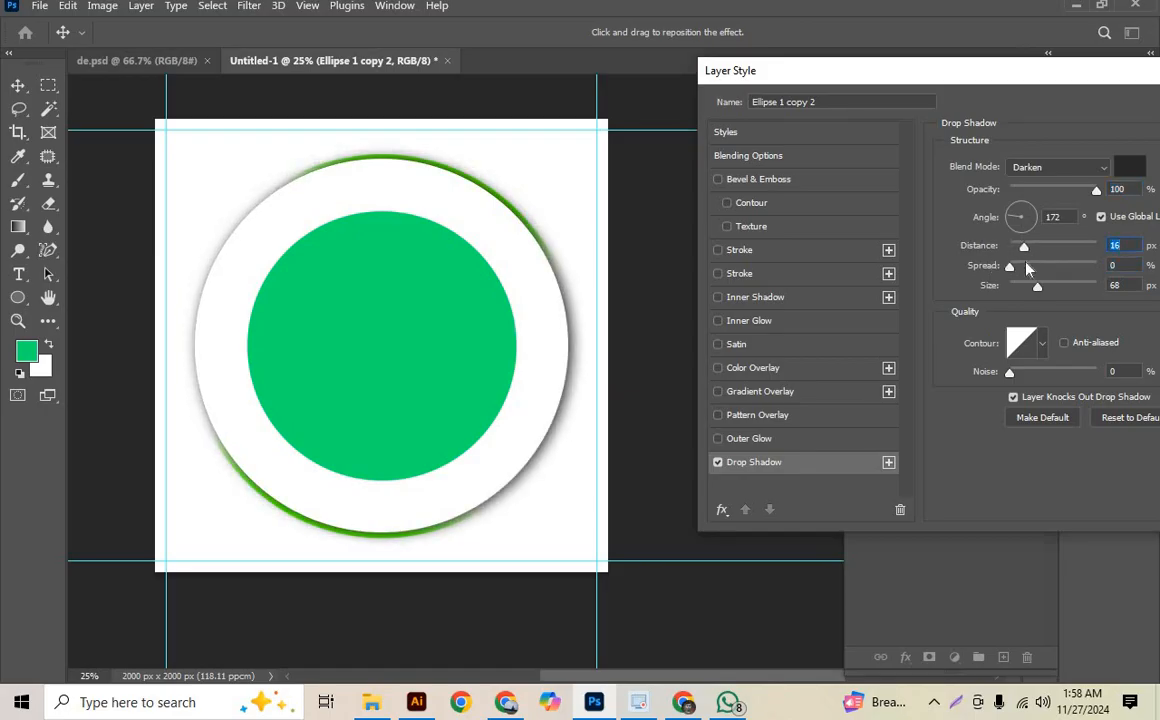
left_click(1017, 224)
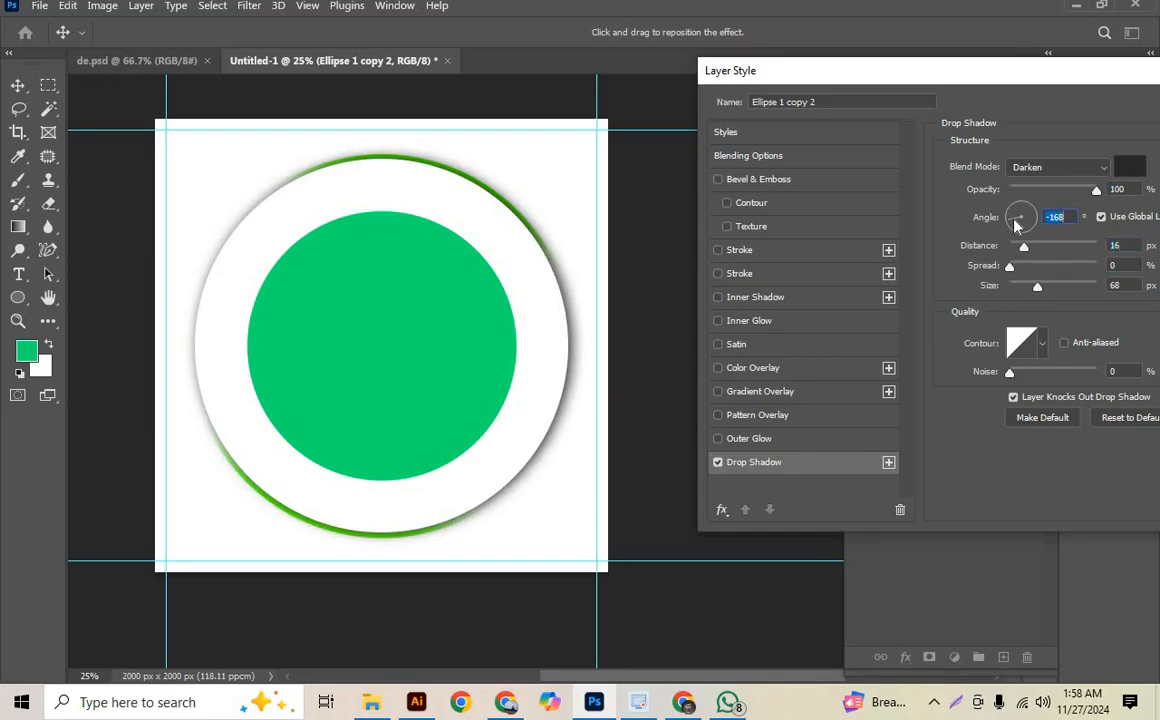
left_click_drag(1017, 232, 1008, 224)
left_click_drag(1038, 290, 1087, 298)
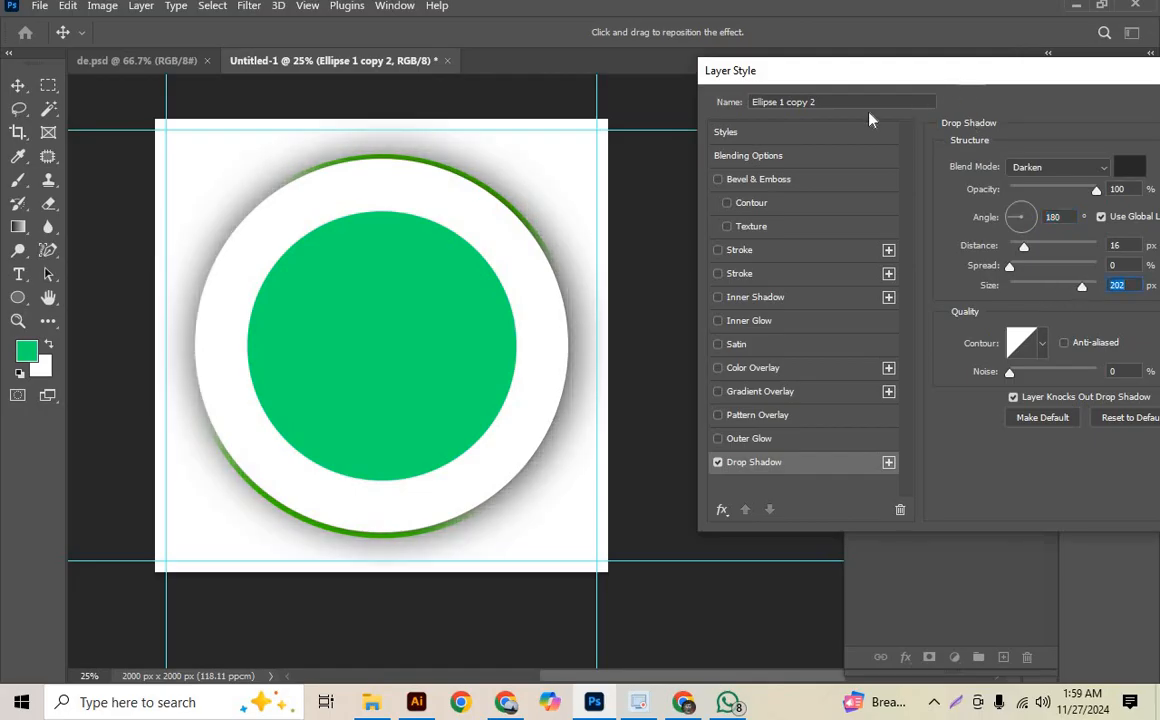
left_click_drag(958, 79, 869, 113)
mouse_move(921, 300)
left_mouse_down()
mouse_move(933, 301)
mouse_move(924, 305)
left_mouse_up()
left_click_drag(957, 223, 940, 223)
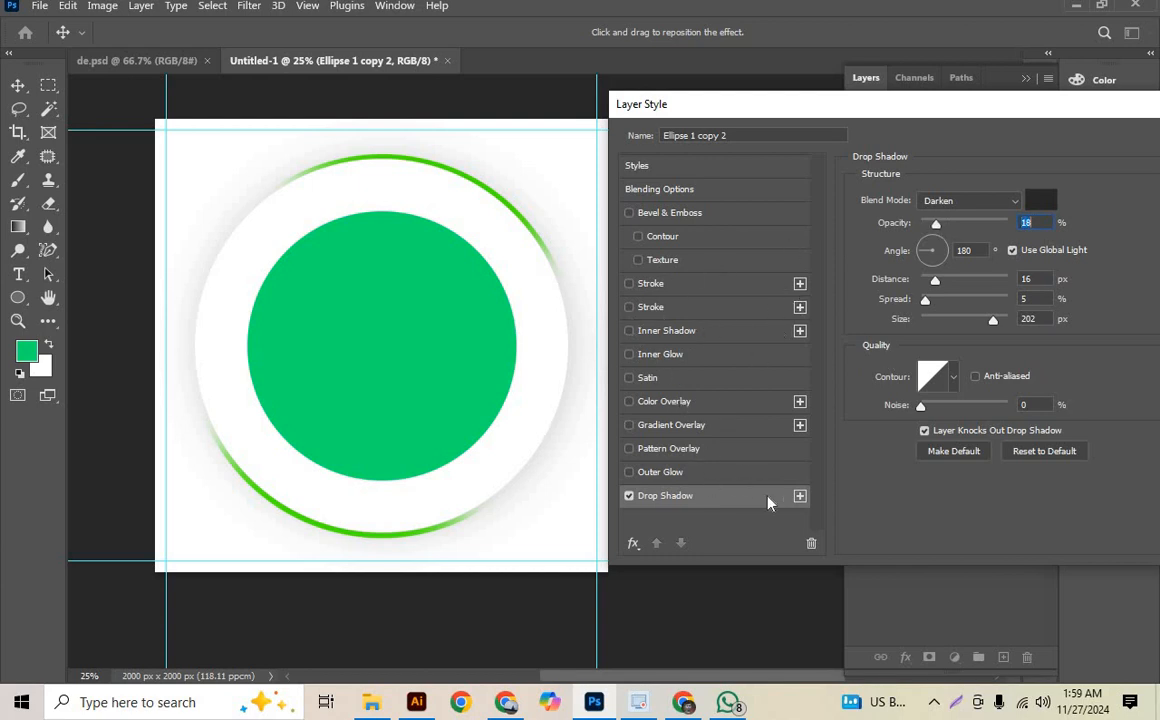
- Add a second drop shadow instance, switch it off, and apply the layer style to Ellipse 1 copy 2
left_click(800, 497)
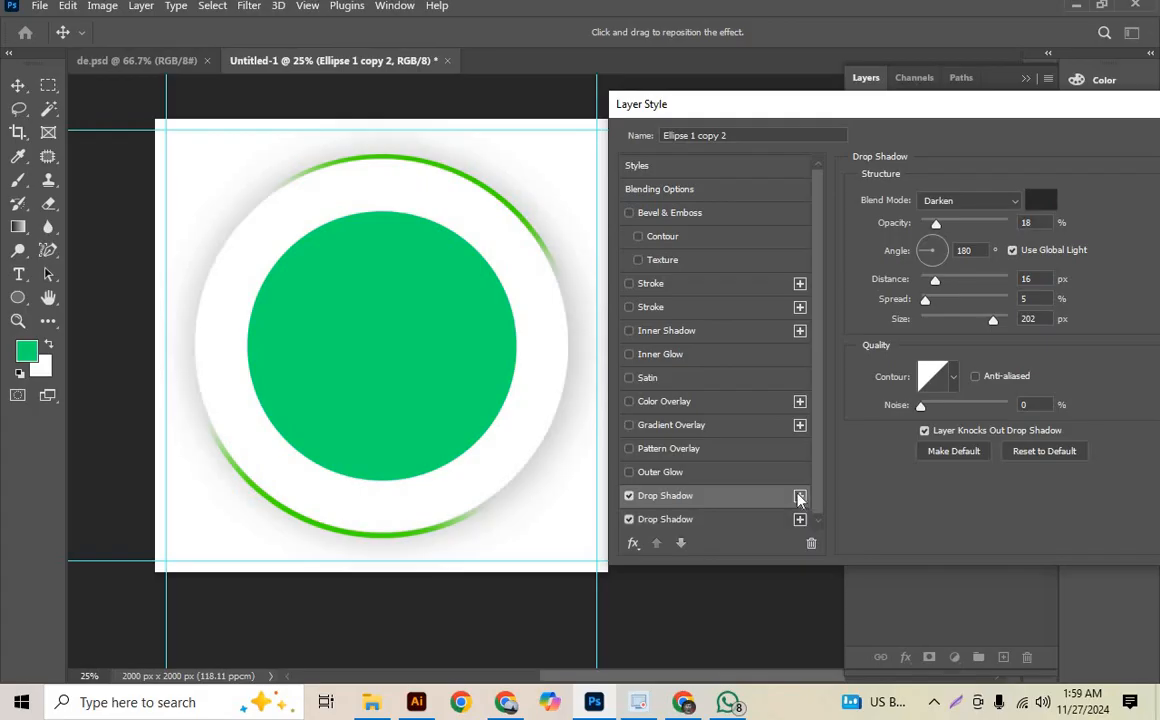
left_click(629, 496)
left_click_drag(873, 104, 480, 162)
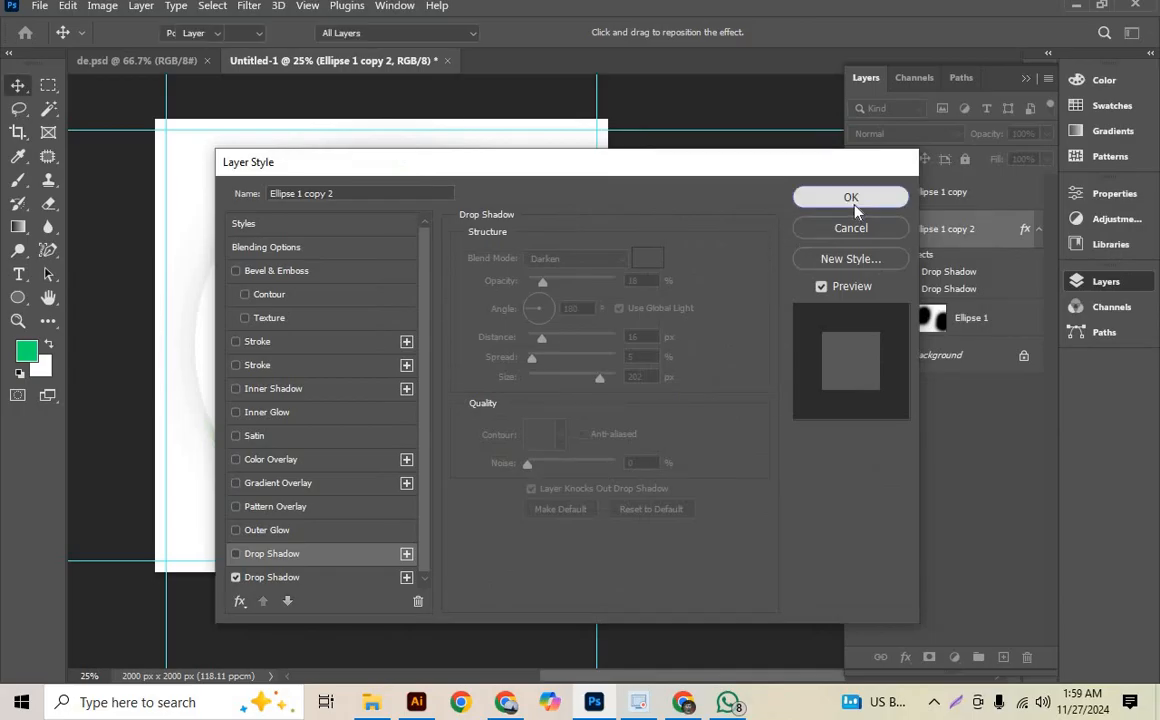
left_click(855, 202)
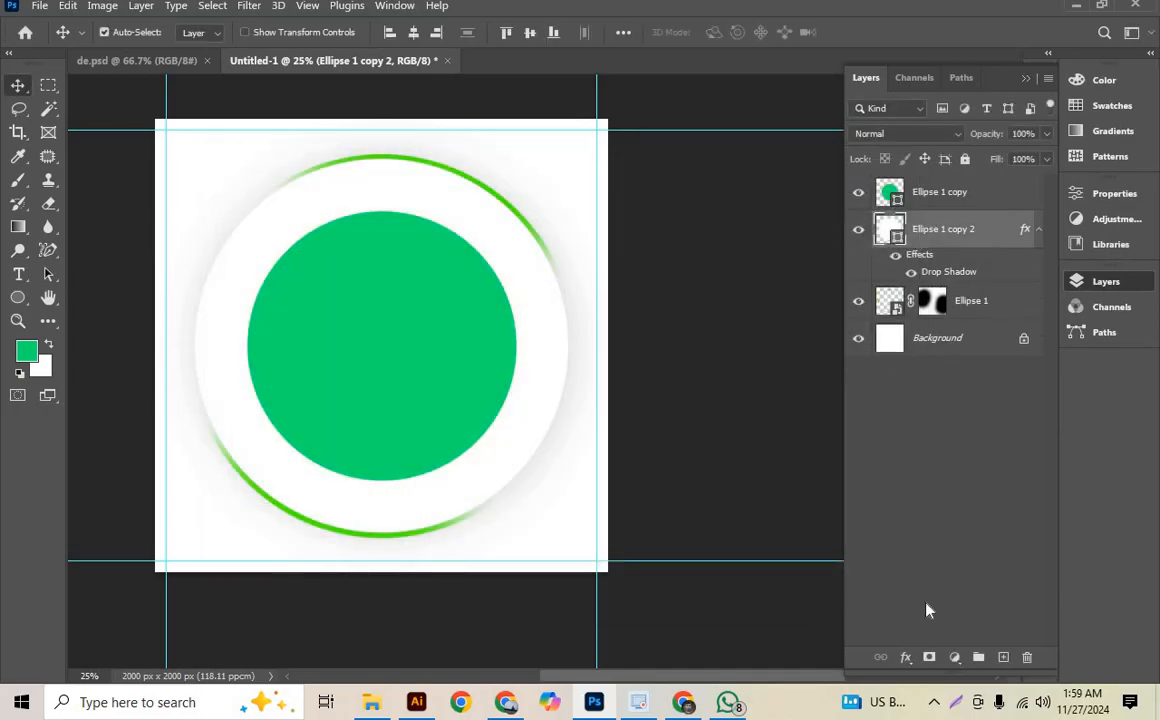
- Add a layer mask to Ellipse 1 copy 2 and paint its upper-left part with a soft 1200 px black brush
left_click(929, 658)
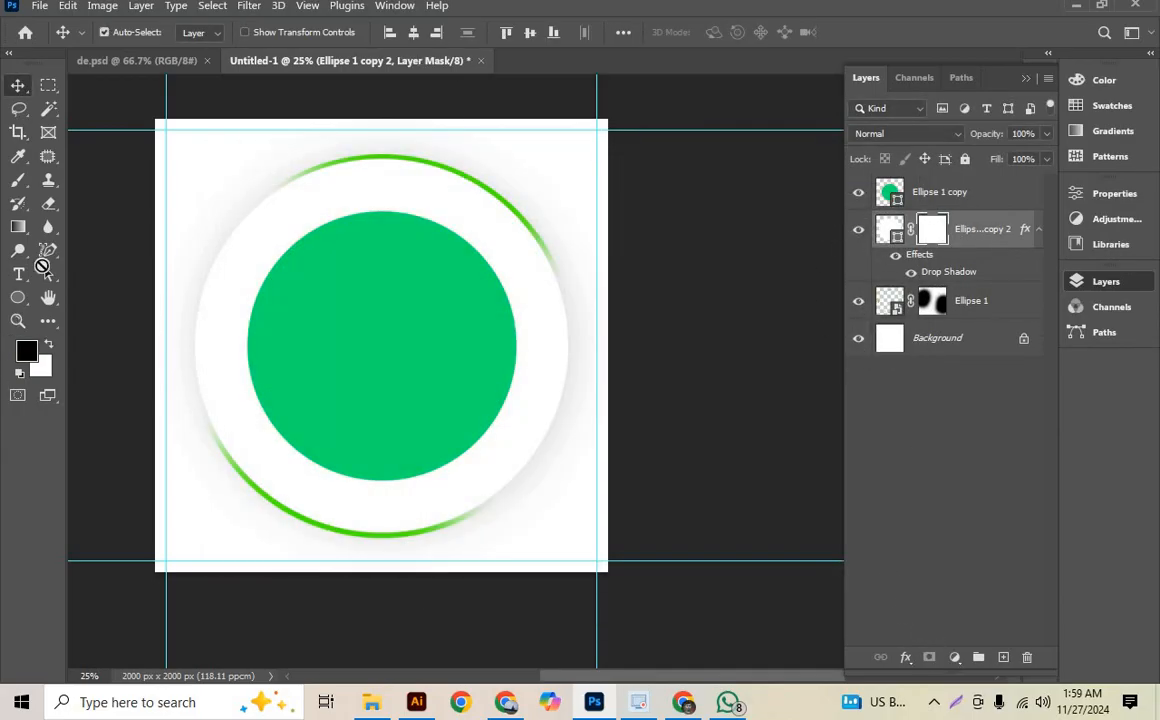
left_click(18, 179)
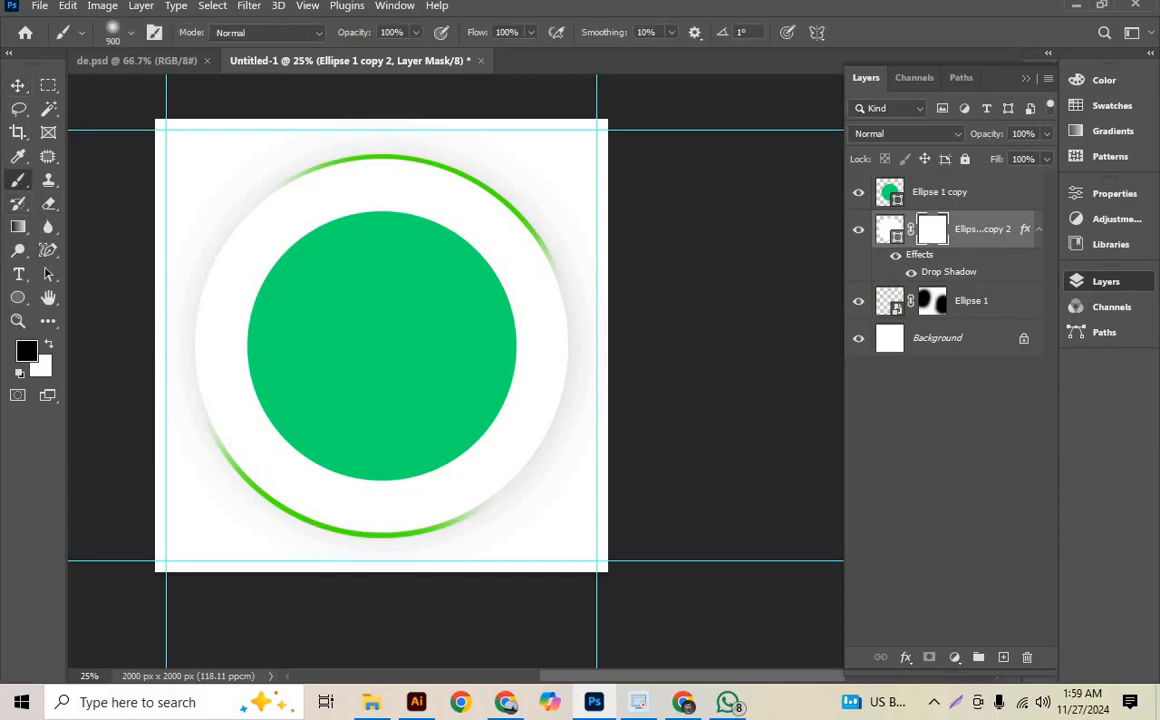
left_click_drag(261, 231, 376, 238)
left_click(306, 192)
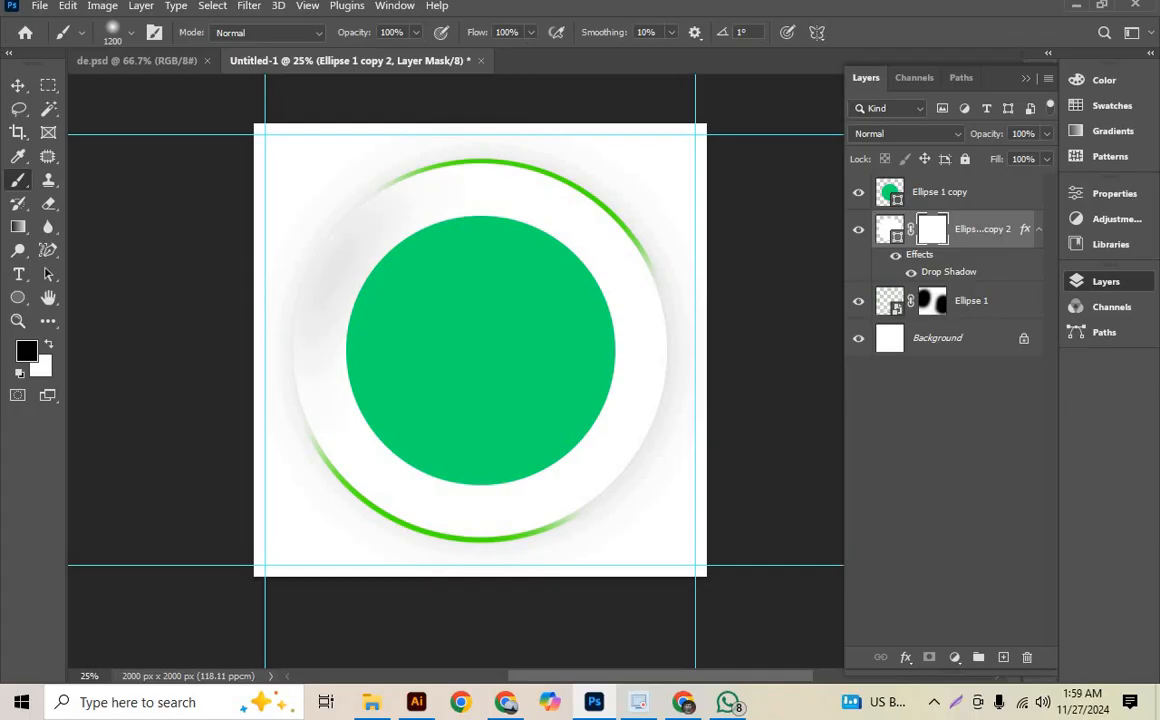
left_click_drag(308, 192, 335, 174)
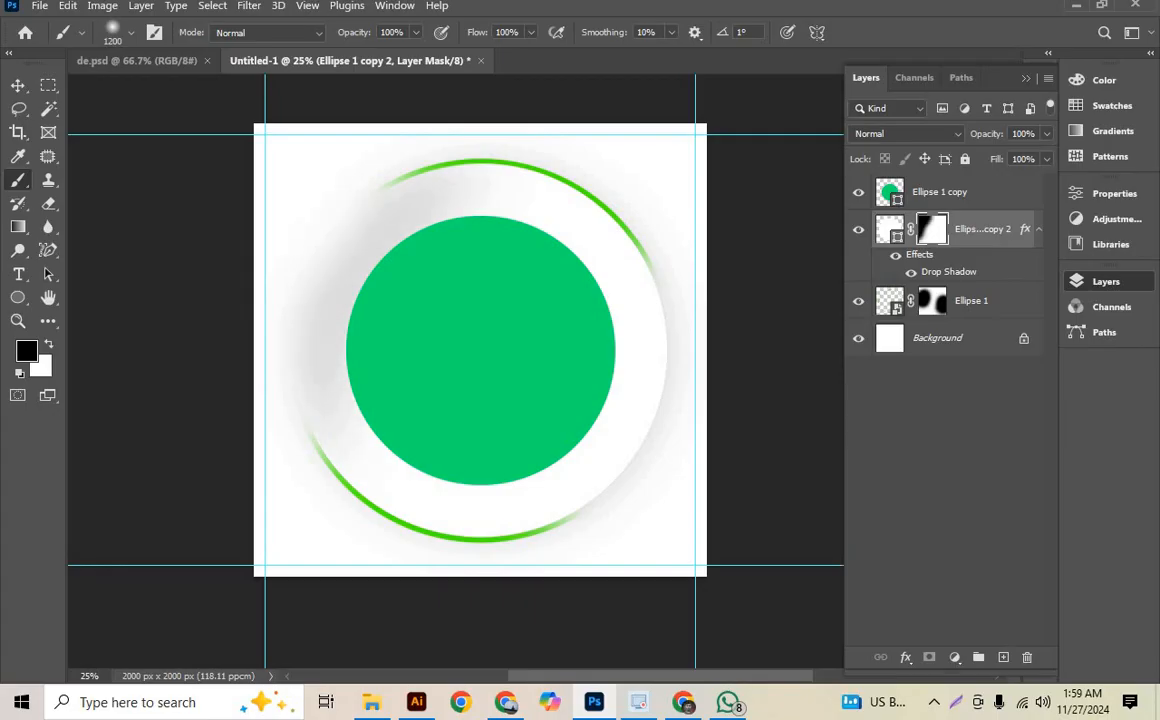
- Compare the masked white circle and its shadow in Untitled-1 with the reference design in de.psd
left_click(18, 85)
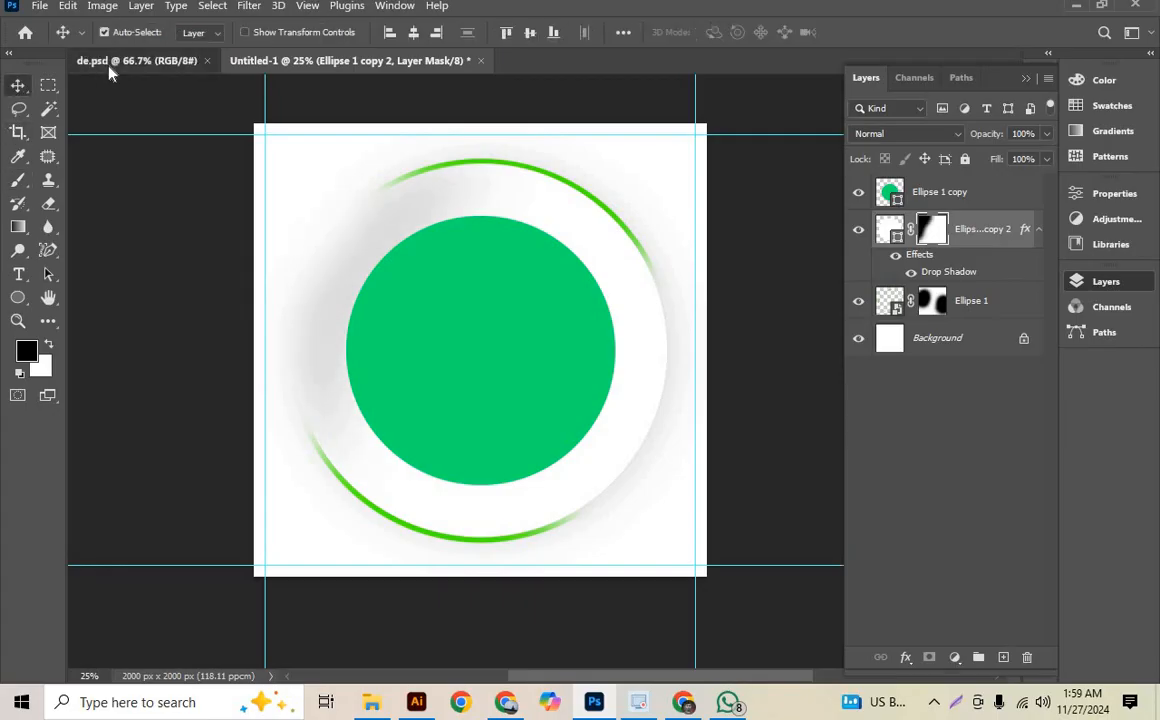
left_click(100, 60)
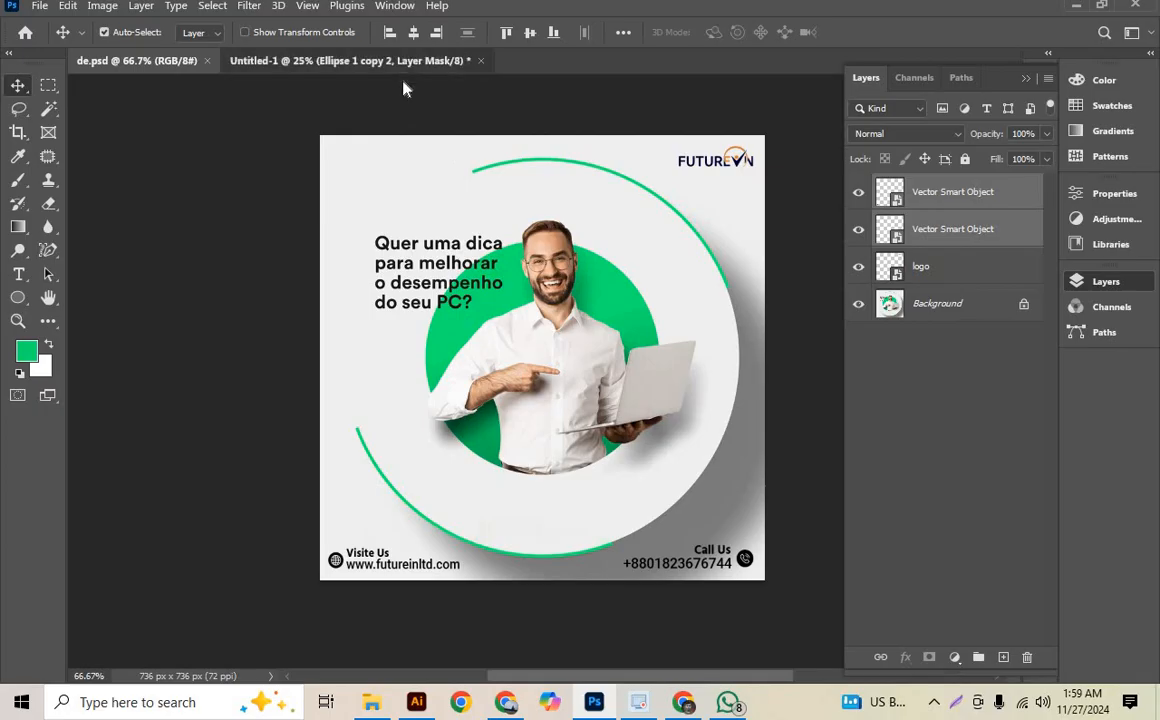
left_click(362, 61)
left_click_drag(626, 451, 579, 458)
left_click_drag(498, 441, 557, 443)
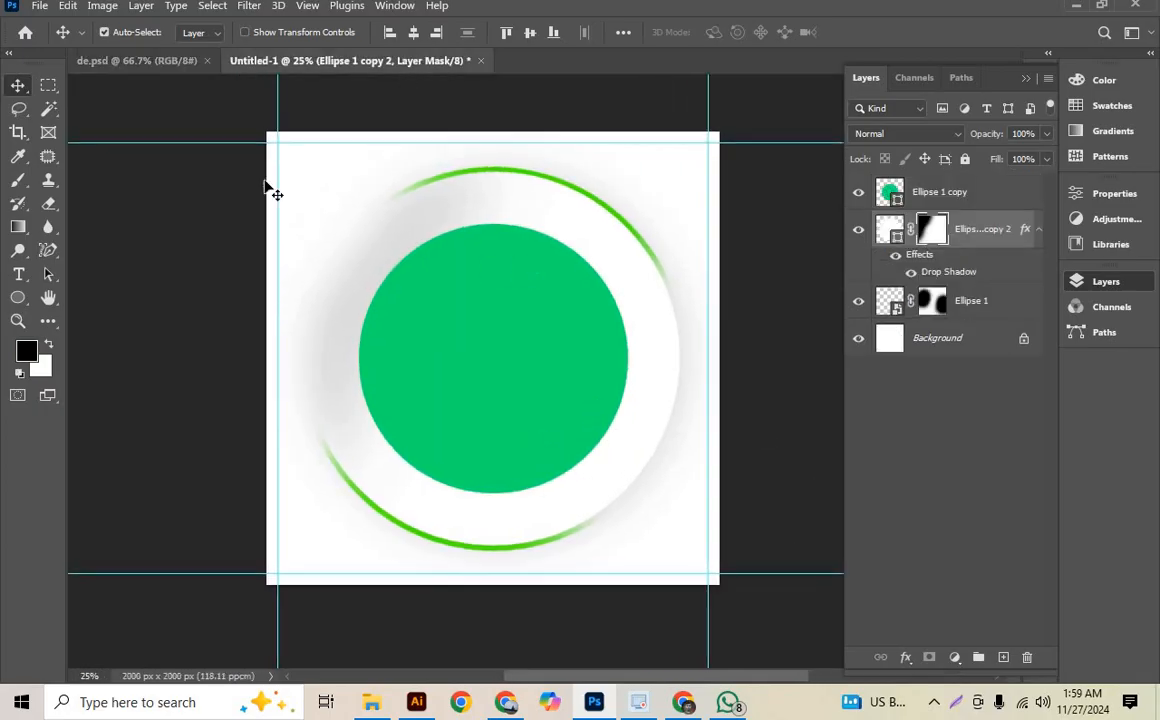
- Copy the logo from de.psd into Untitled-1, scale it to about 26% and place it at the upper-right guide corner
left_click(96, 61)
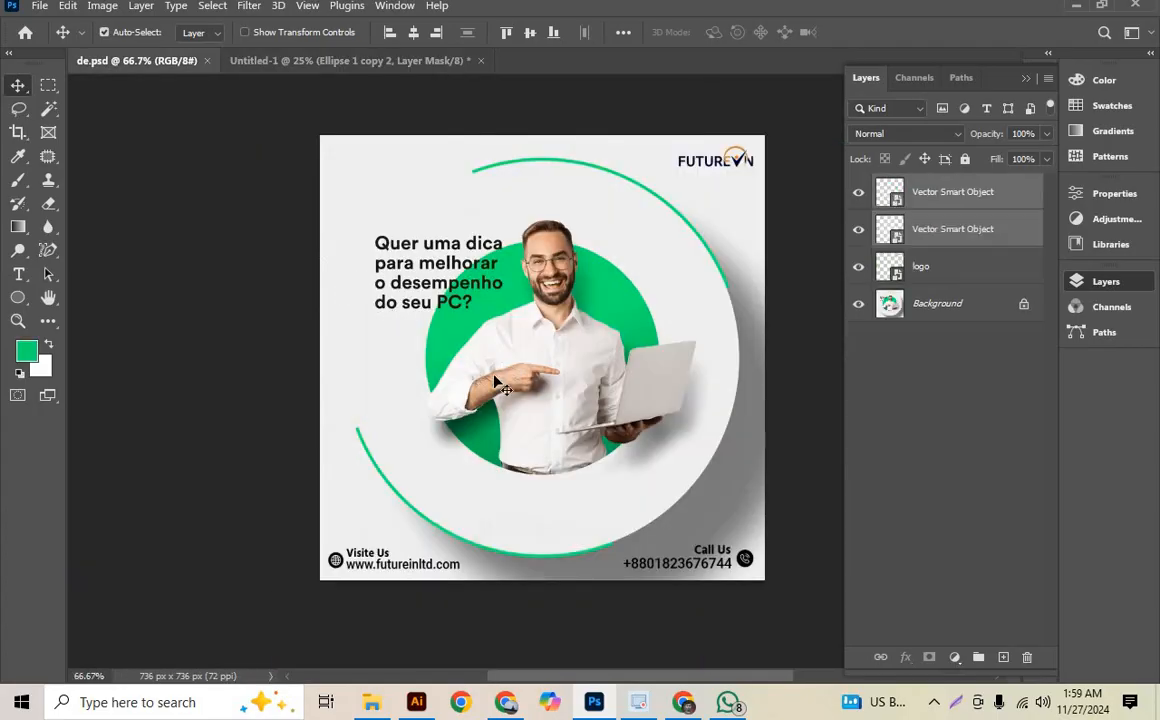
left_click_drag(748, 165, 660, 222)
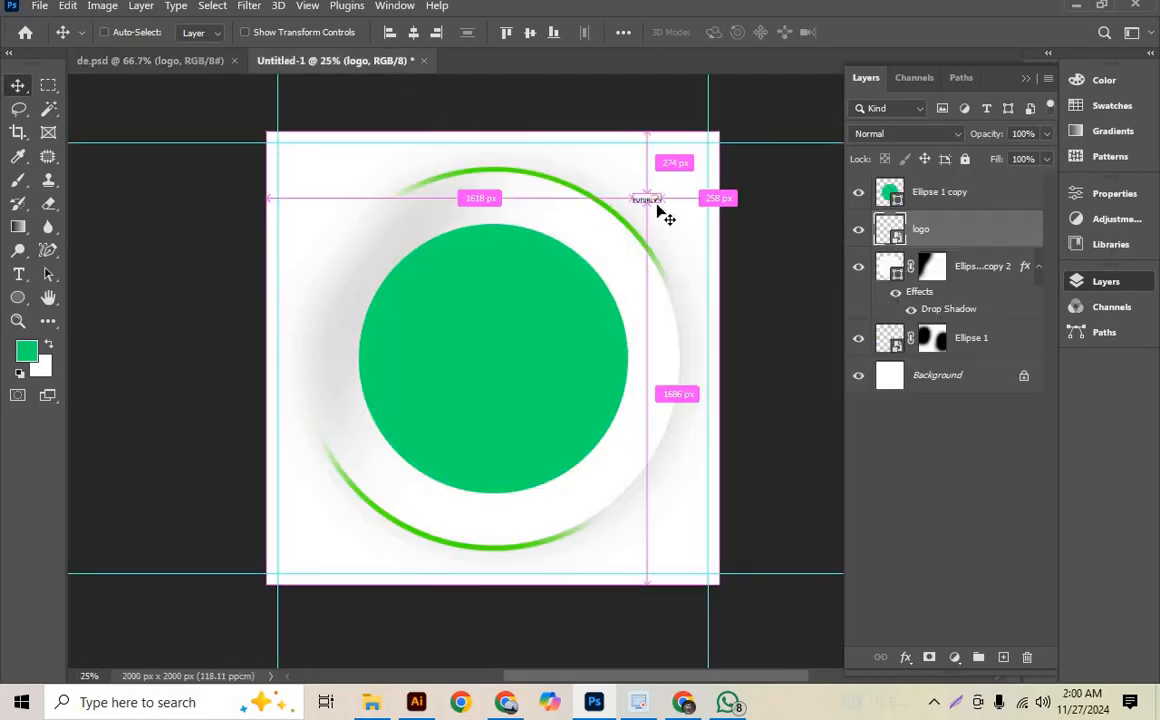
key("ctrl+t")
left_click_drag(672, 212, 690, 160)
left_click(898, 32)
key("Left")
key("Left")
key("Up")
key("Up")
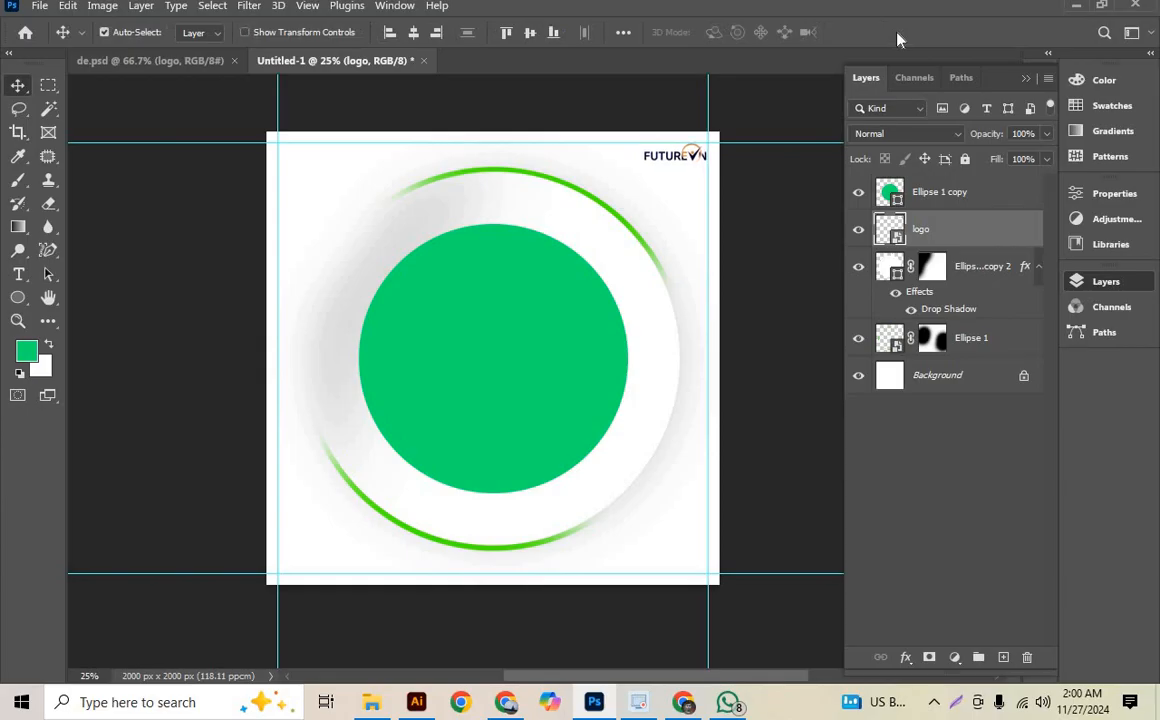
- Enlarge the logo to about 33.5%, keeping its upper-right corner at the guide intersection
key("ctrl+t")
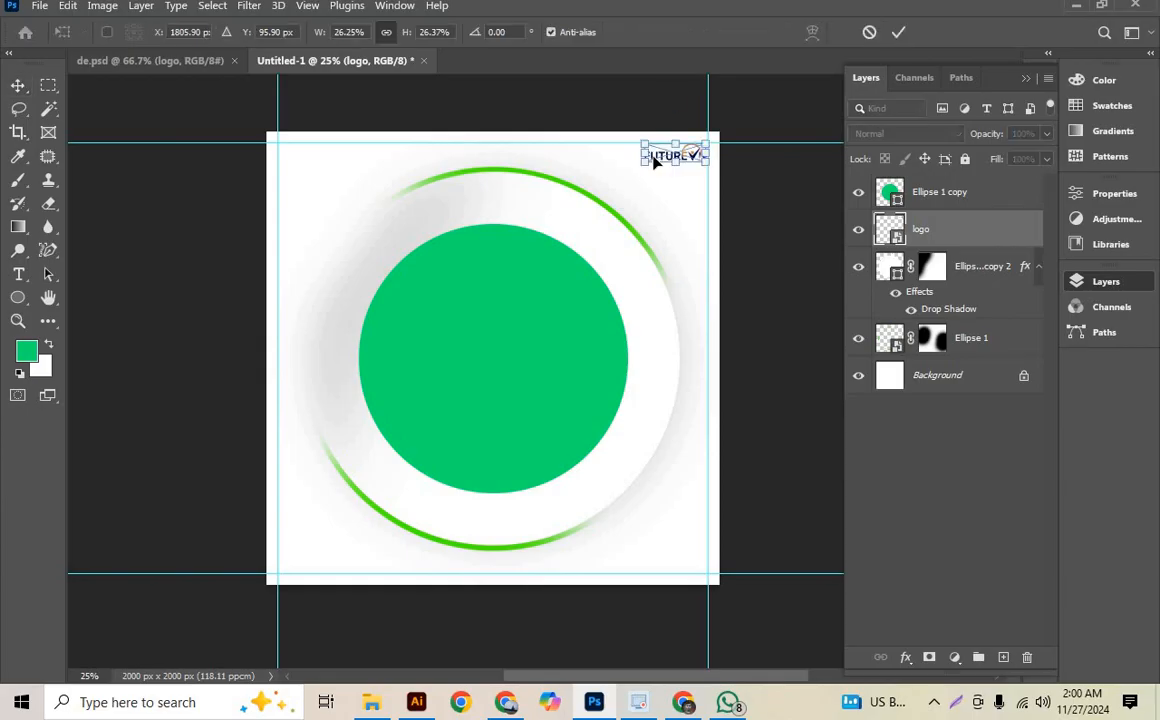
mouse_move(707, 141)
left_mouse_down()
mouse_move(707, 118)
mouse_move(708, 143)
left_mouse_up()
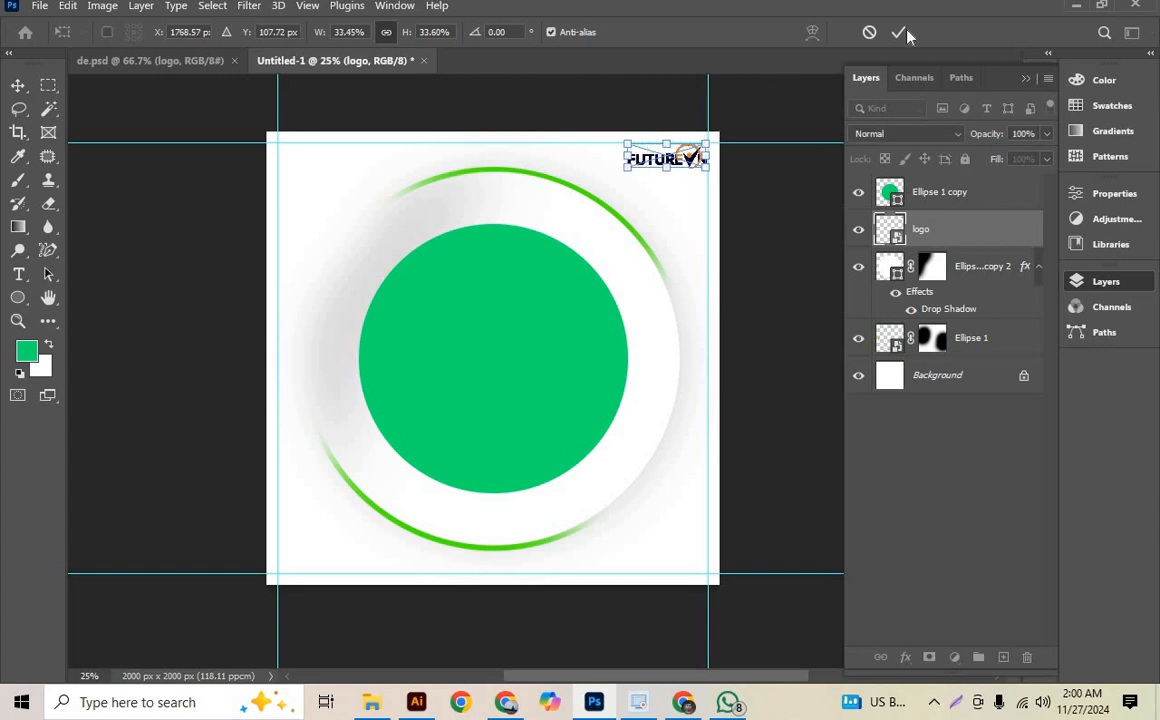
left_click(898, 33)
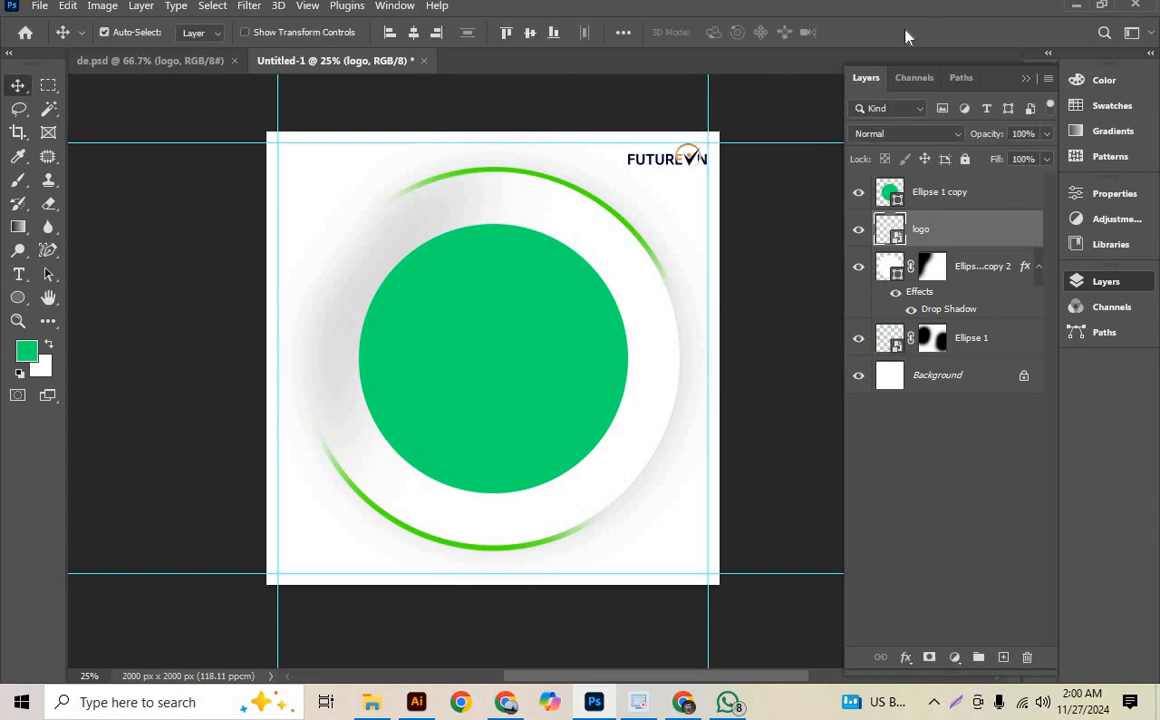
- Copy the two contact-detail vector smart objects, website and phone, from de.psd into Untitled-1
scroll(505, 322, "down", 1)
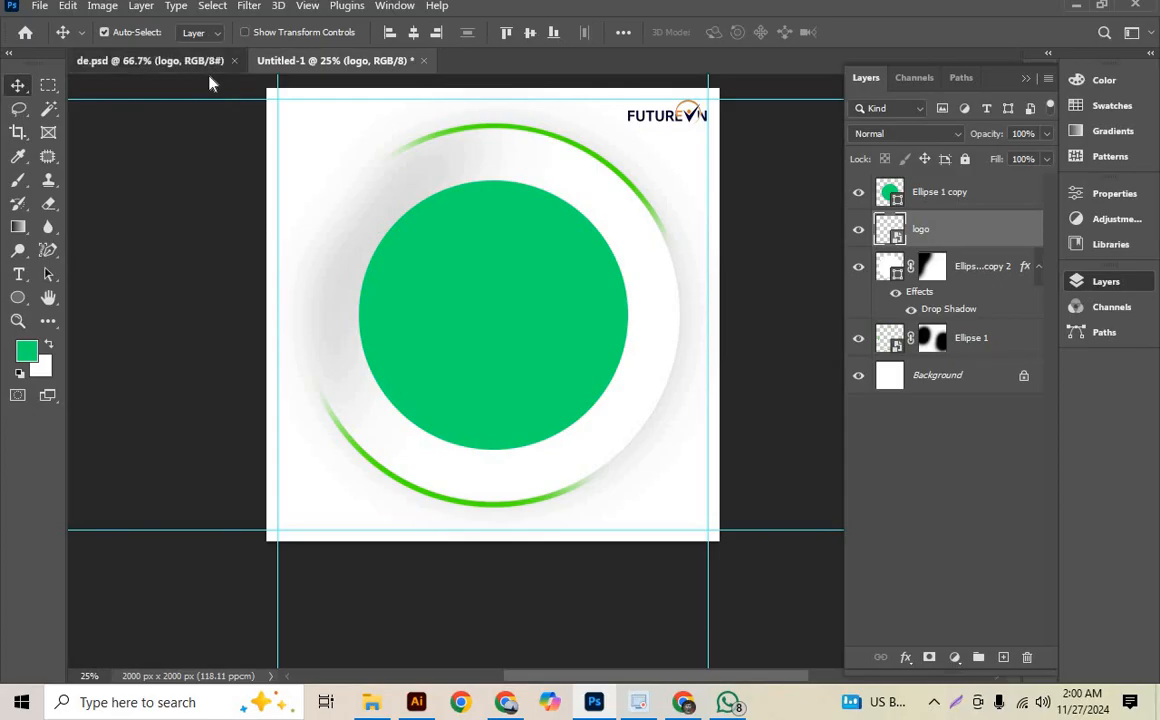
left_click(204, 62)
scroll(618, 472, "down", 3)
left_click(741, 424)
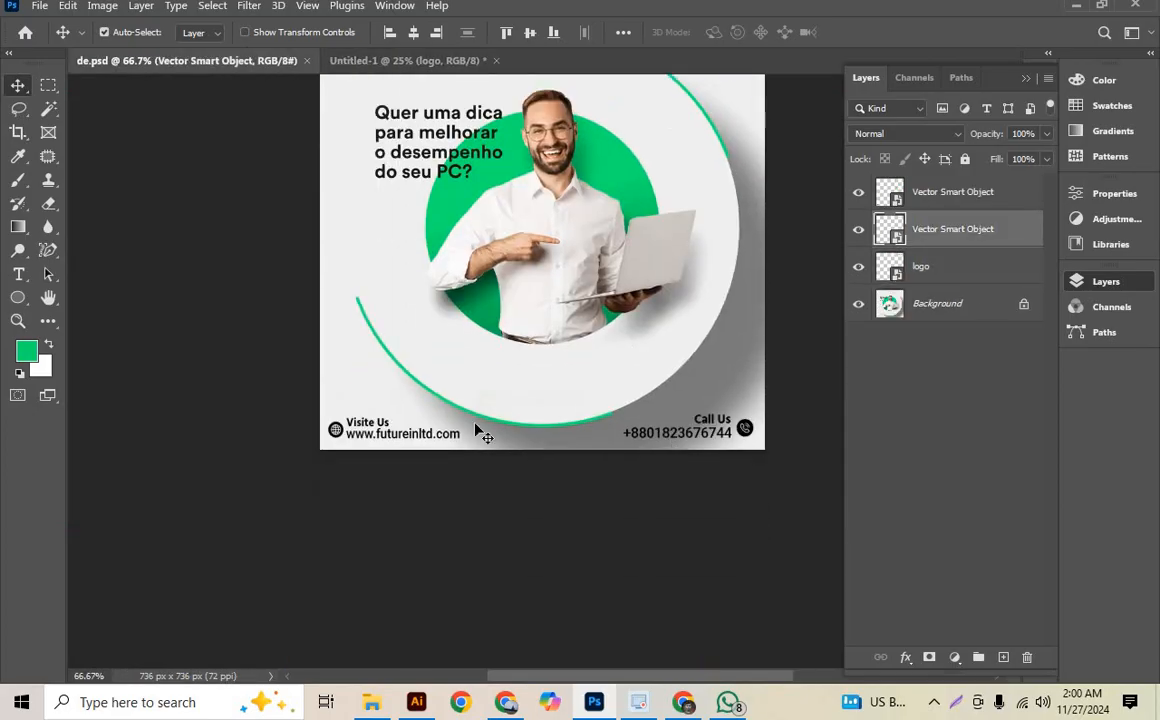
left_click(950, 191, "shift")
left_click_drag(922, 205, 463, 427)
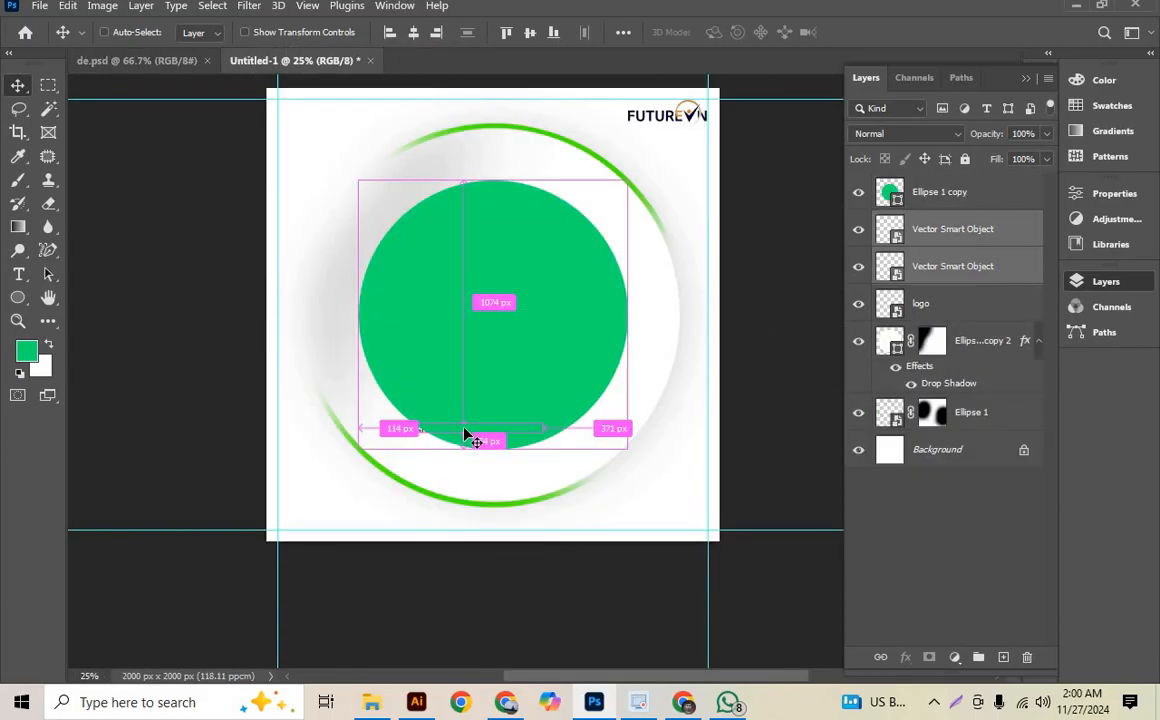
- Scale both contact-detail objects together to about 269% and align them between the side guides at the lower guide of the canvas
key("ctrl+t")
left_click_drag(548, 430, 735, 468)
left_click_drag(384, 438, 277, 440)
left_click_drag(677, 436, 706, 516)
left_click_drag(265, 515, 278, 516)
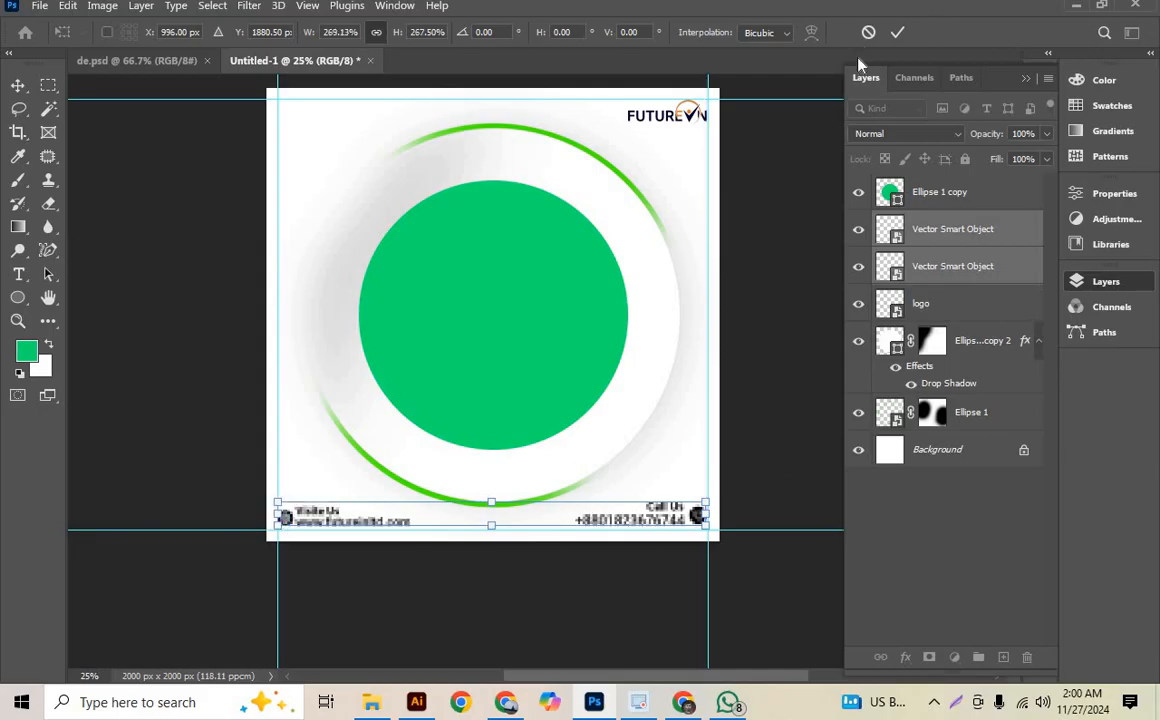
left_click(897, 34)
key("Down")
key("Down")
key("Down")
key("Down")
key("Down")
key("Down")
key("Down")
key("Down")
key("Down")
key("Down")
key("Down")
key("Down")
key("Down")
key("Down")
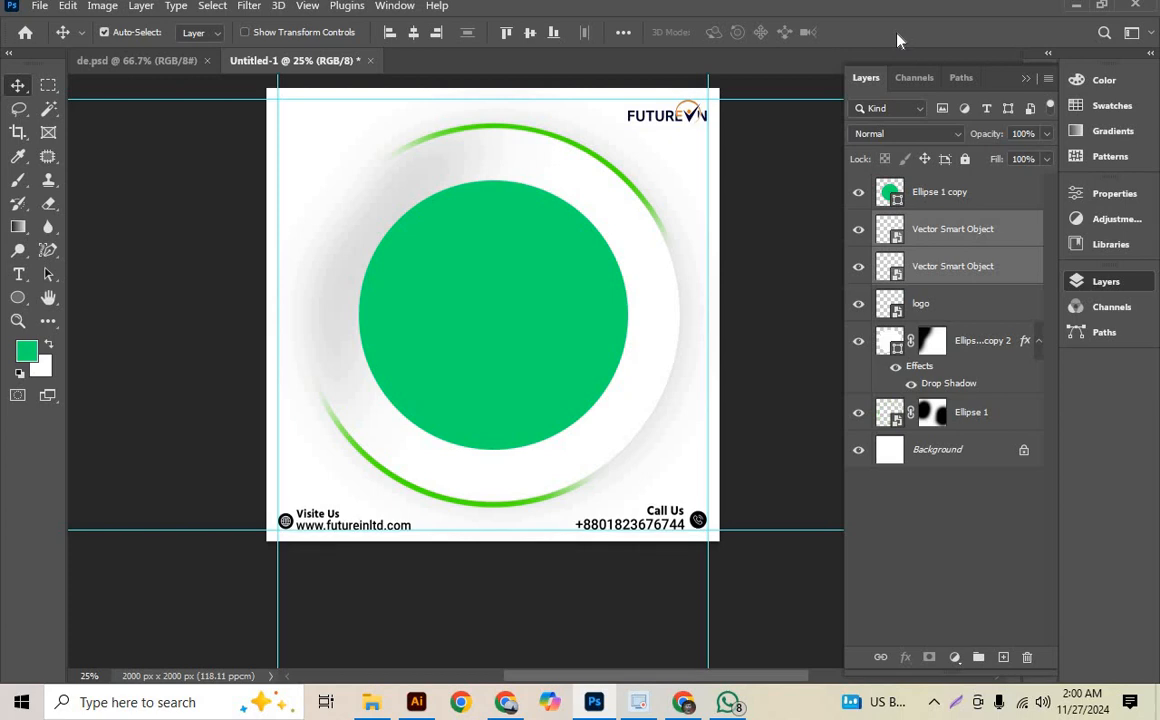
- Deselect the contact-detail objects and select the Background layer
scroll(469, 282, "up", 2)
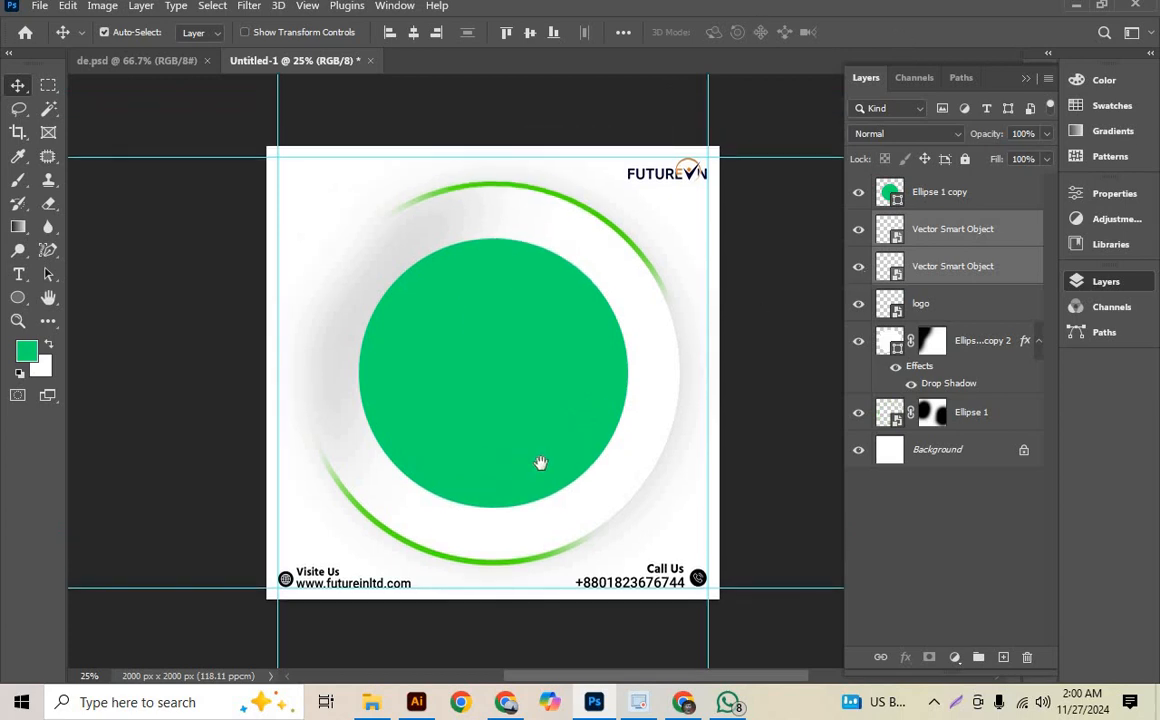
left_click_drag(558, 438, 549, 440)
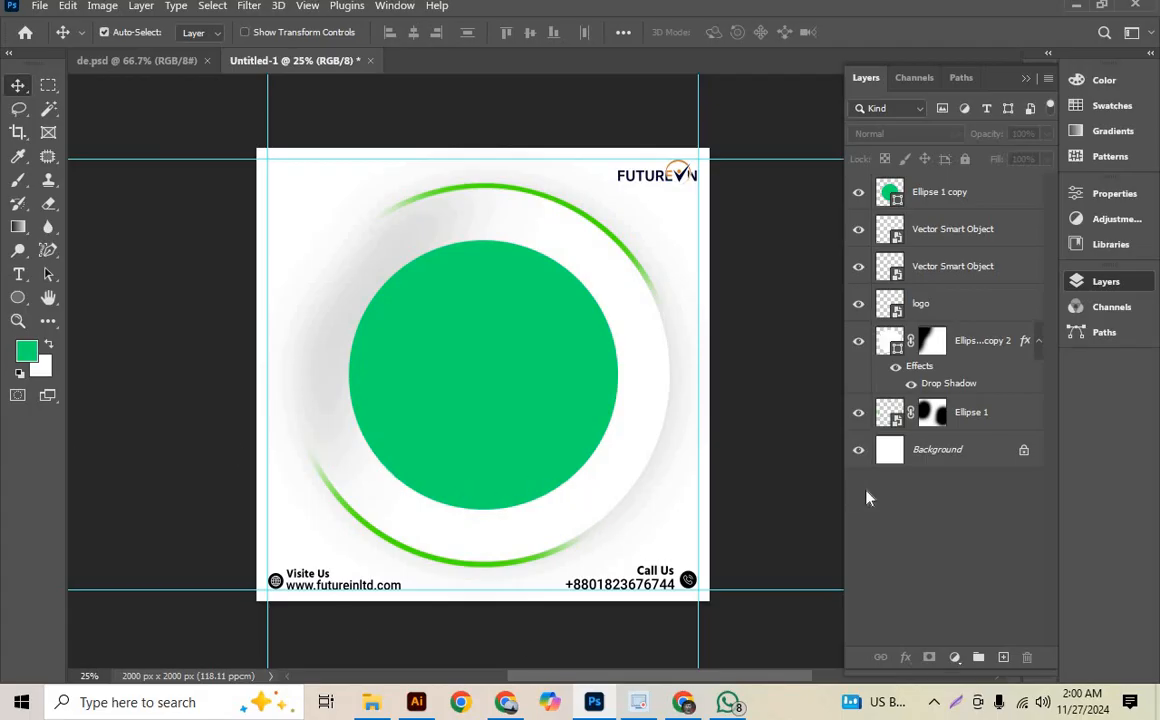
left_click(903, 458)
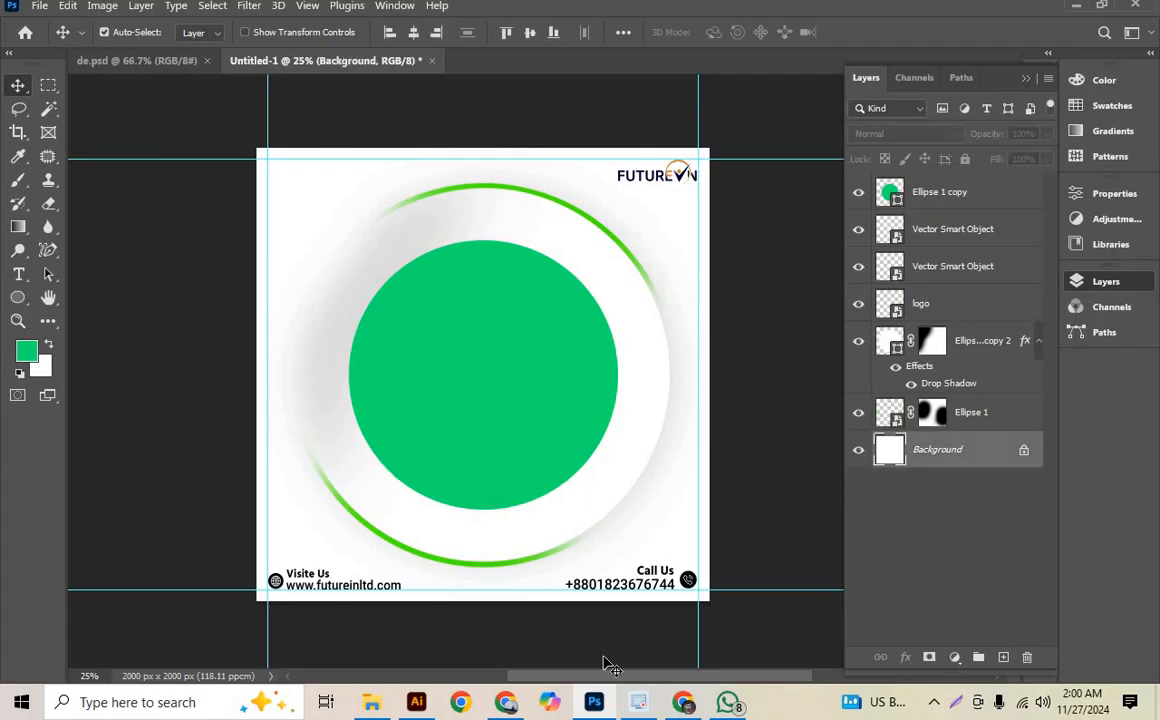
- Switch to Chrome, open pngwing.com in a new tab and search it for "men with laptop"
left_click(505, 702)
left_click(973, 13)
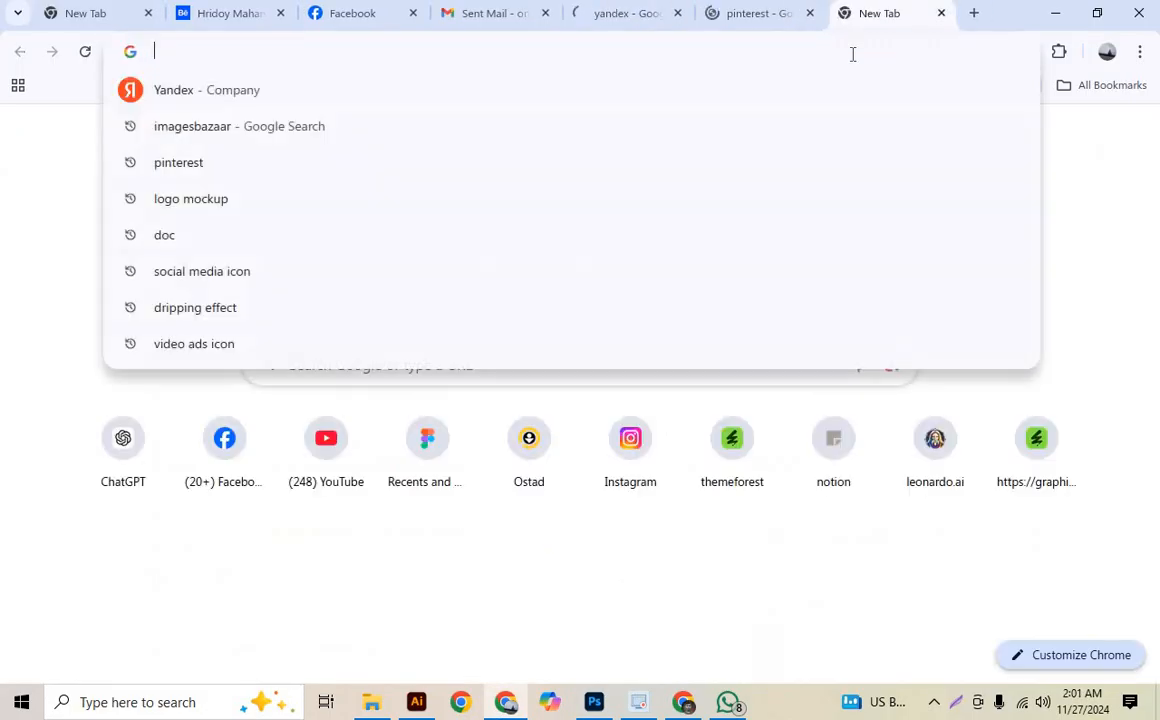
type("png")
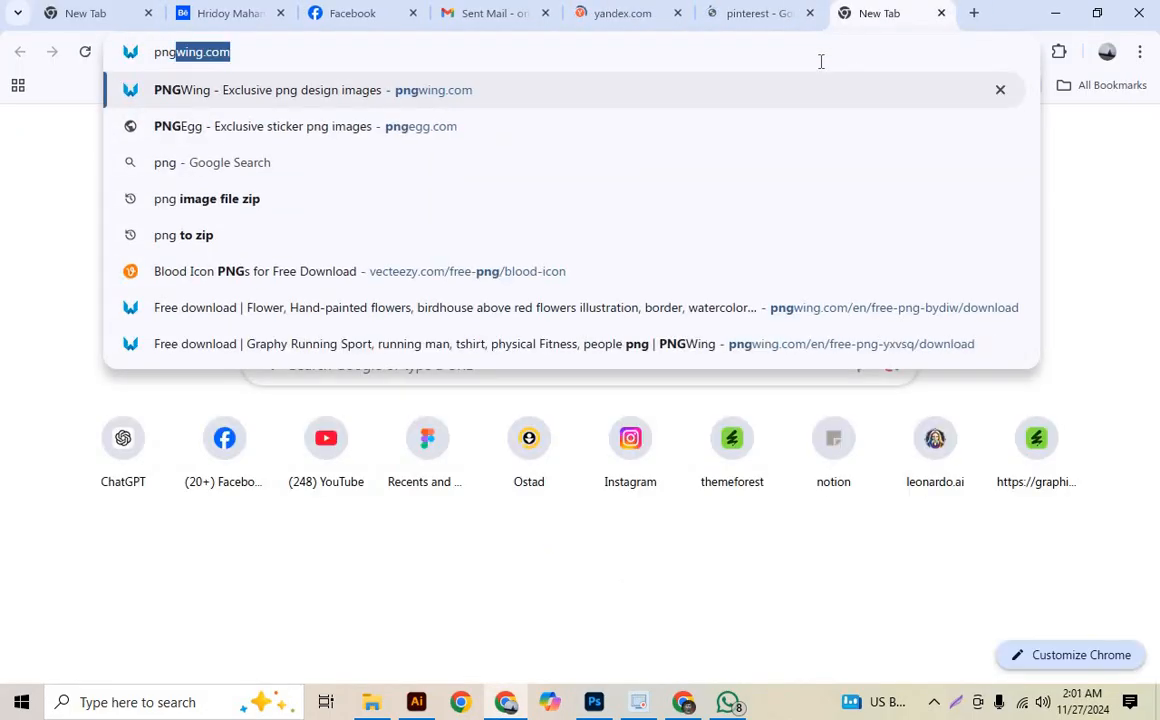
key("Return")
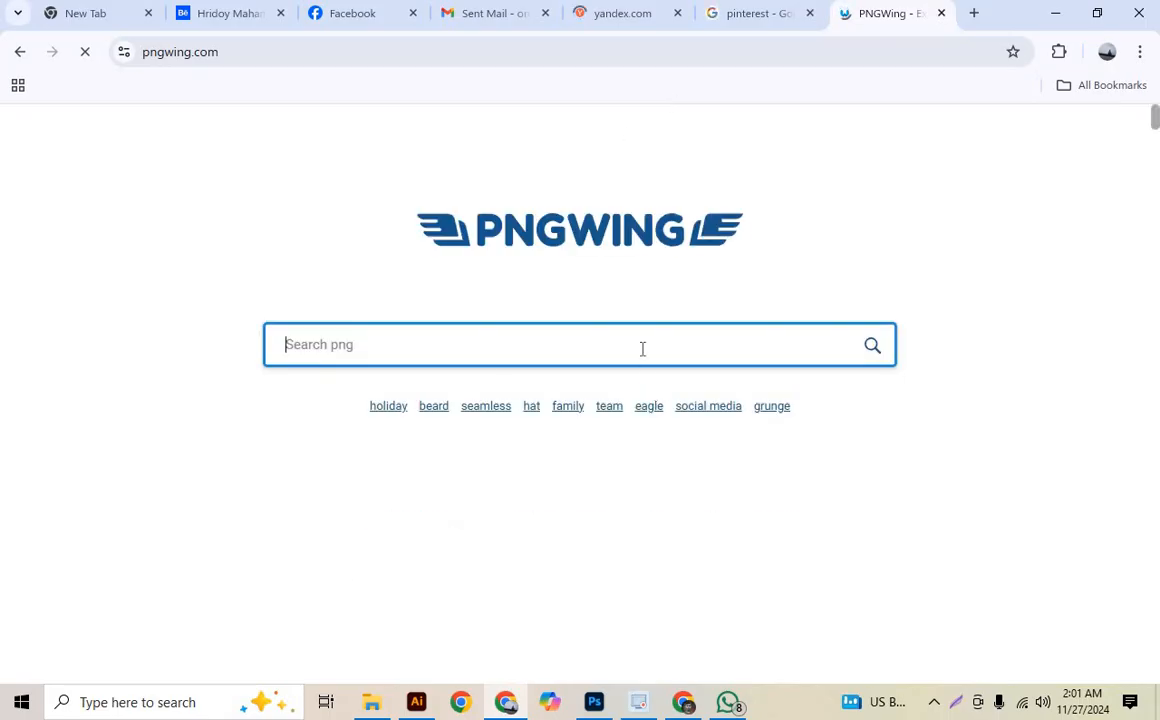
left_click(642, 348)
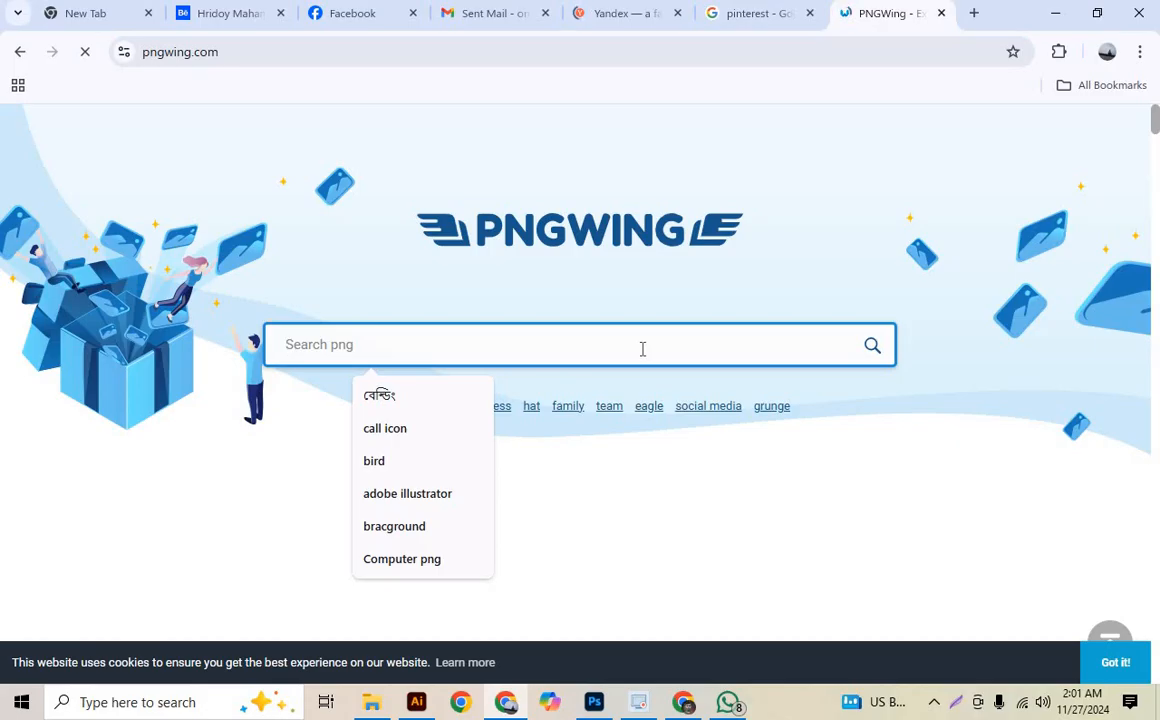
type("men ")
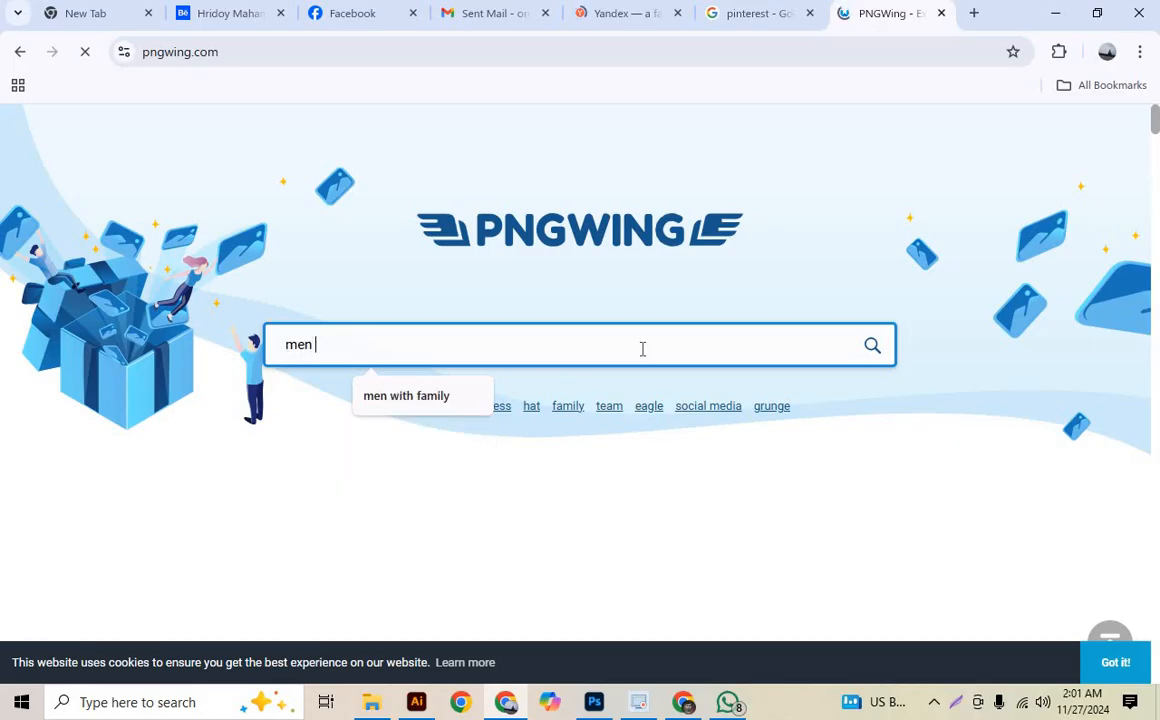
type("with laptop")
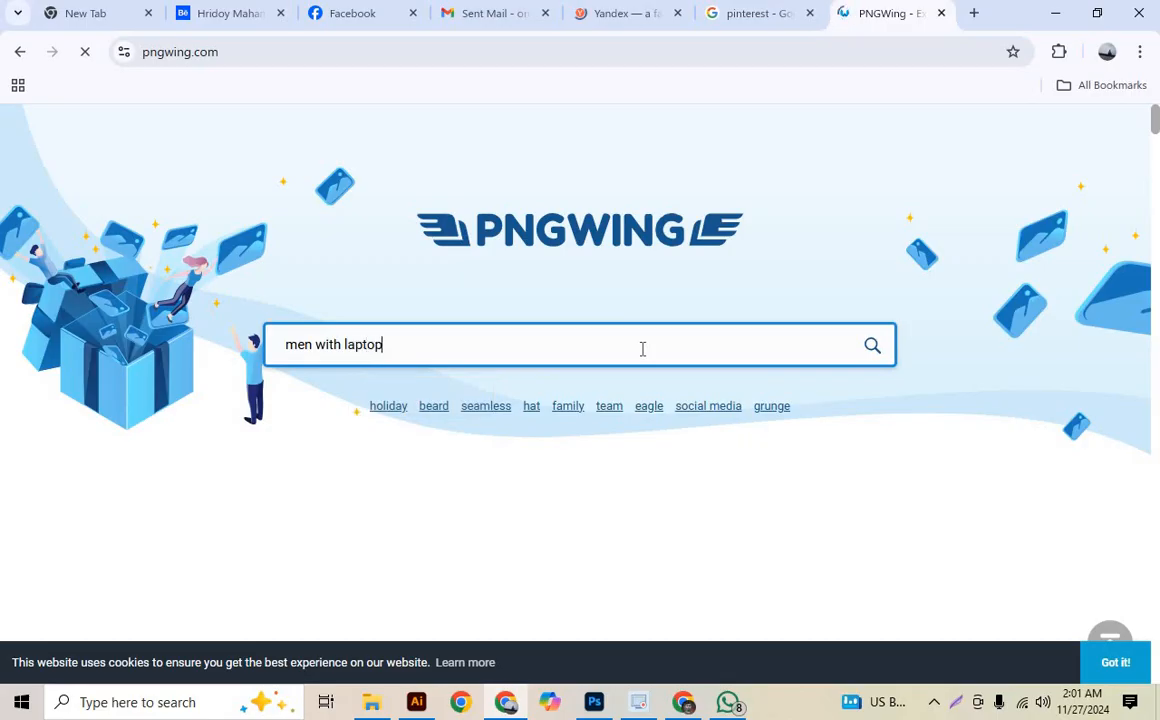
key("Return")
- Look through Yandex Images and open Pinterest as alternative sources for the picture
left_click(785, 12)
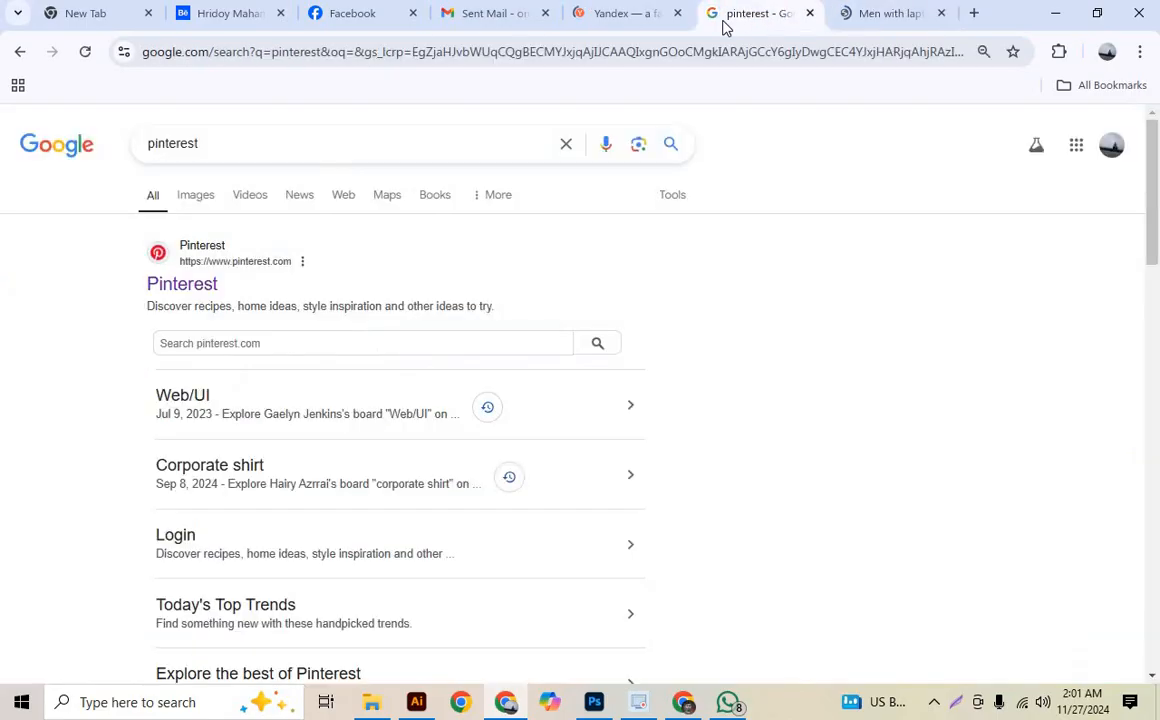
left_click(621, 13)
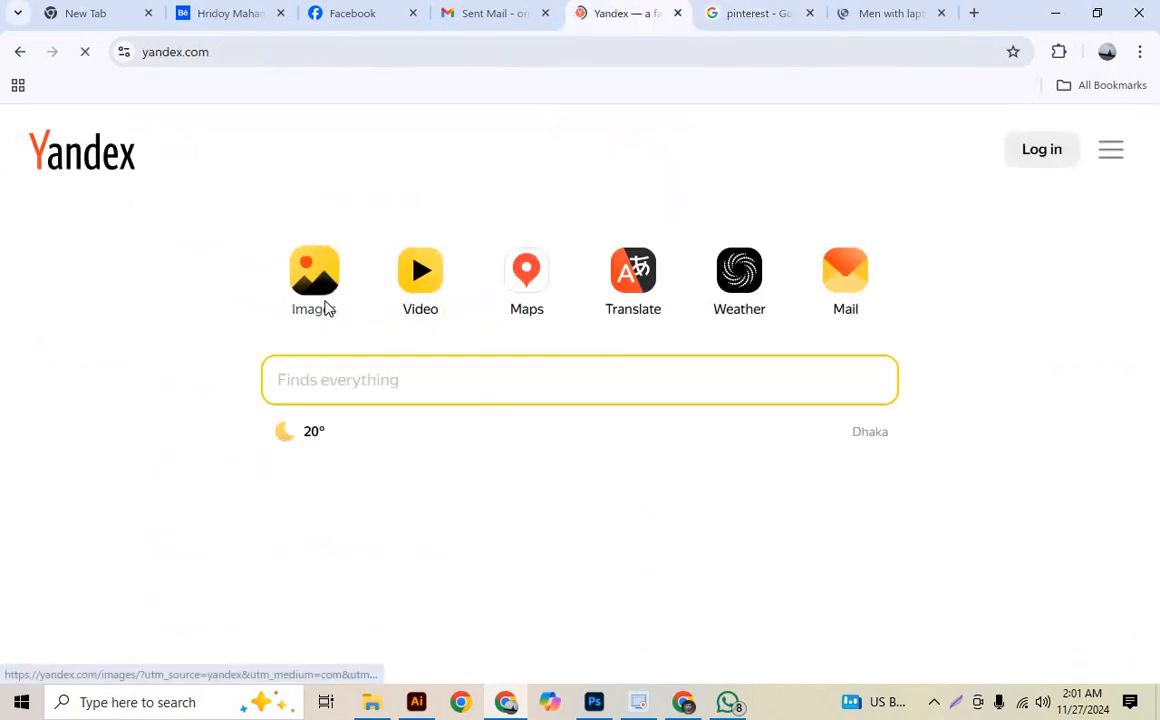
left_click(323, 292)
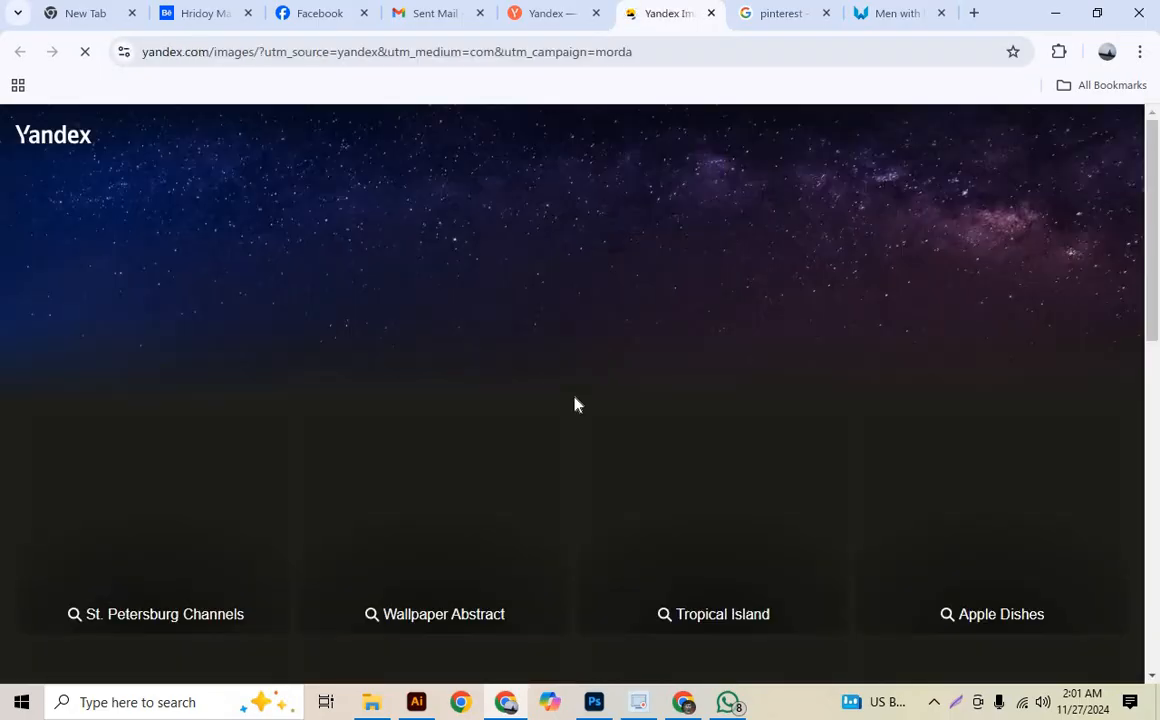
scroll(575, 402, "down", 3)
scroll(568, 375, "up", 3)
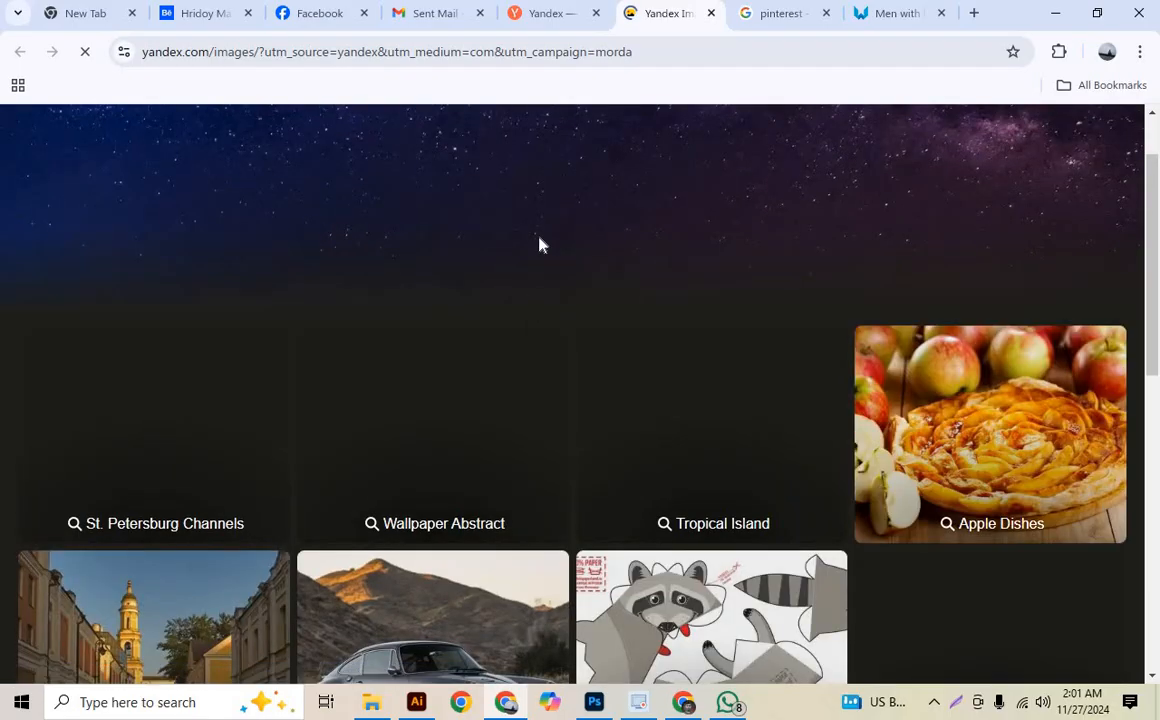
scroll(546, 265, "down", 7)
scroll(551, 272, "up", 7)
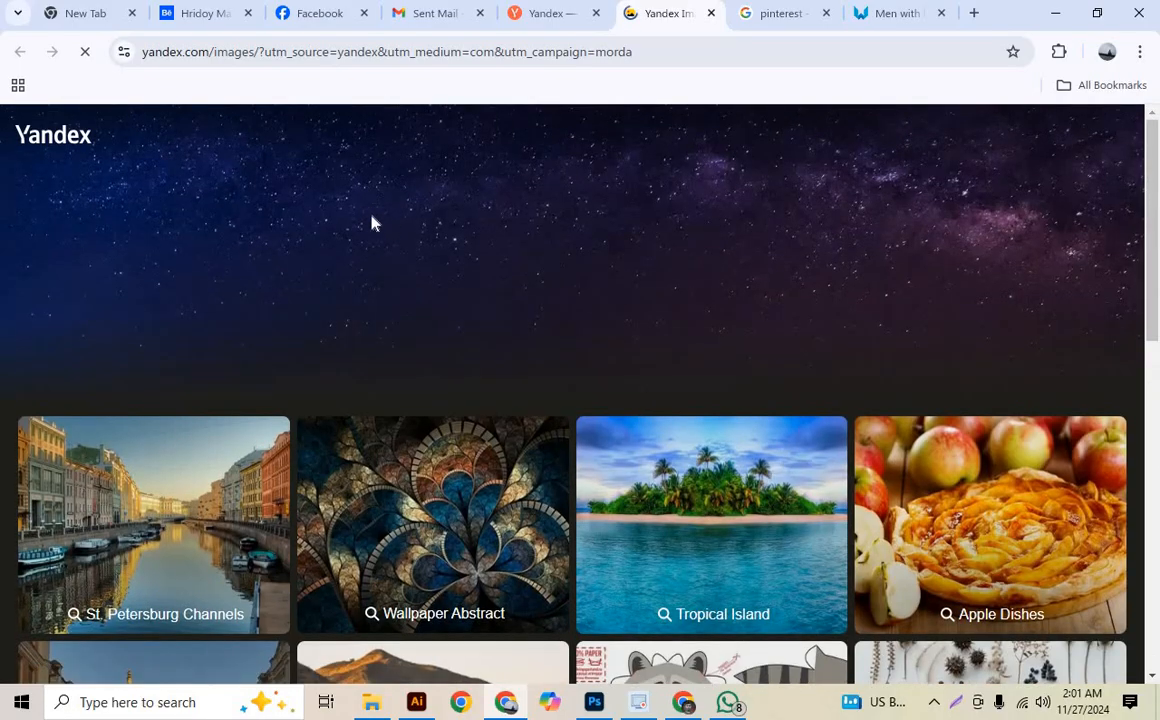
left_click(779, 16)
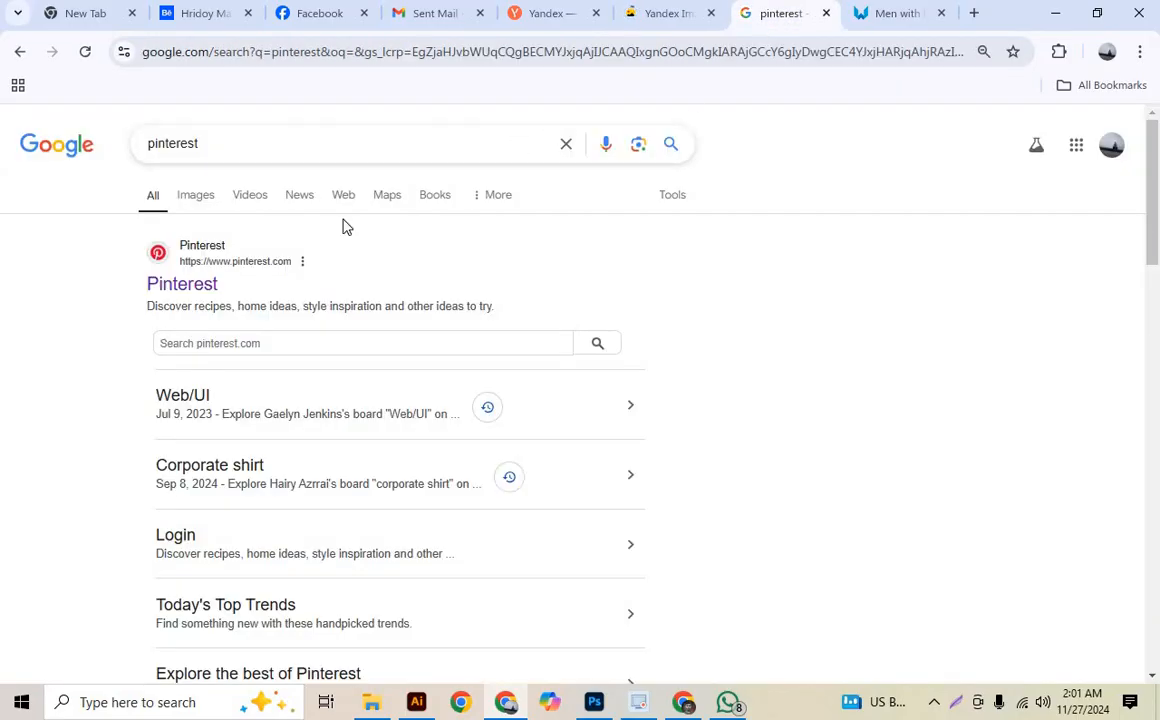
left_click(195, 292)
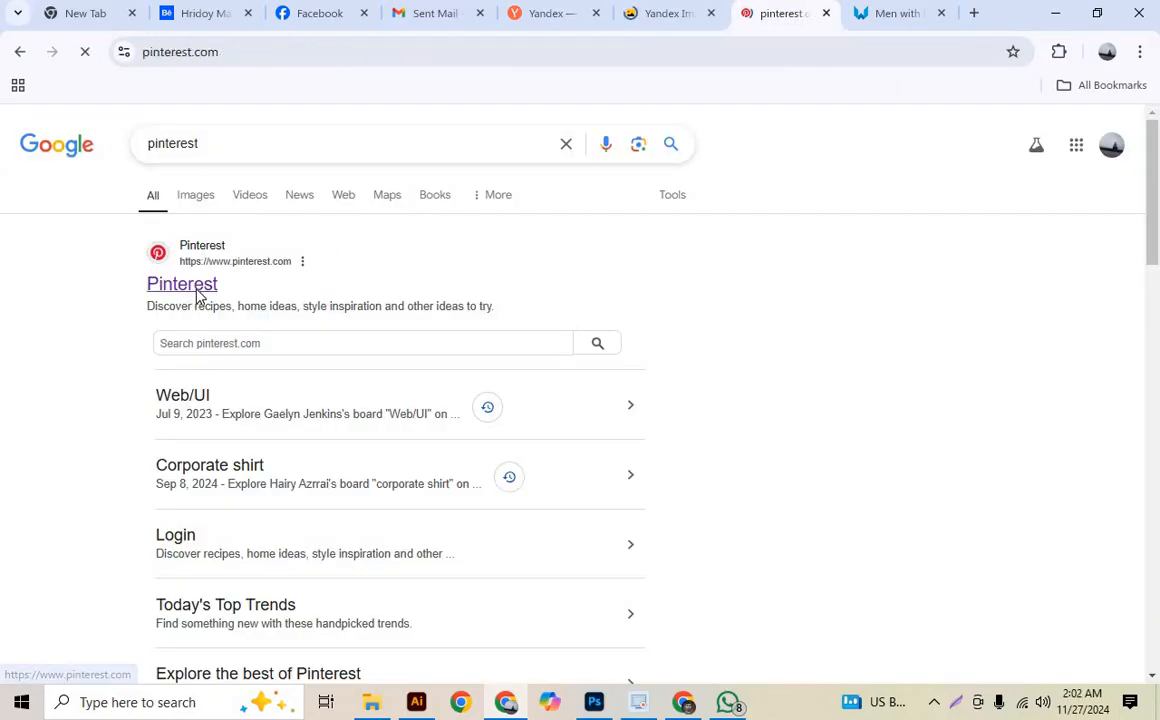
- Unlock the PNGWing results with the short-ad option and open the 679x500 px image of a man holding a laptop
left_click(895, 18)
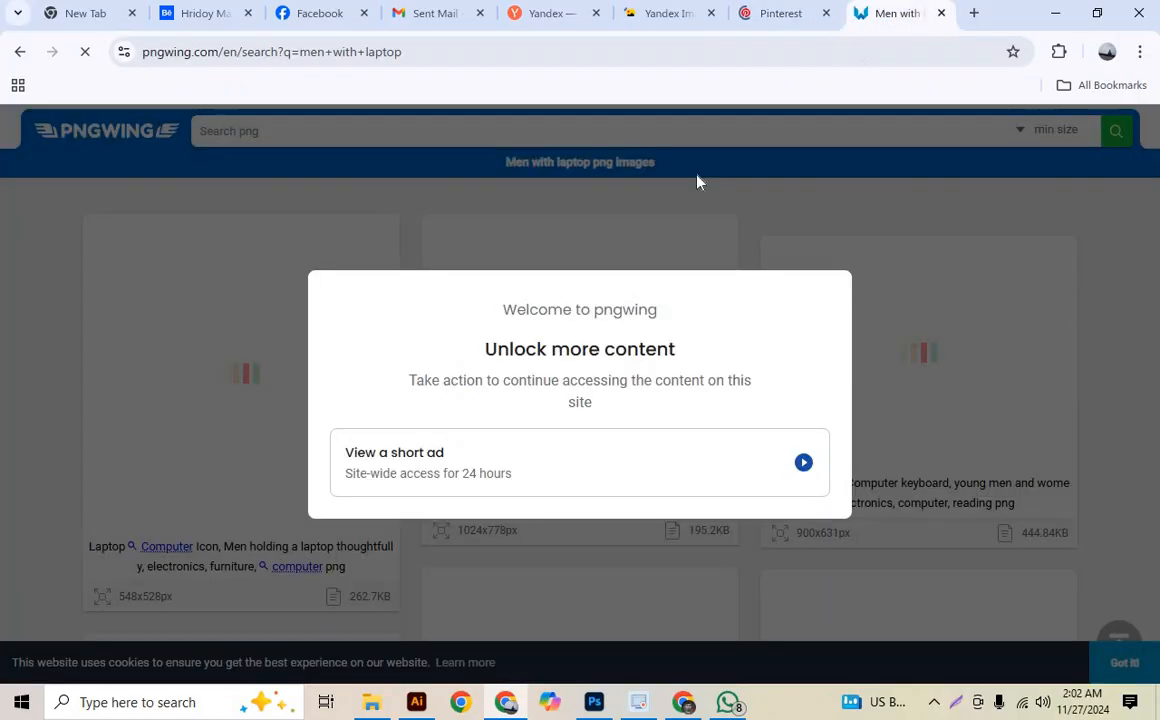
left_click(803, 458)
scroll(780, 380, "down", 10)
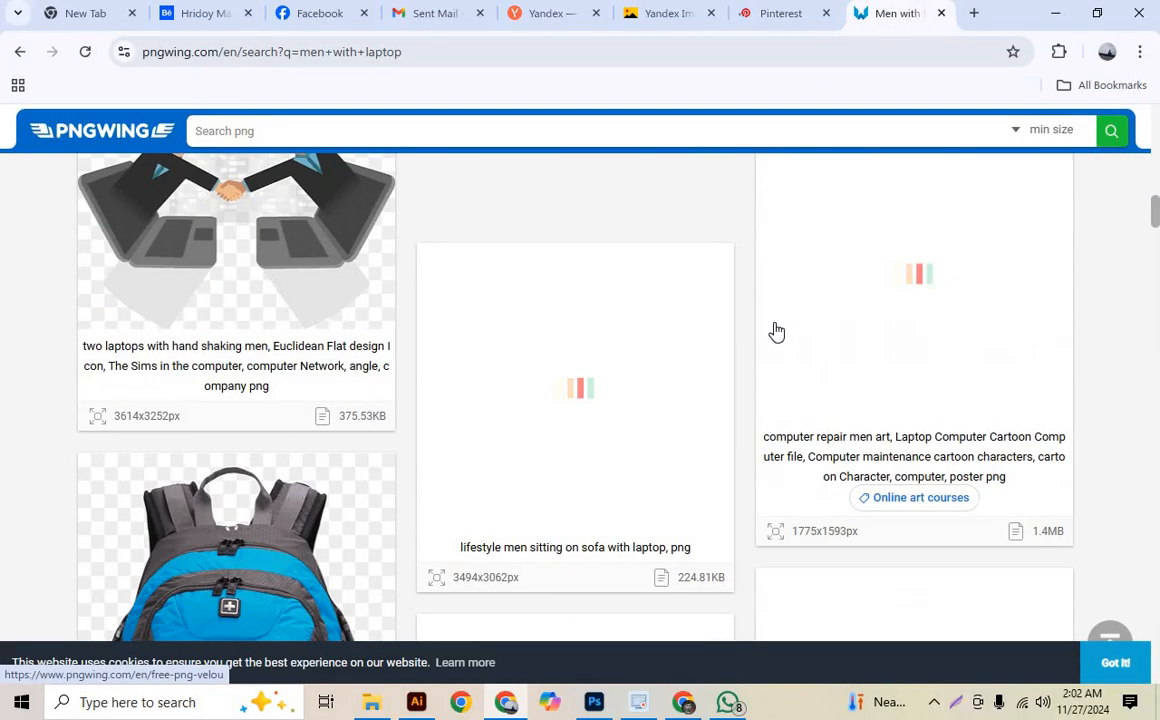
scroll(743, 413, "down", 10)
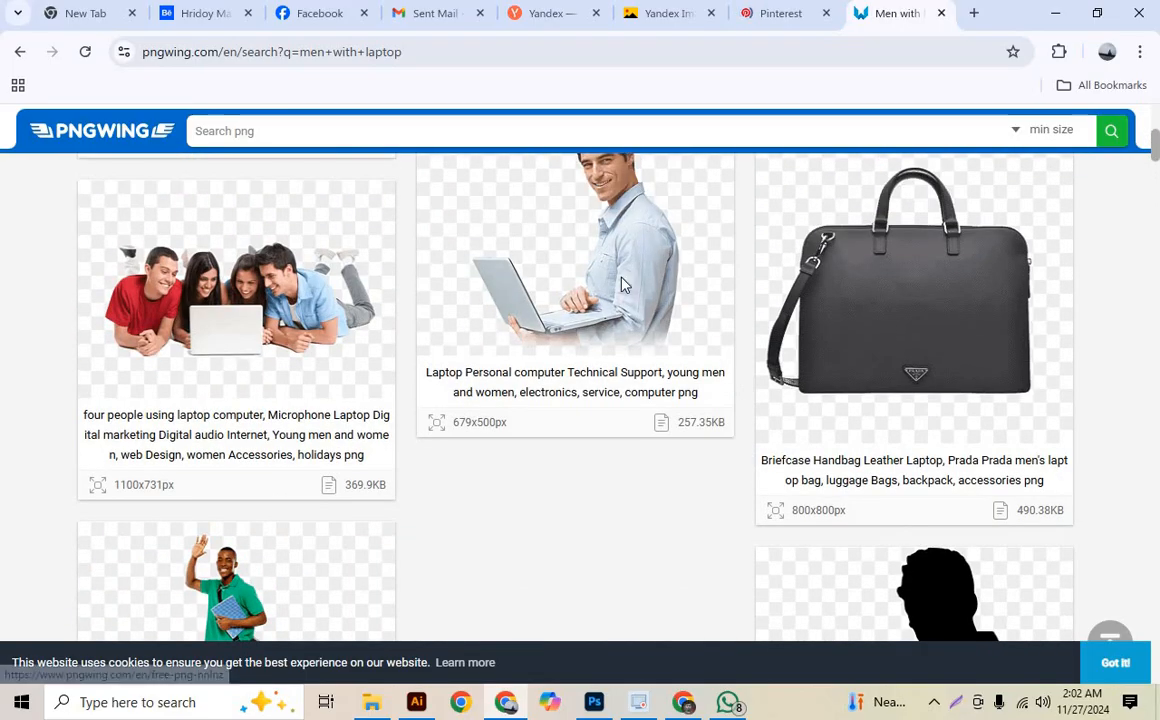
left_click(621, 284)
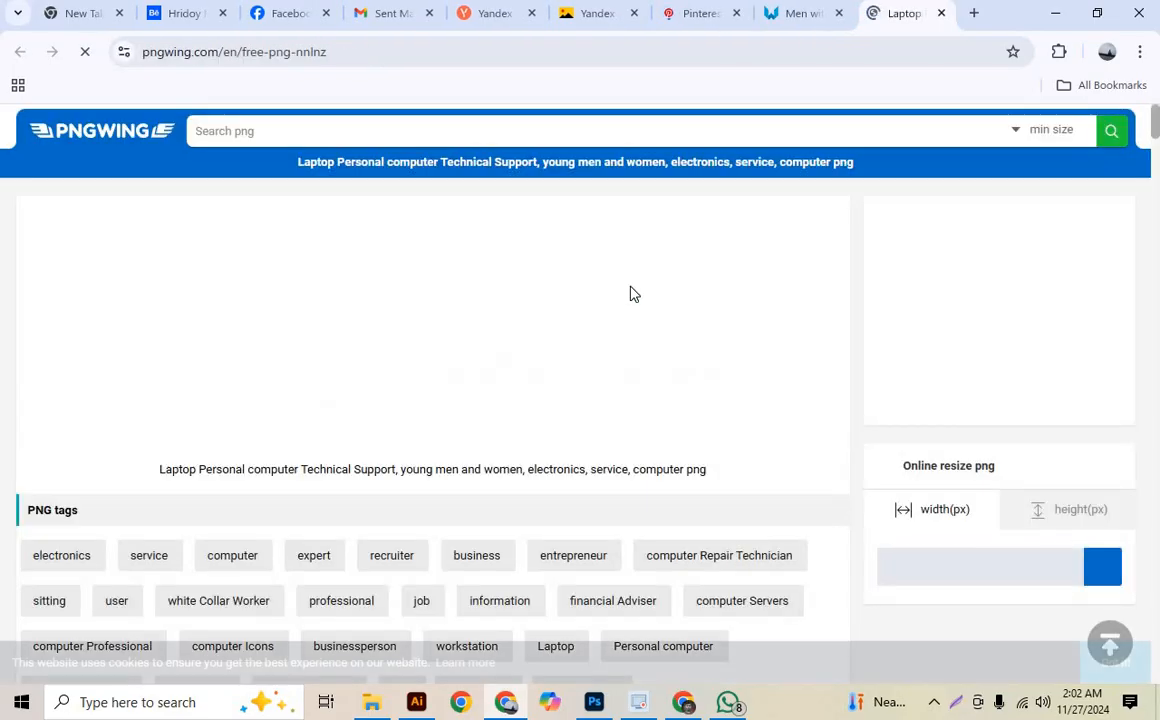
- Browse the related PNG images and open the 770x673 px one of a man with glasses, tie and laptop
scroll(629, 300, "down", 10)
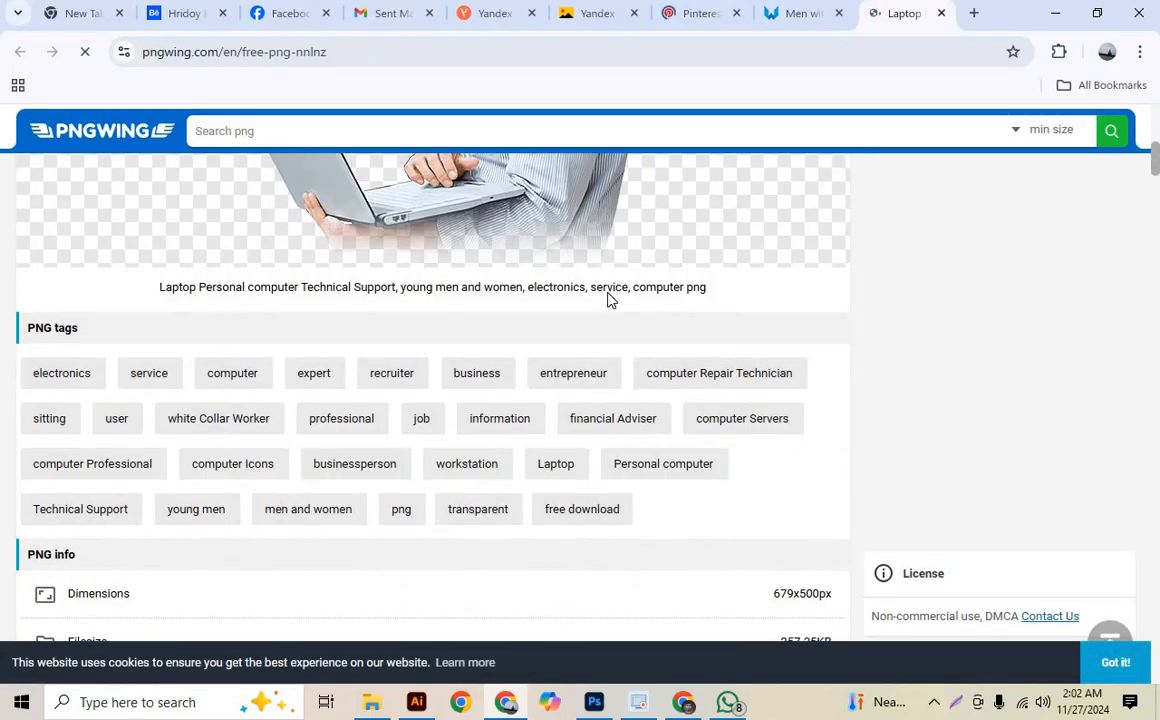
scroll(536, 298, "down", 3)
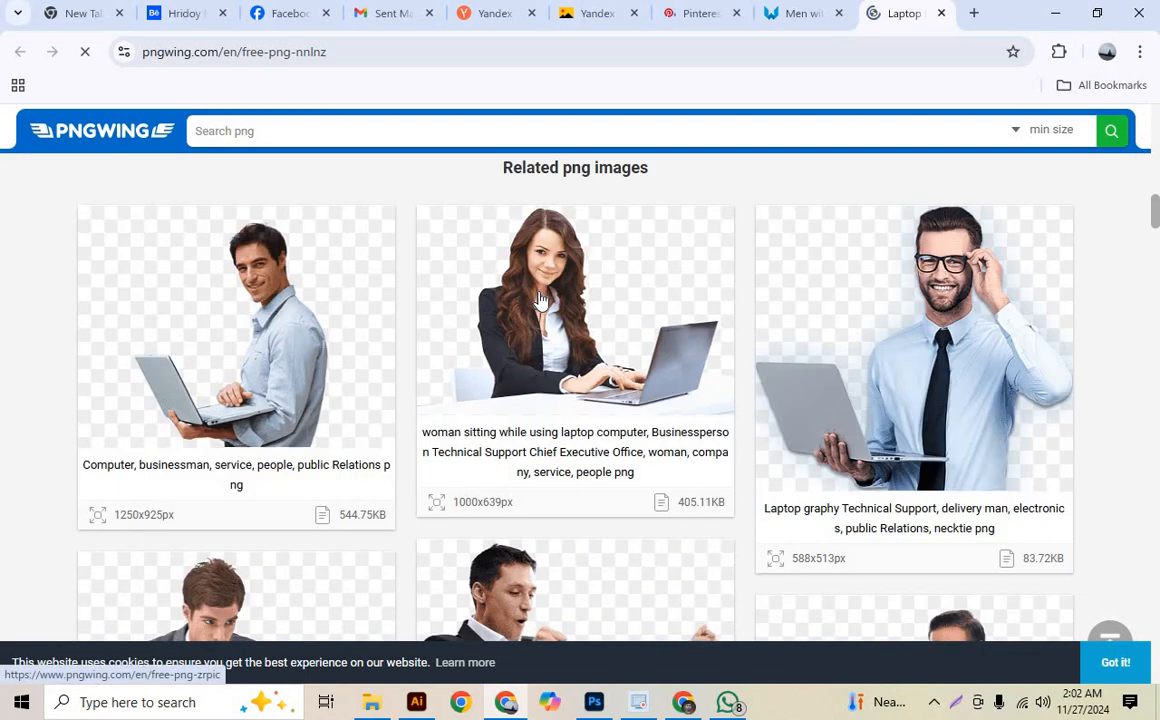
scroll(938, 460, "down", 1)
scroll(938, 460, "down", 6)
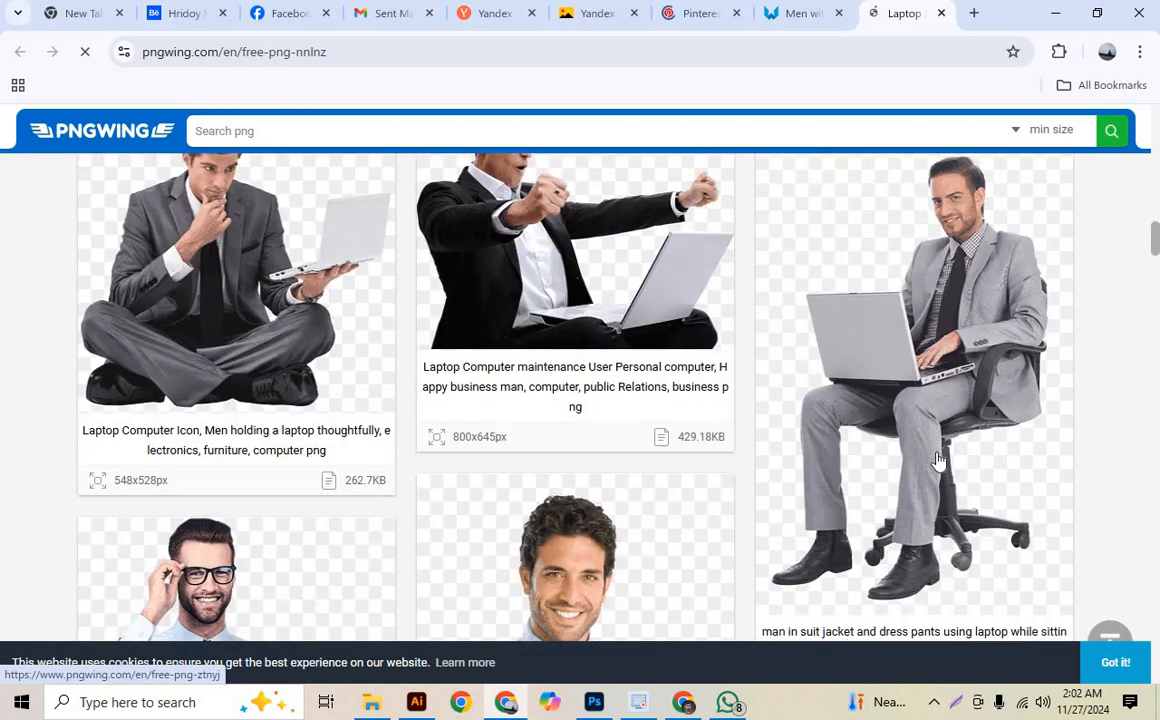
scroll(938, 460, "down", 2)
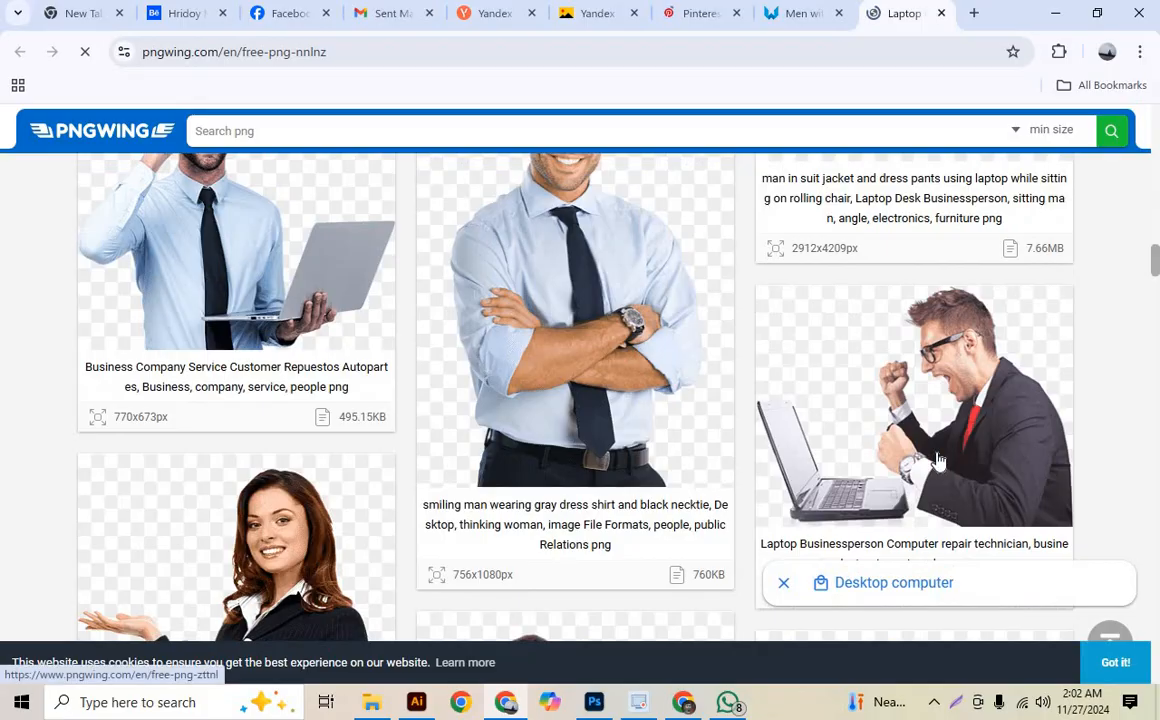
scroll(293, 318, "up", 2)
left_click(293, 318)
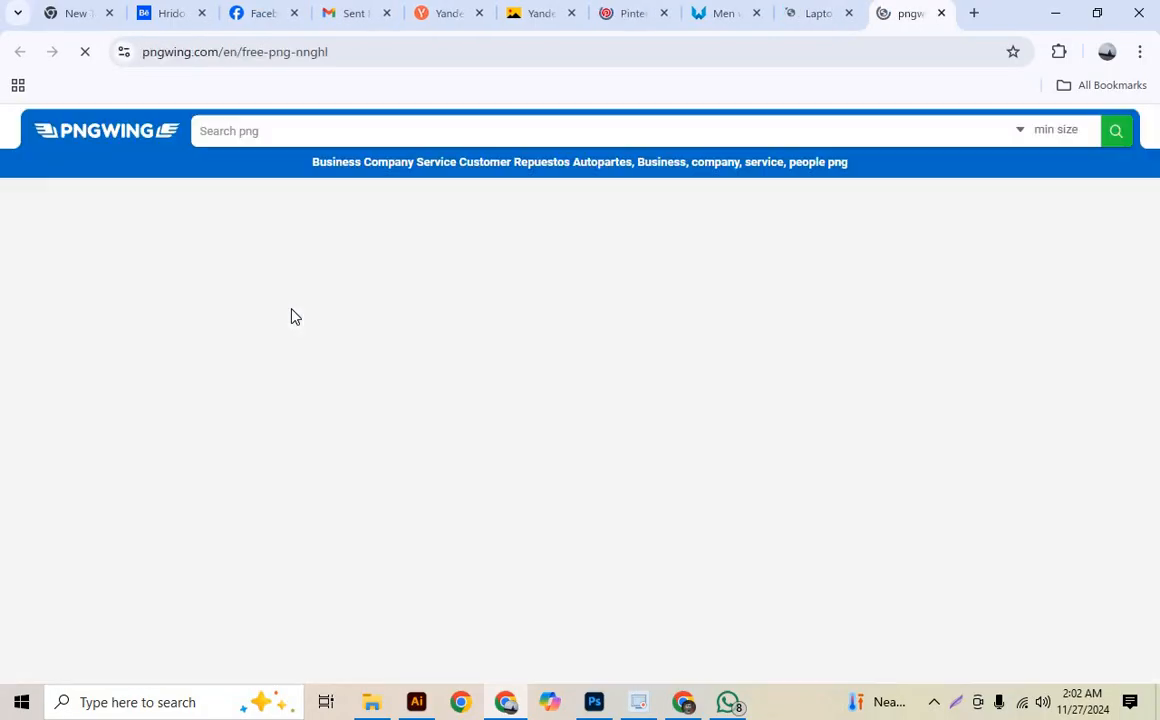
- Download the 770x673 px PNG of the man with glasses and laptop, completing the character-order check
scroll(366, 339, "down", 3)
scroll(372, 343, "down", 3)
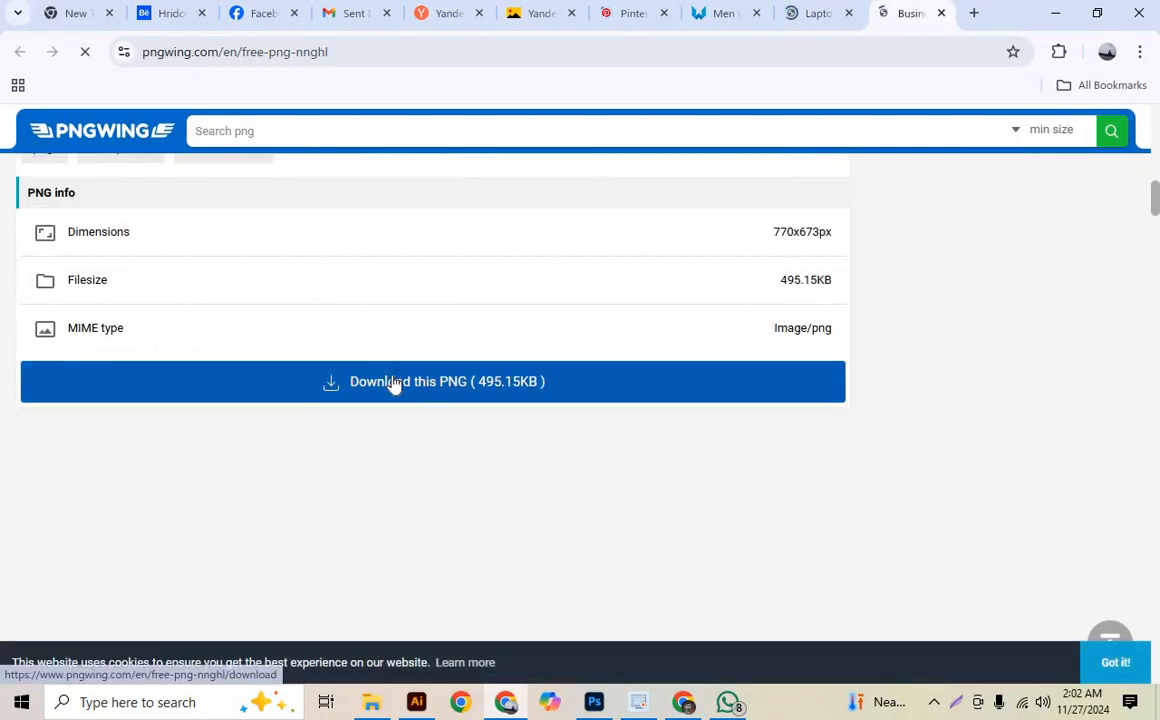
left_click(345, 394)
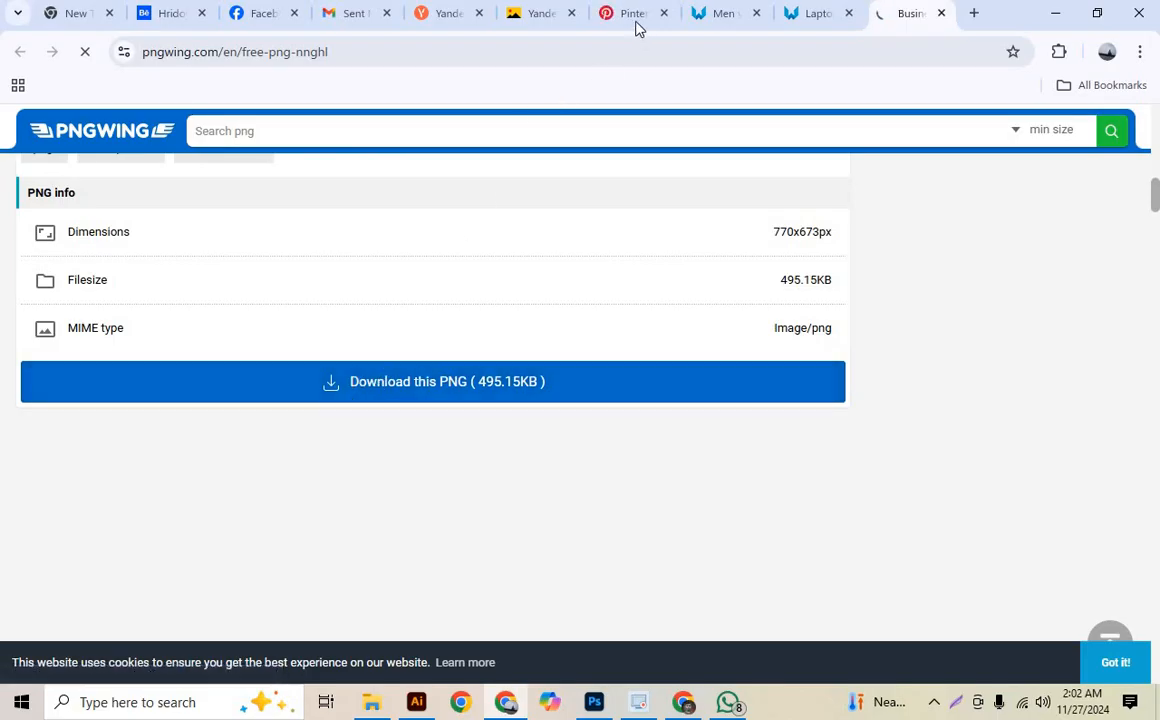
scroll(577, 490, "down", 9)
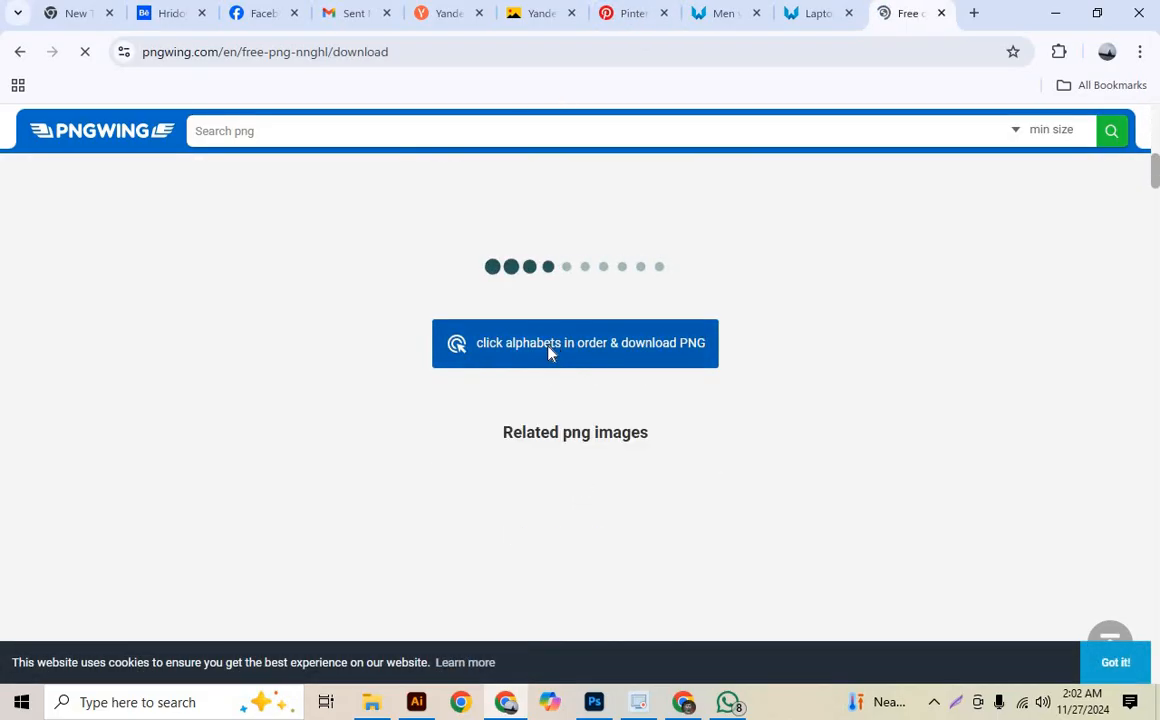
left_click(550, 358)
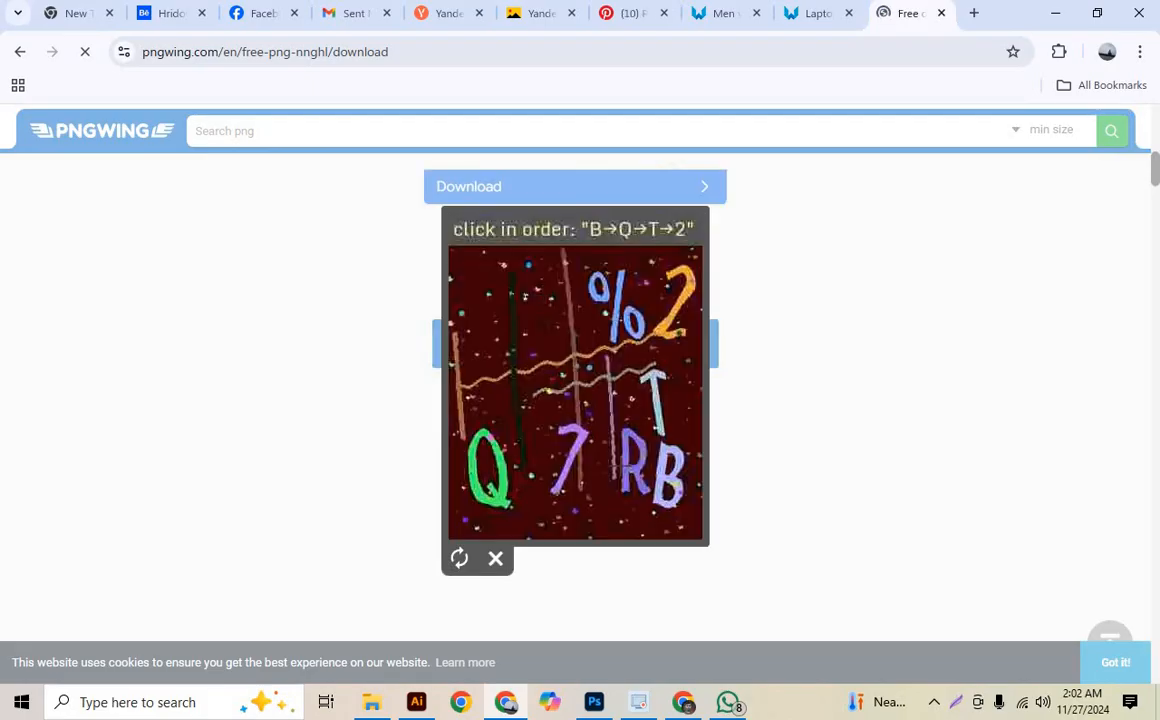
left_click(664, 485)
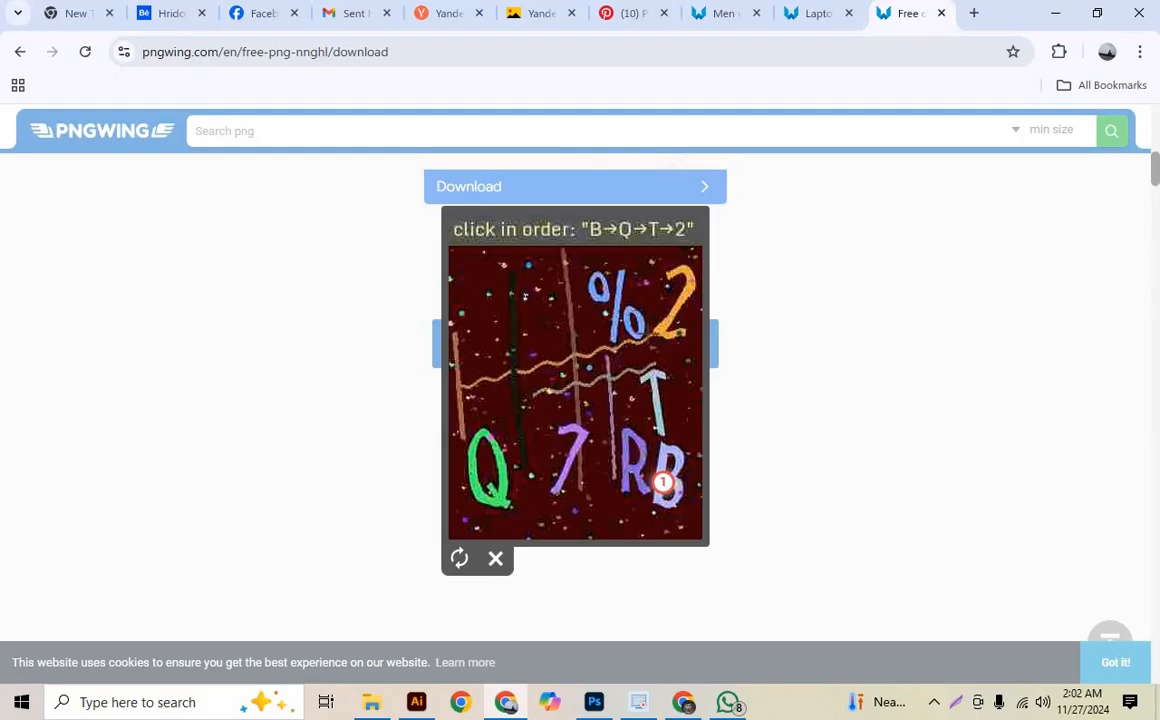
left_click(645, 474)
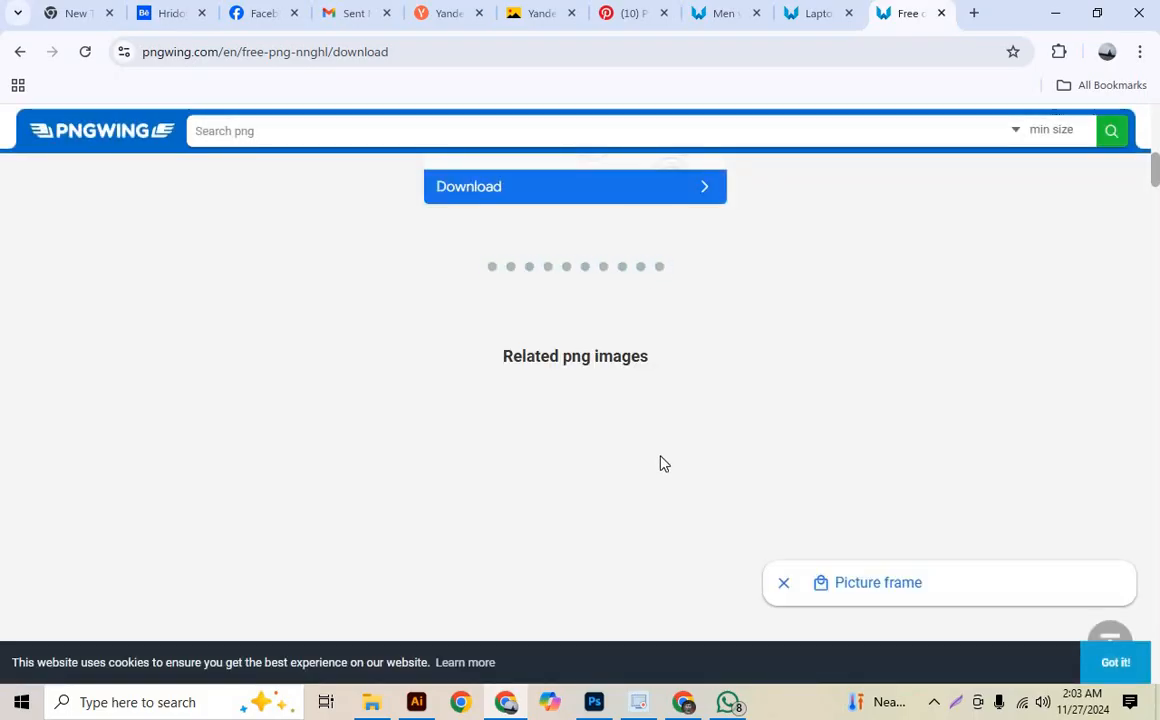
- Search Yandex Images for "white background"
left_click(560, 18)
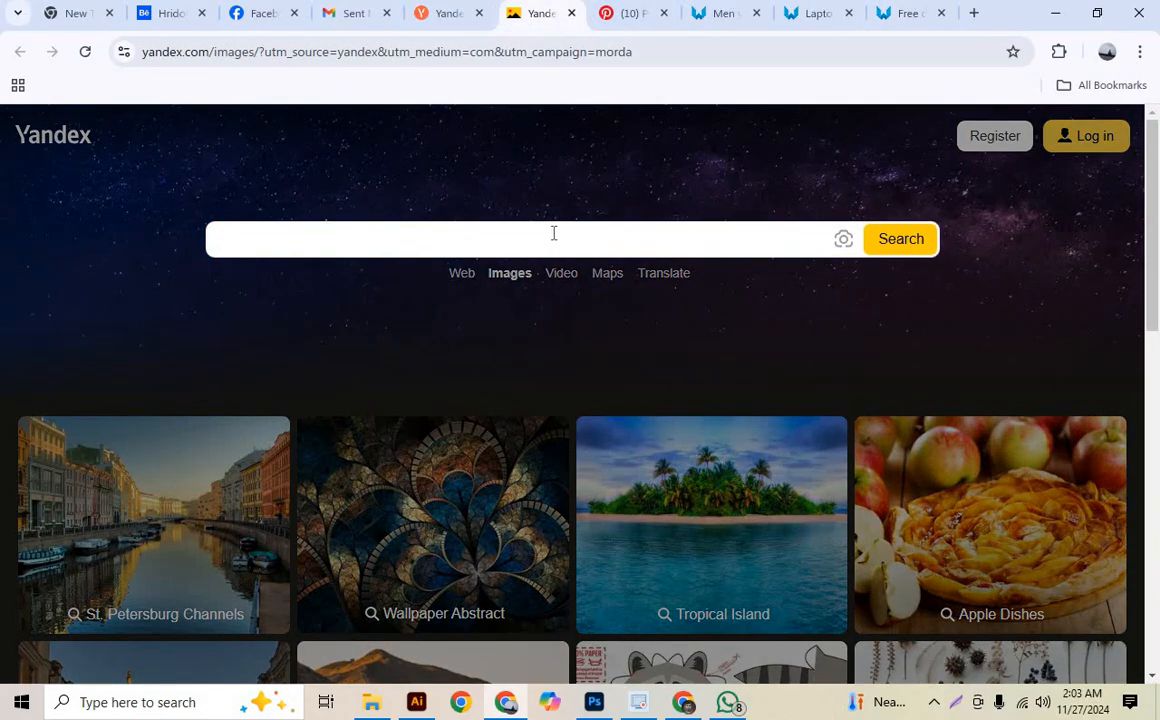
type("w")
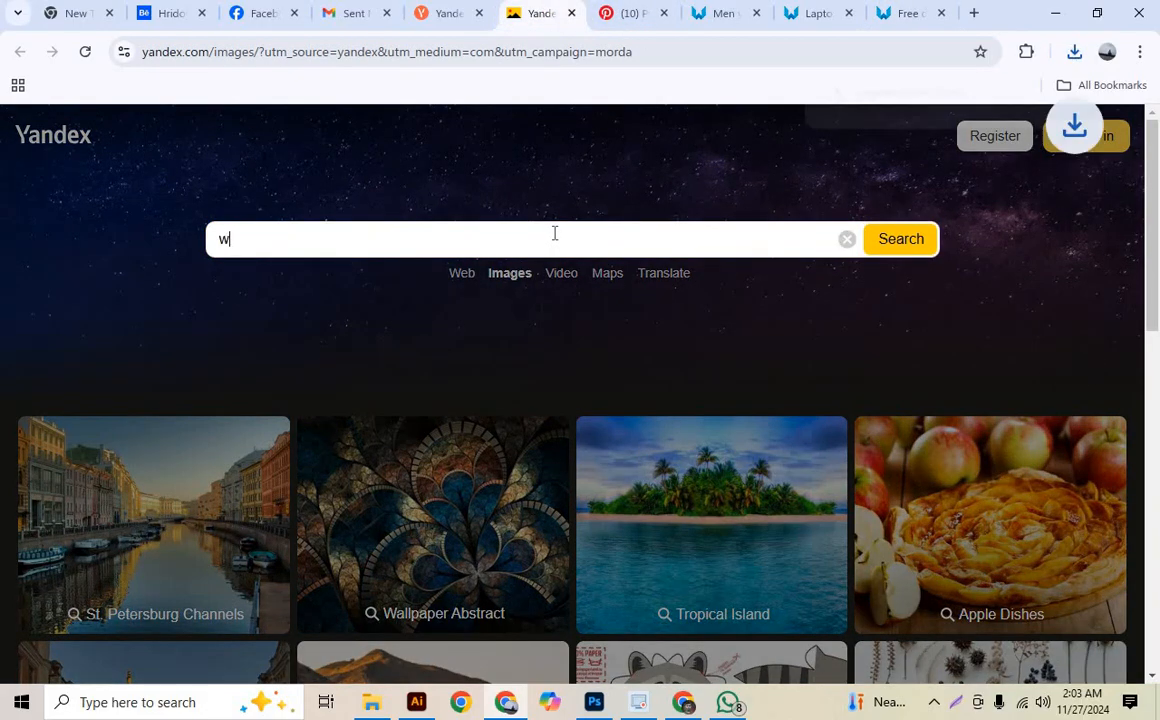
type("hite bravground")
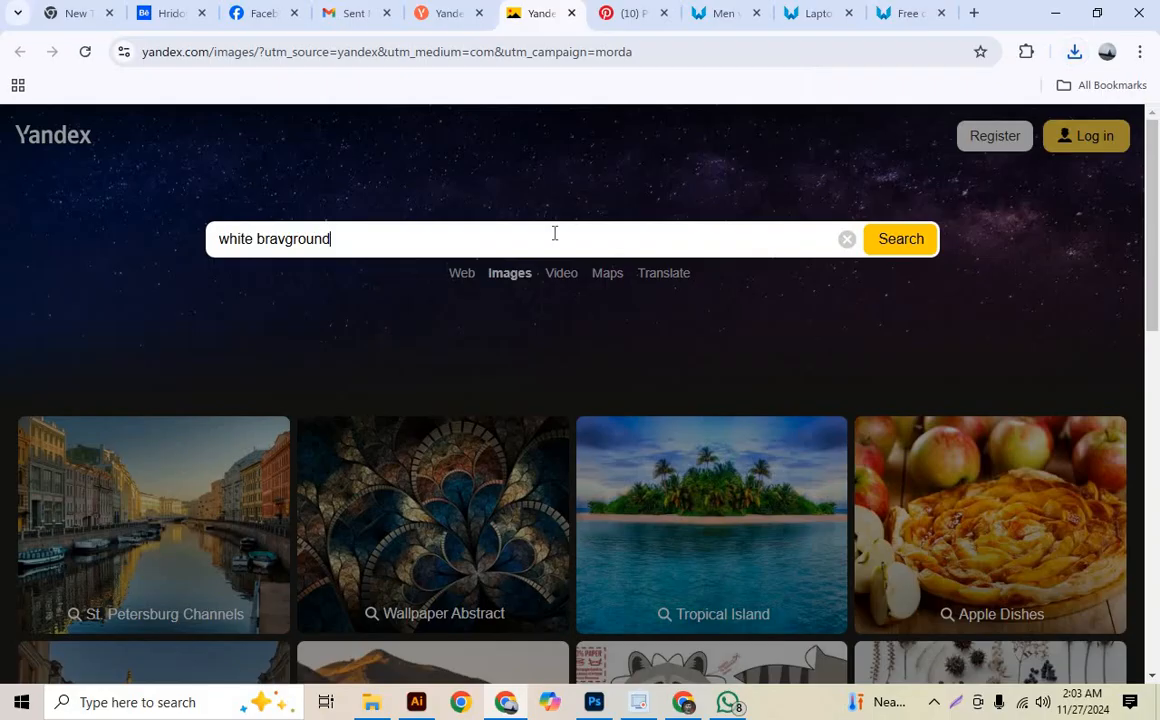
key("Return")
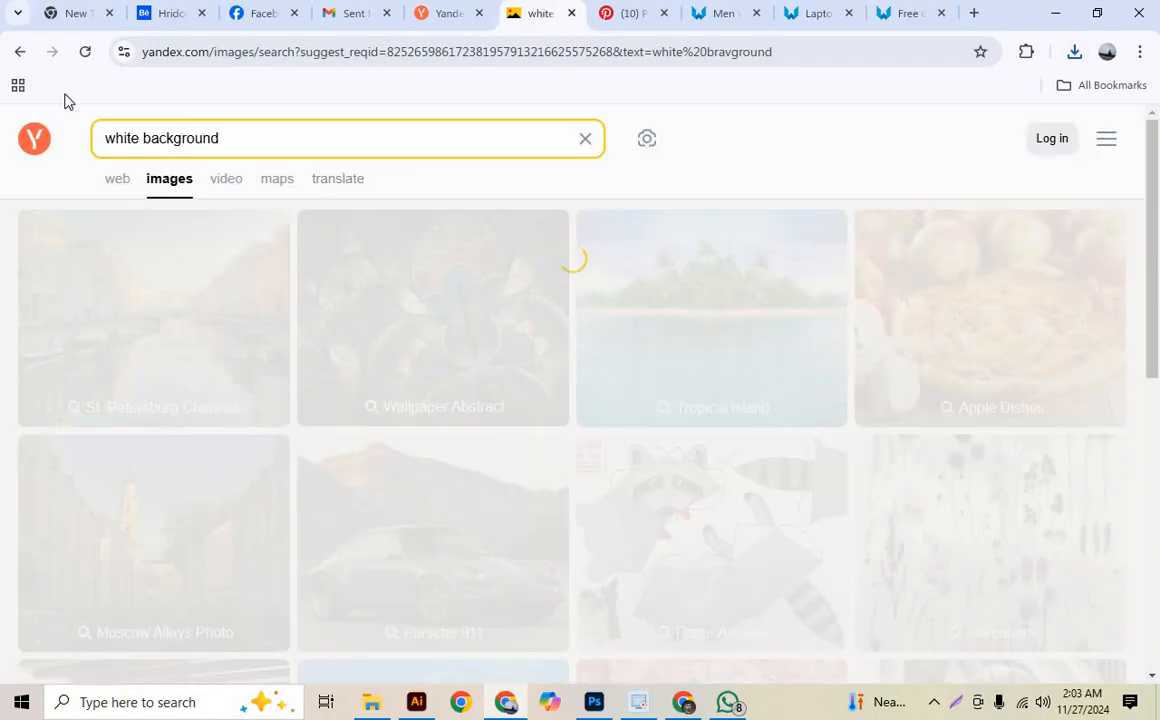
scroll(207, 168, "down", 3)
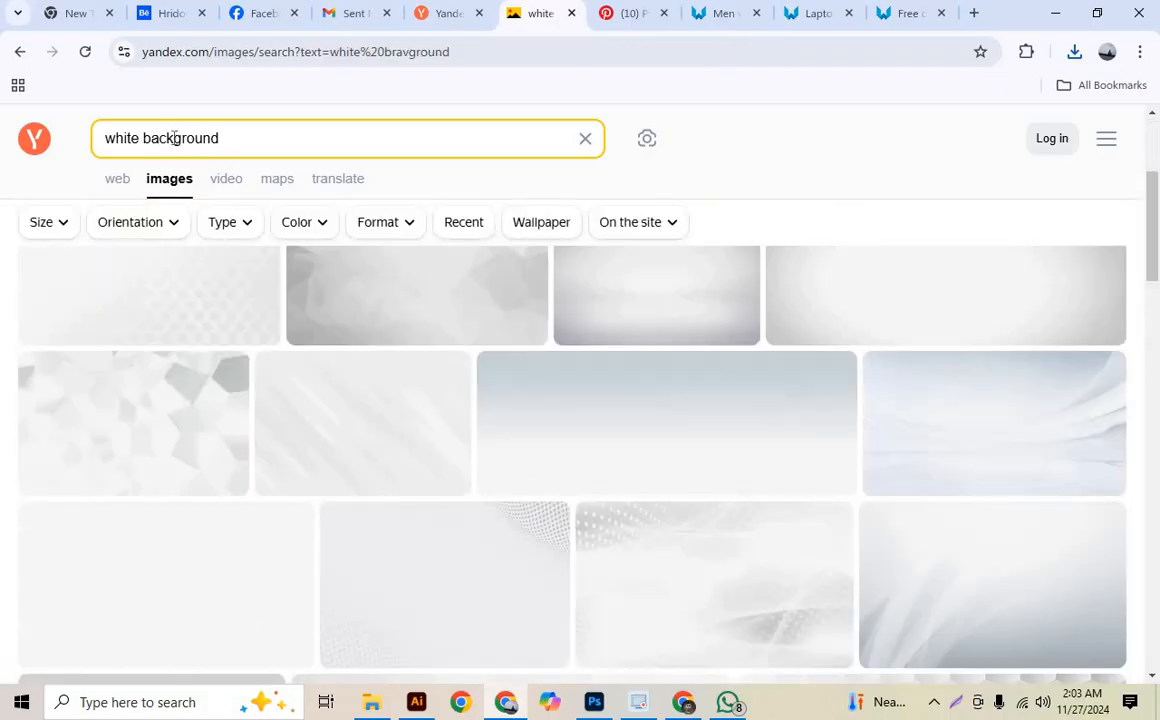
left_click(172, 138)
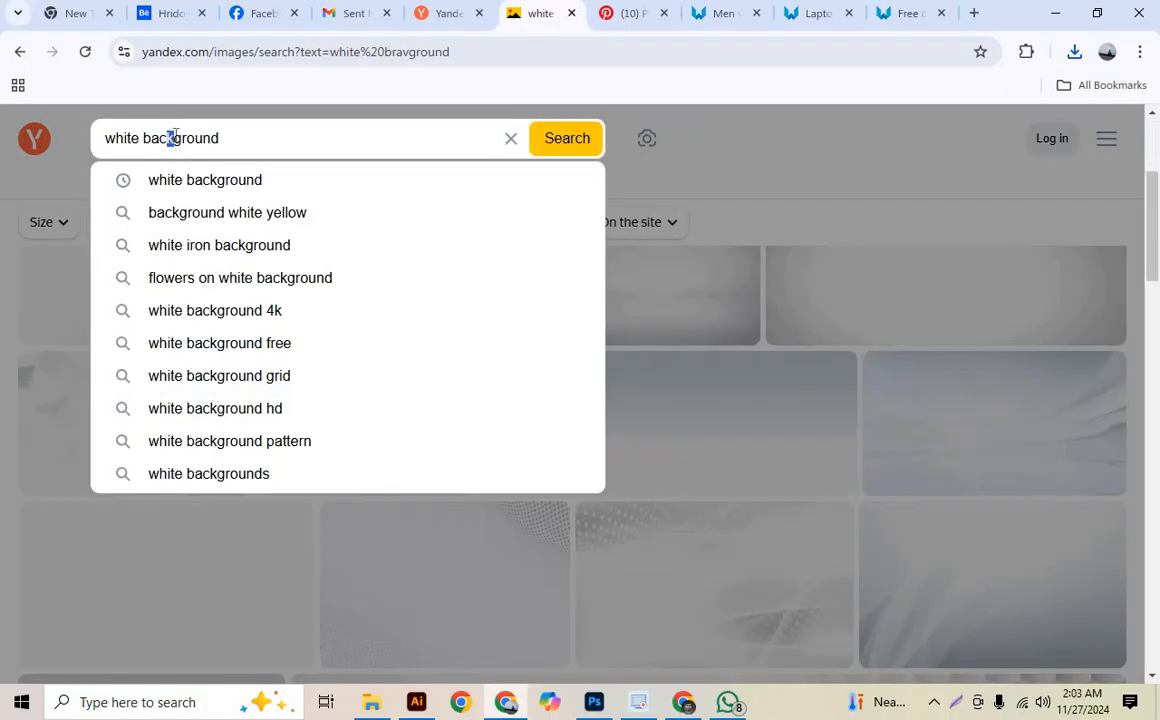
left_click(179, 184)
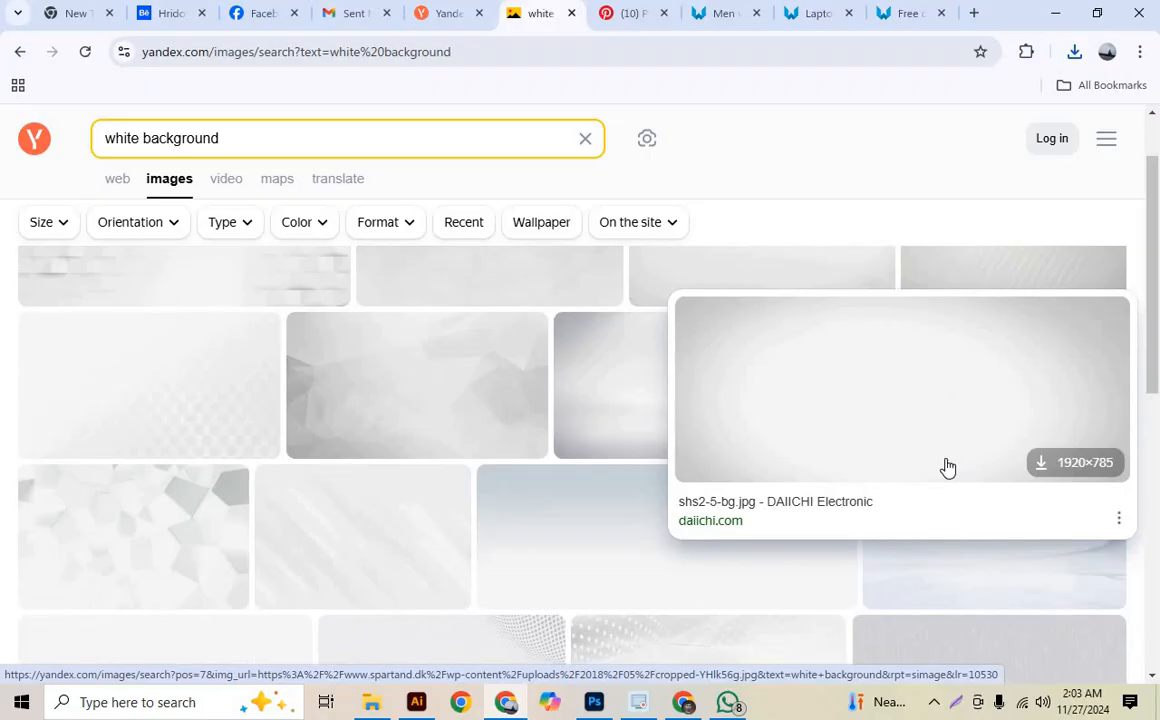
- Browse the white background results and copy the 1920×1280 image with dotted halftone waves in its corners
scroll(952, 467, "down", 4)
scroll(945, 463, "up", 3)
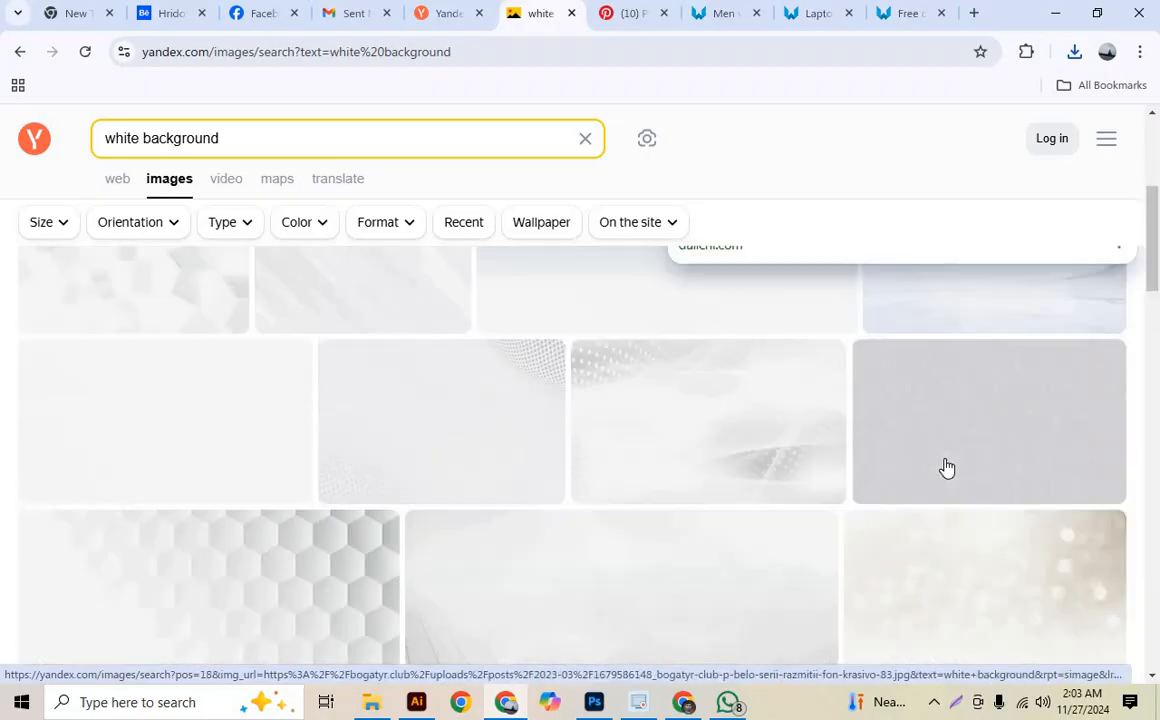
right_click(520, 549)
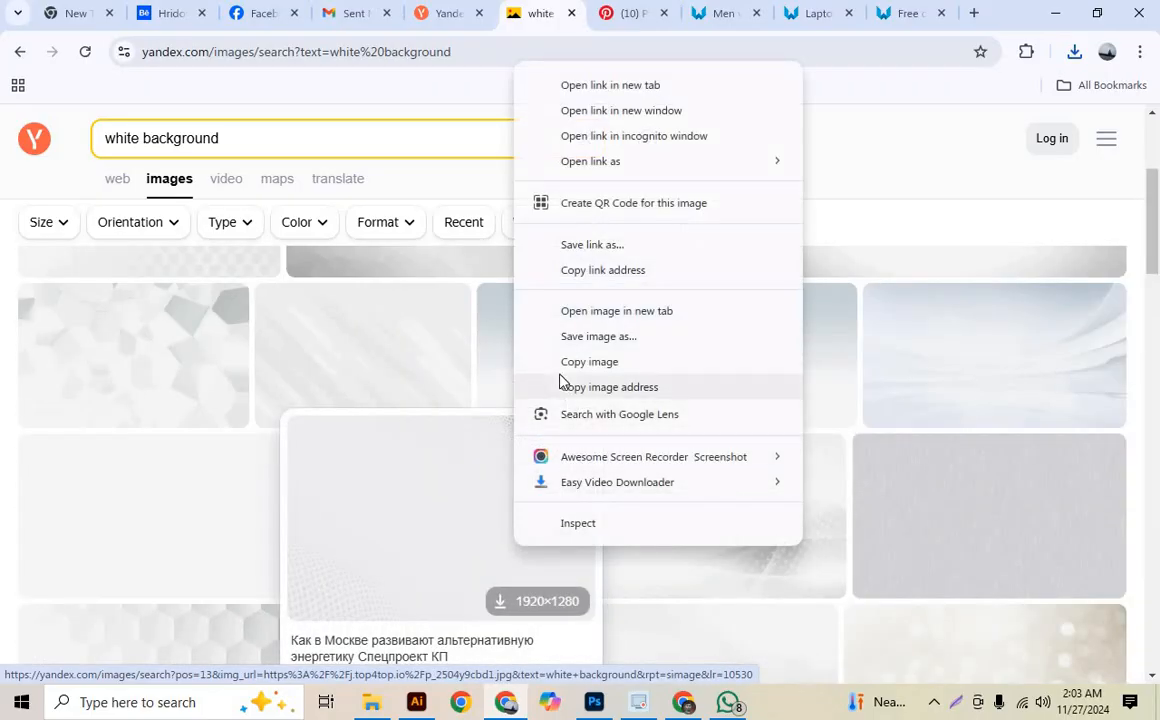
left_click(562, 362)
- In Photoshop, add a layer directly above Background, paste the halftone image into it and enlarge it to cover the whole canvas
left_click(608, 707)
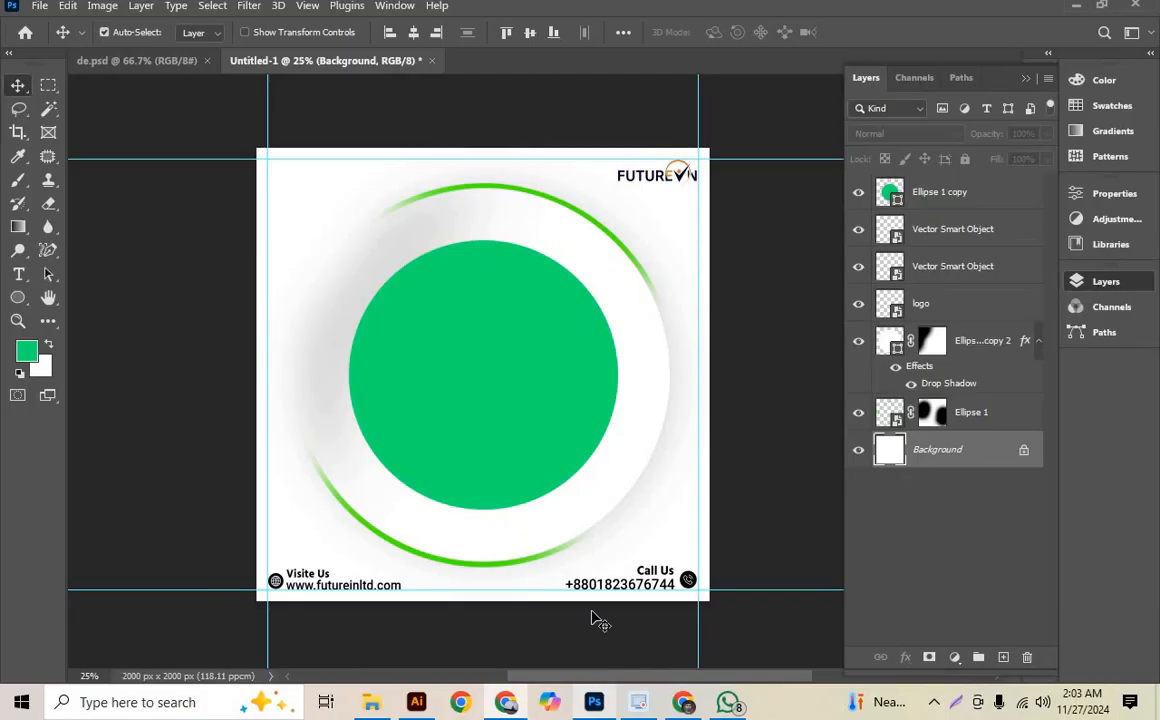
left_click(917, 462)
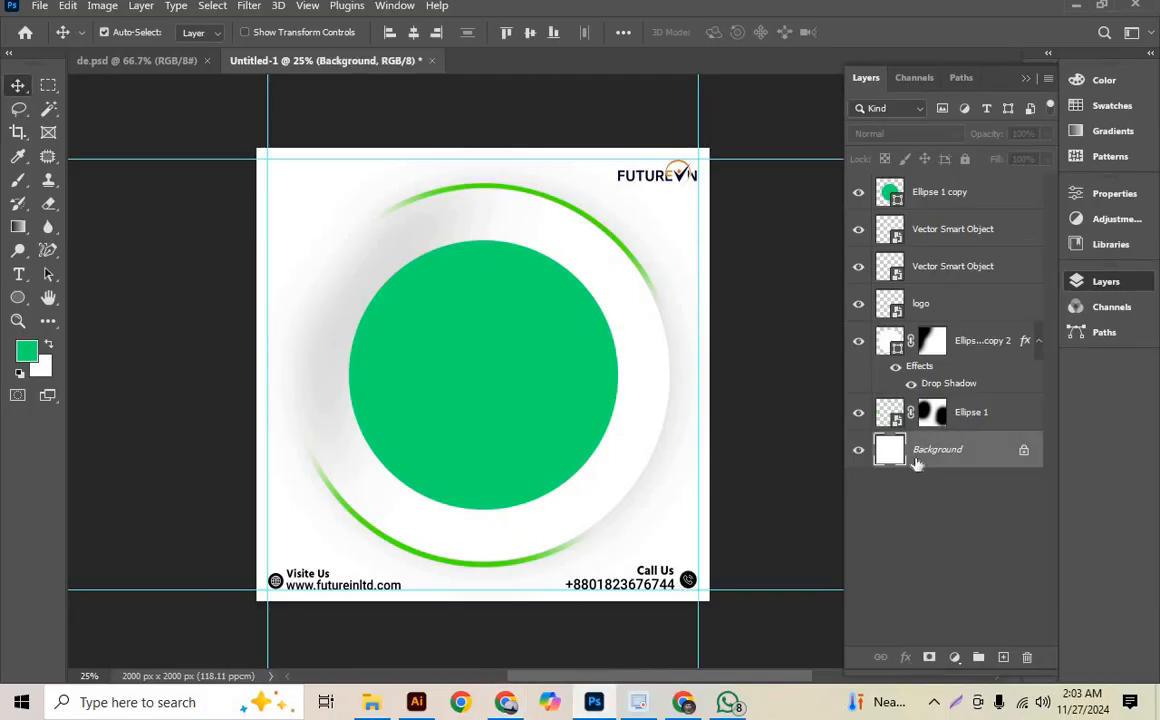
key("ctrl+shift+alt+n")
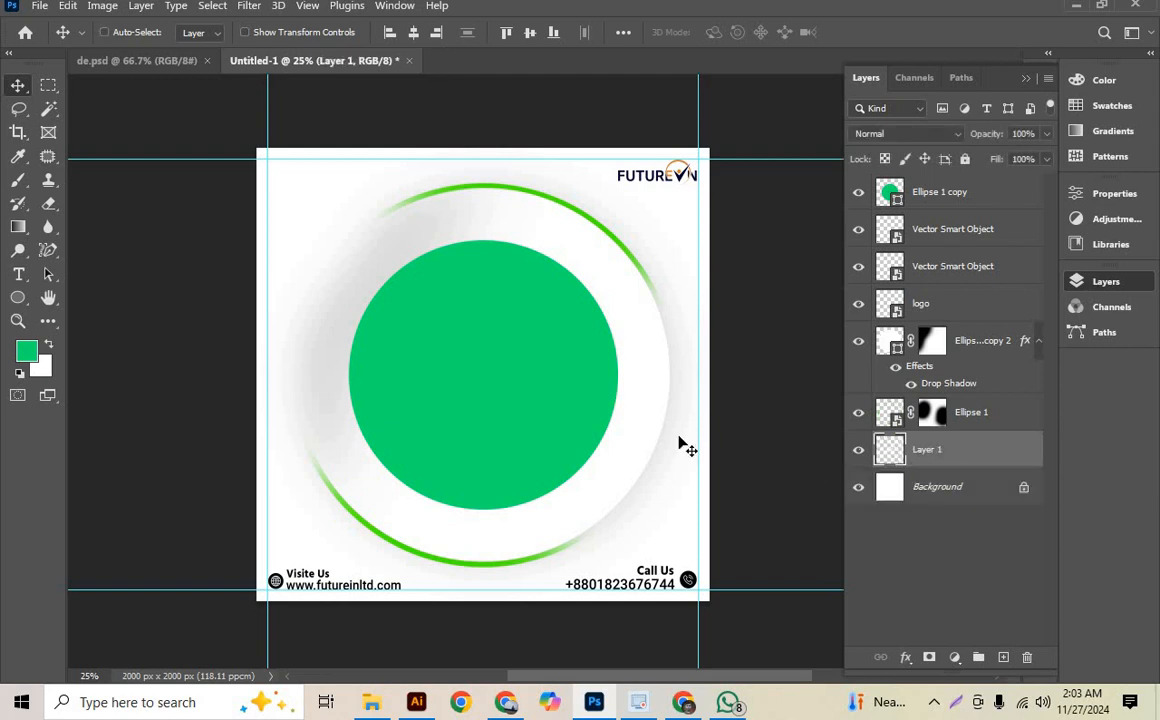
key("ctrl+t")
left_click_drag(491, 333, 486, 176)
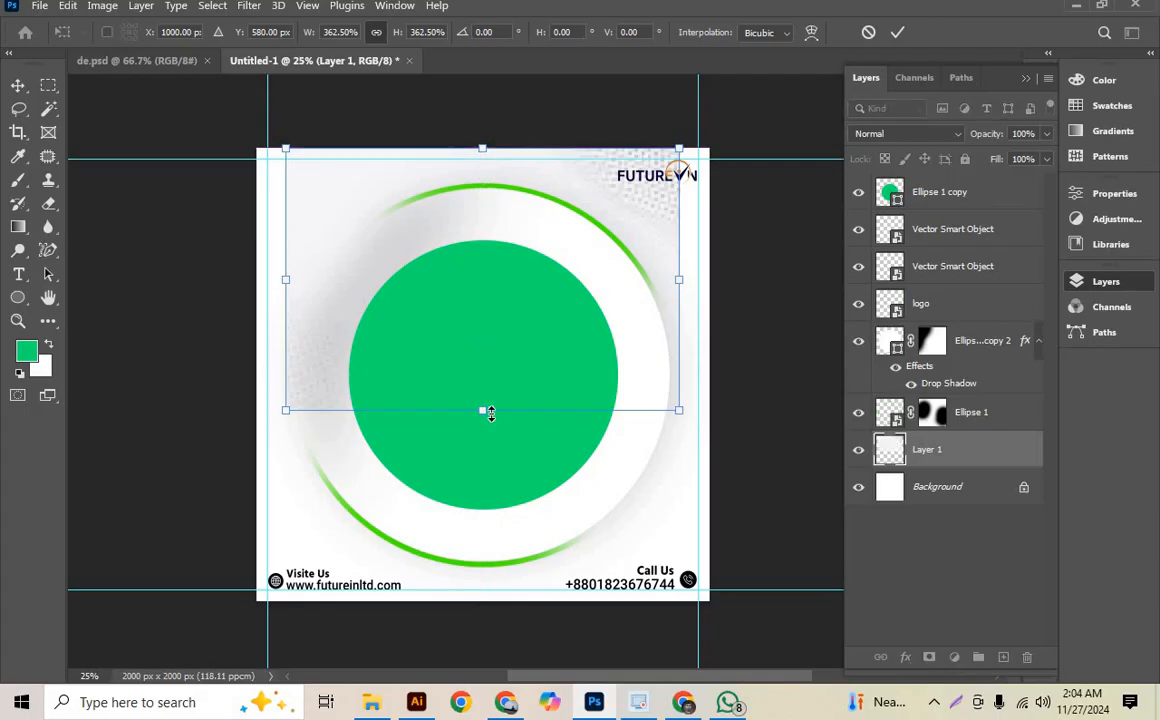
left_click_drag(483, 455, 470, 612)
left_click(896, 32)
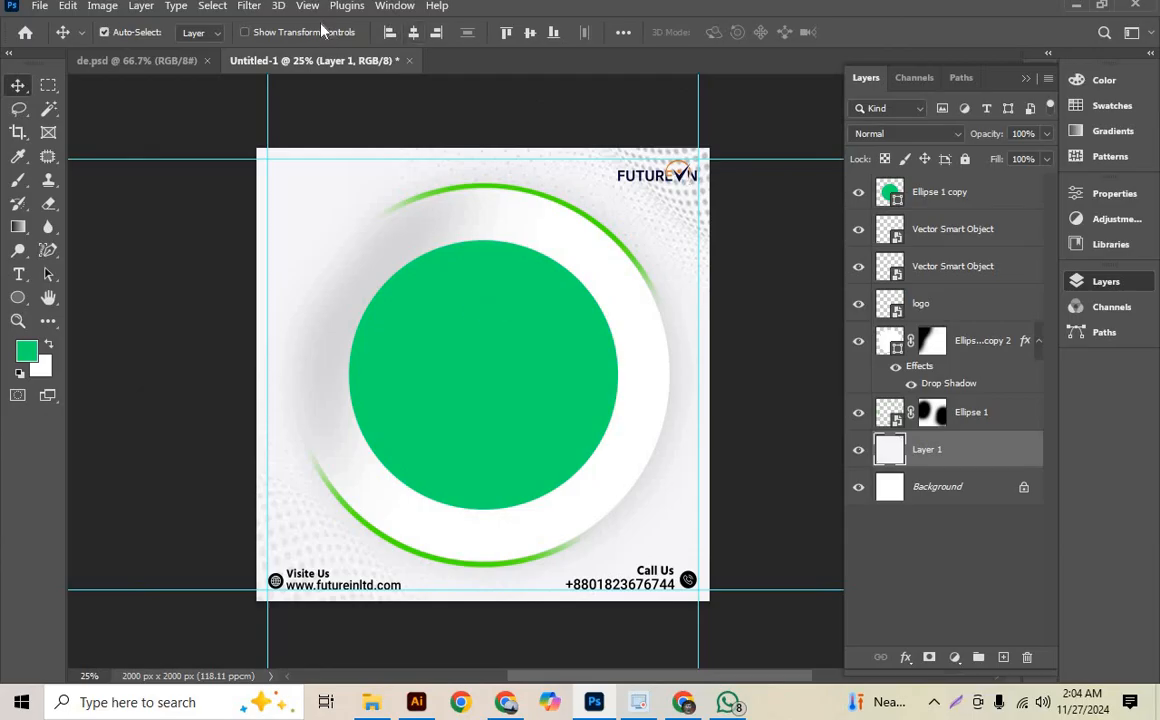
- Open the Camera Raw Filter on the halftone layer and set Shadows to -14 and Contrast to +17
left_click(250, 6)
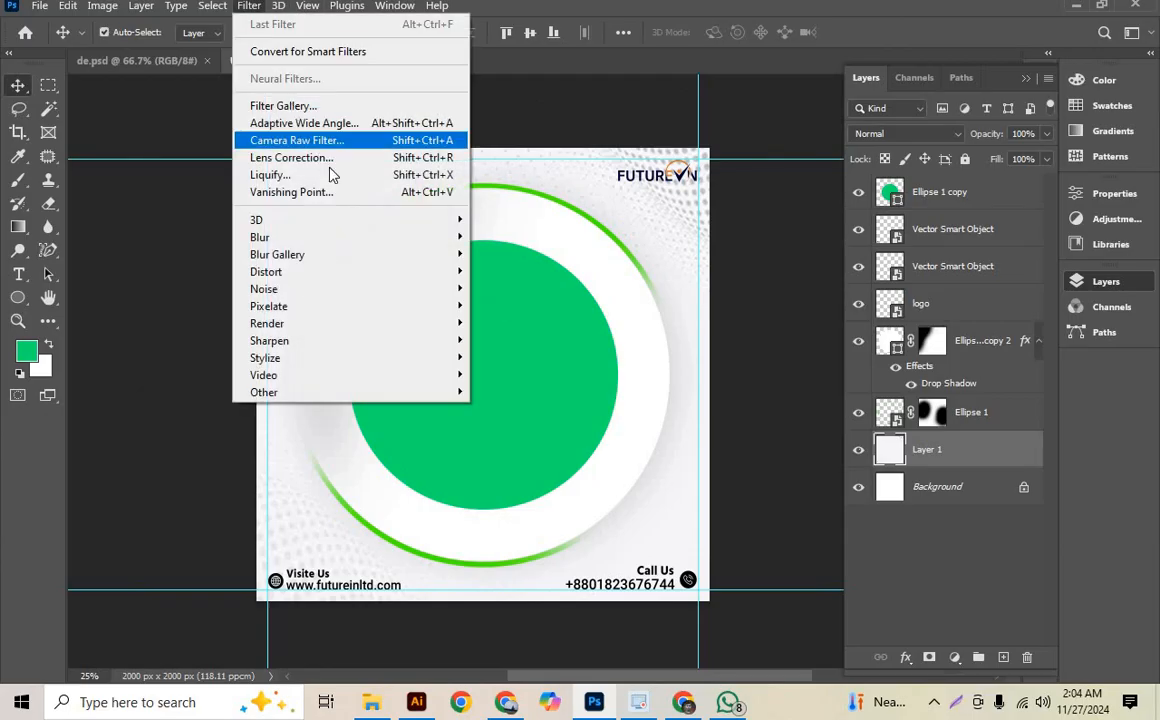
left_click(323, 141)
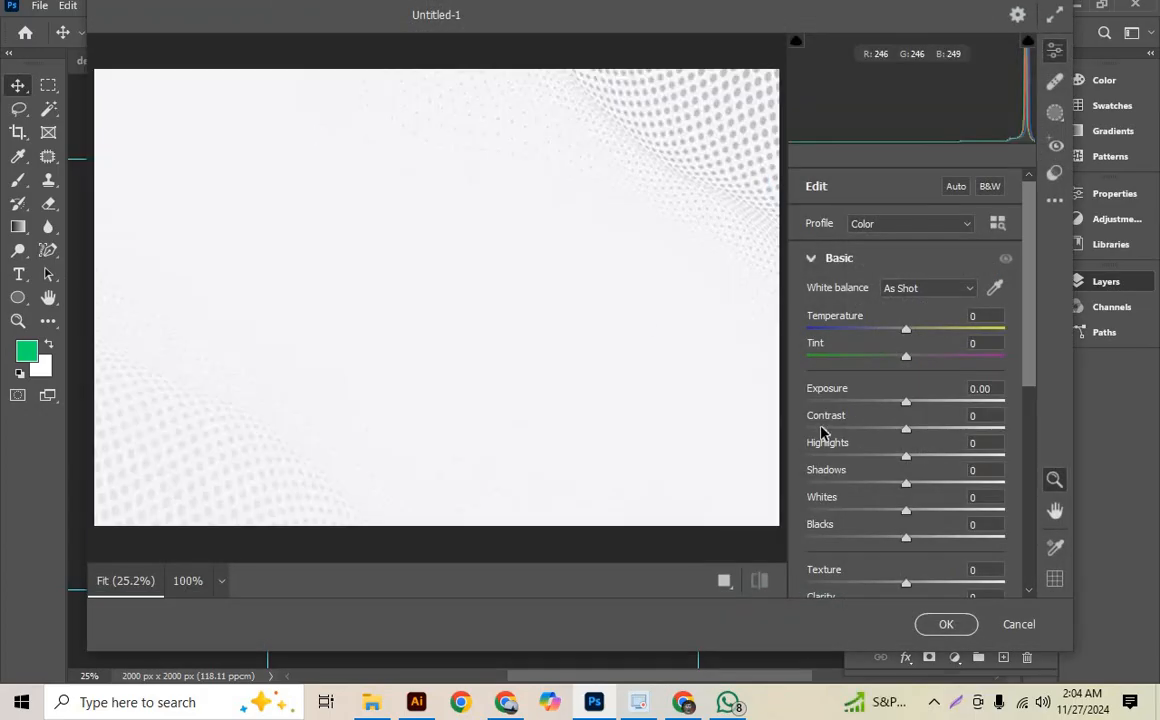
left_click_drag(906, 485, 893, 484)
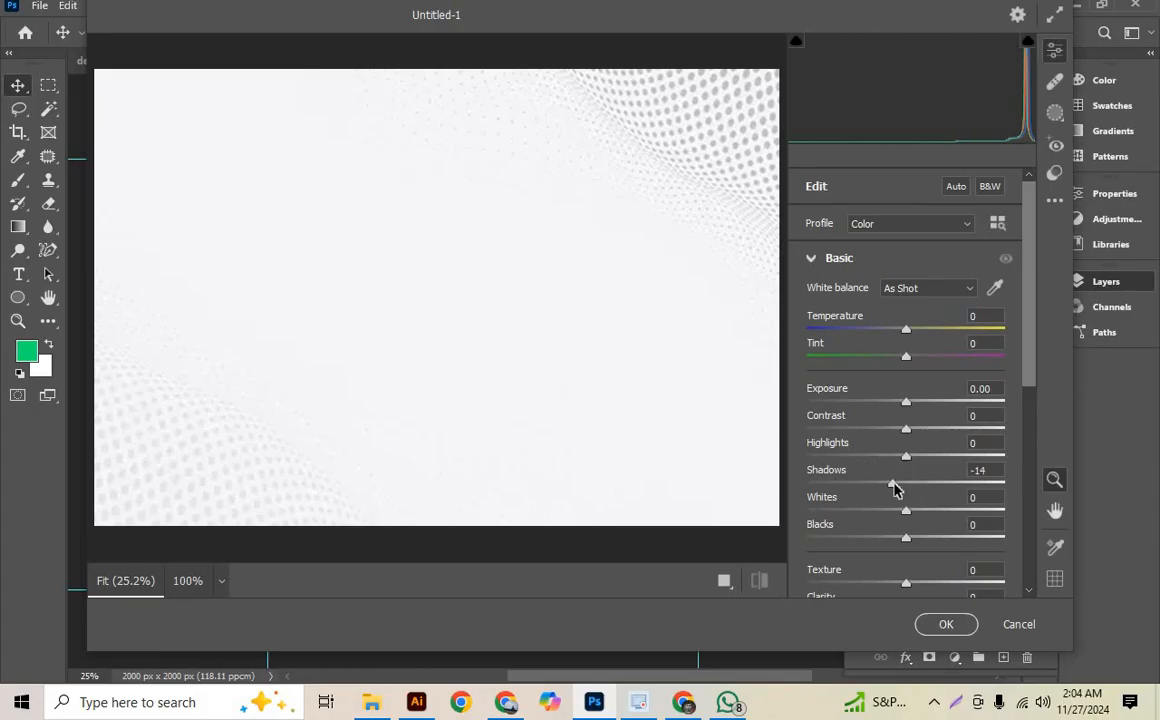
left_click_drag(918, 435, 923, 433)
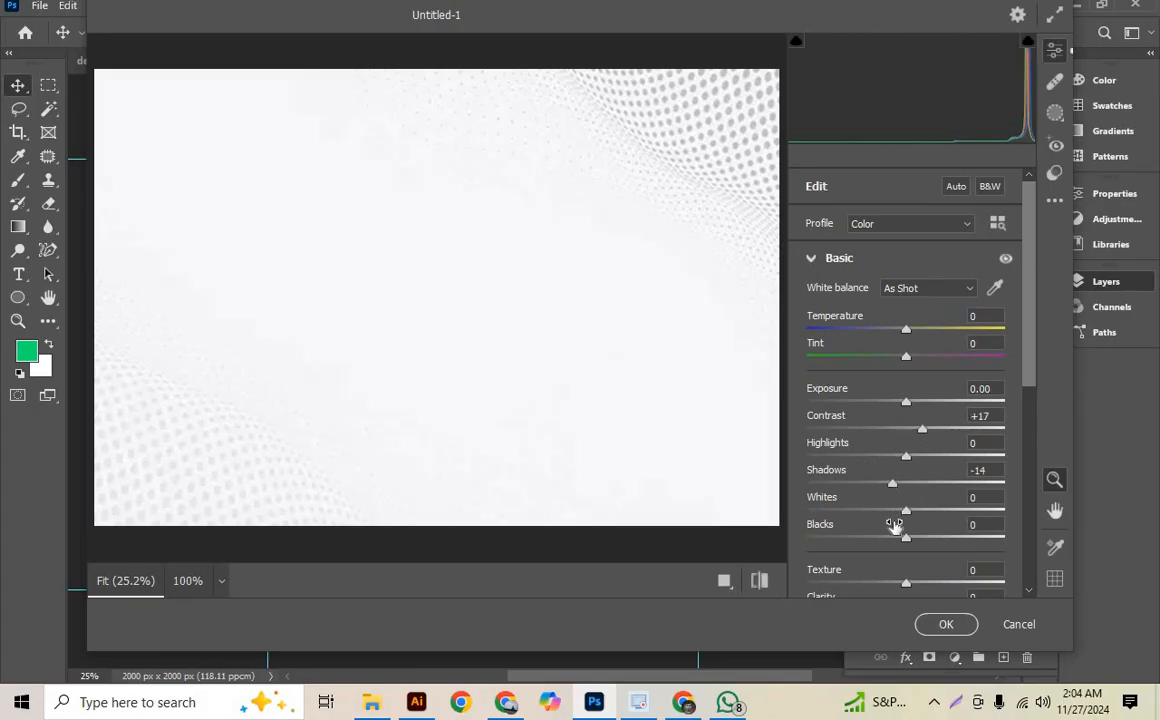
- Soften the pattern's fine detail, add Noise Reduction and Color Noise Reduction, and apply the filter
scroll(893, 526, "down", 4)
left_click_drag(906, 257, 894, 257)
left_click(868, 463)
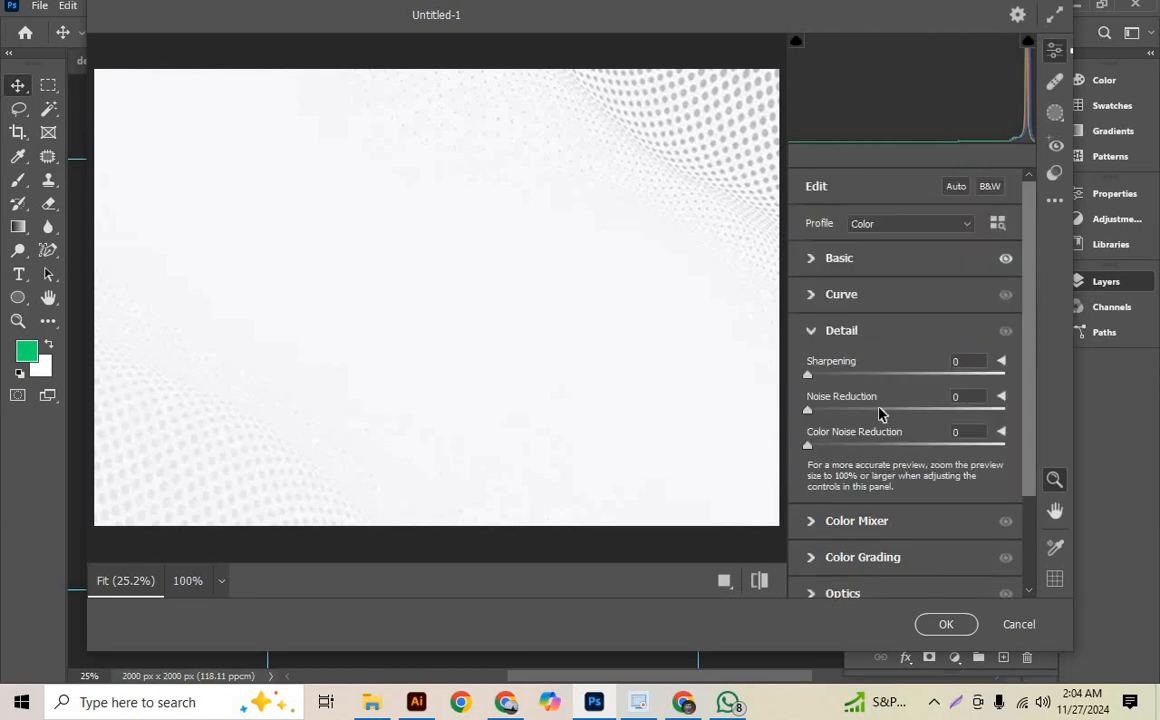
left_click(879, 411)
left_click(883, 445)
left_click(945, 624)
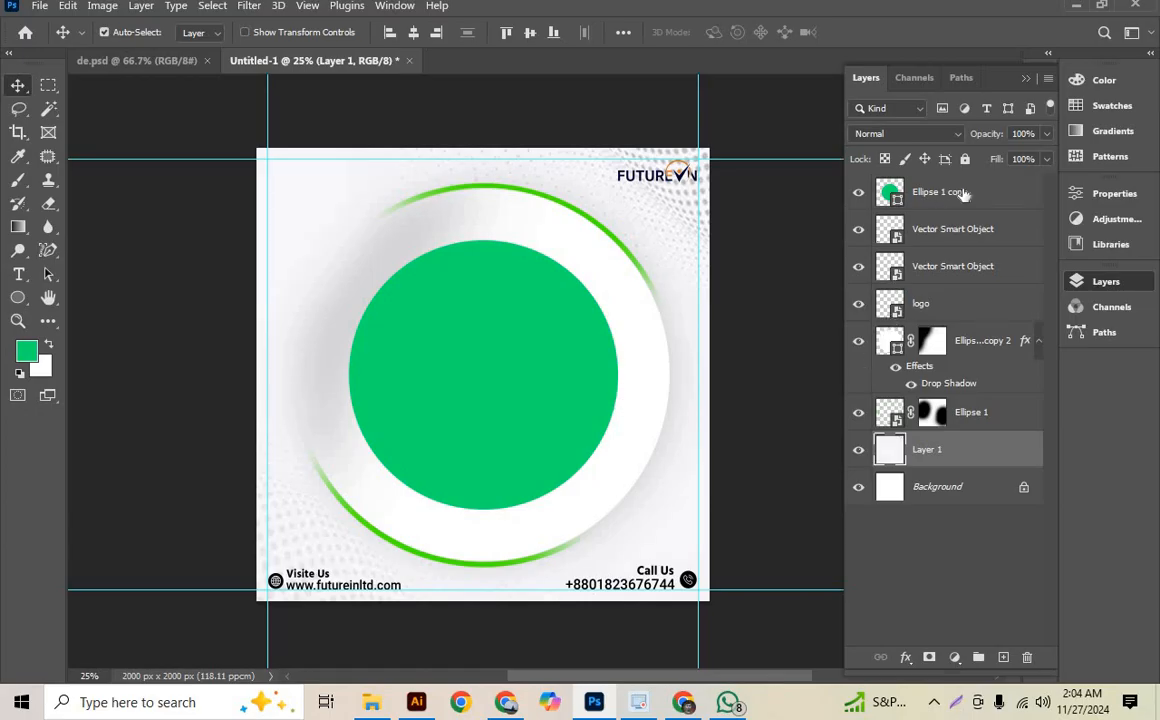
- Lower the opacity of the halftone background layer so the dots become very faint, and check the canvas
left_click(1046, 136)
left_click_drag(1006, 160, 979, 153)
left_click(817, 230)
scroll(599, 504, "down", 4)
scroll(447, 580, "up", 7)
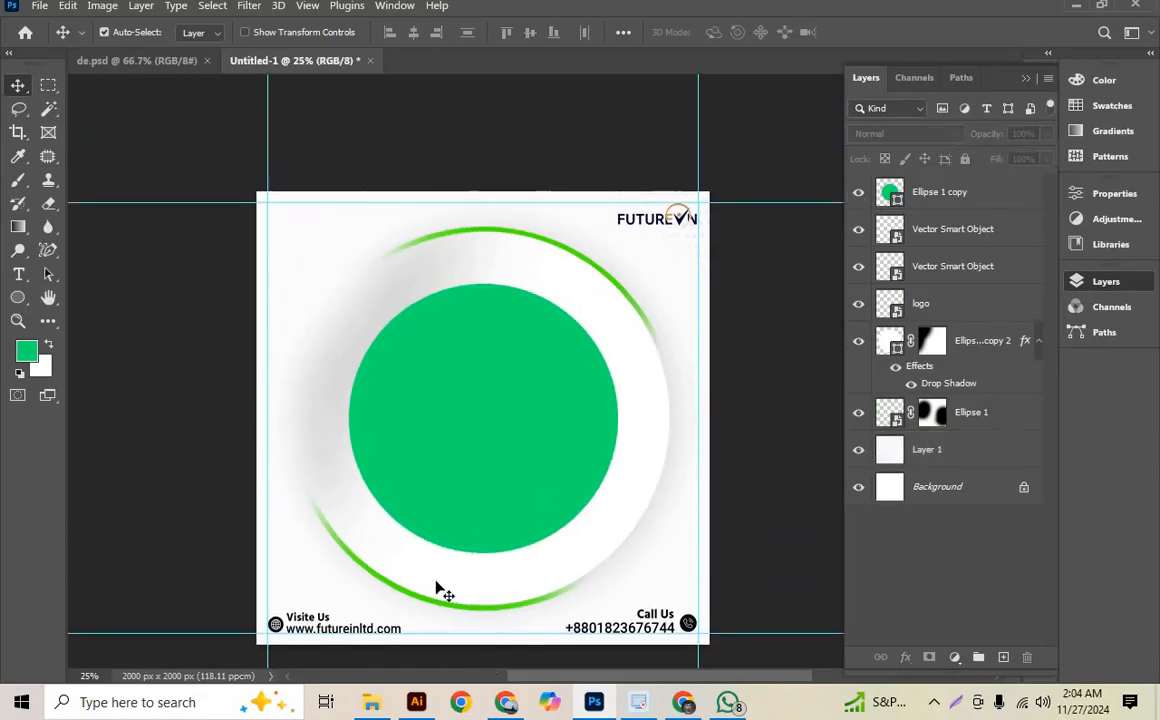
scroll(447, 583, "down", 2)
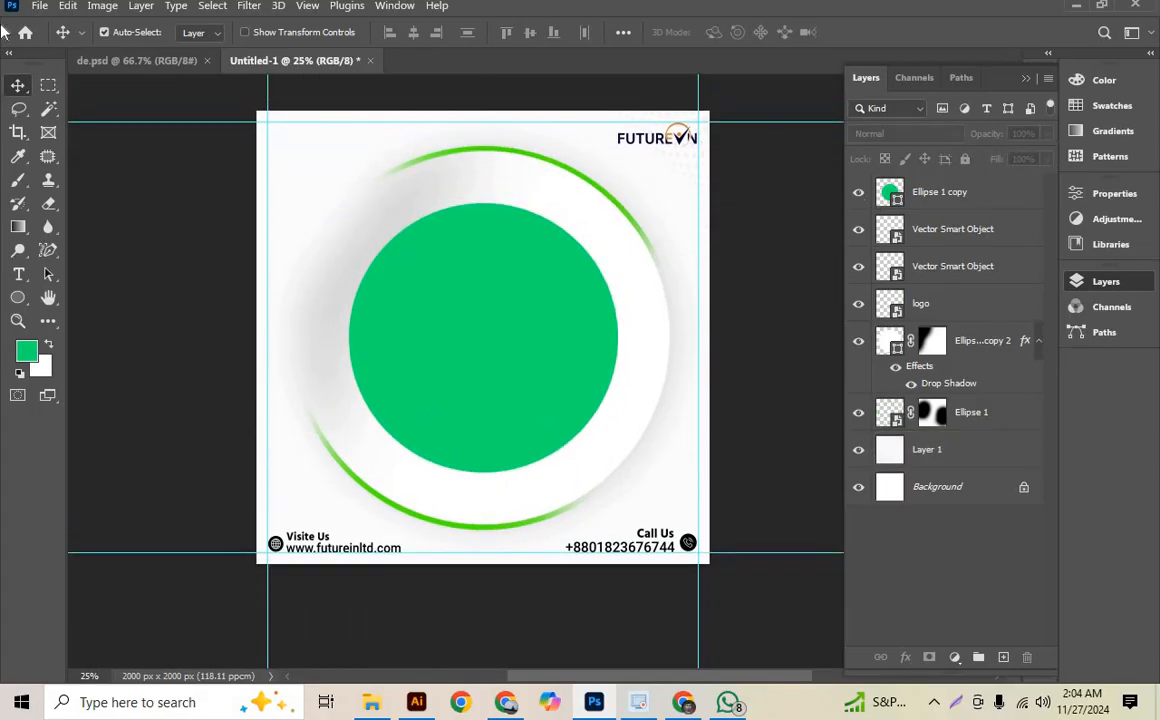
- Place the downloaded PNG of the man with a laptop from the Downloads folder as an embedded object
left_click(40, 6)
left_click(124, 347)
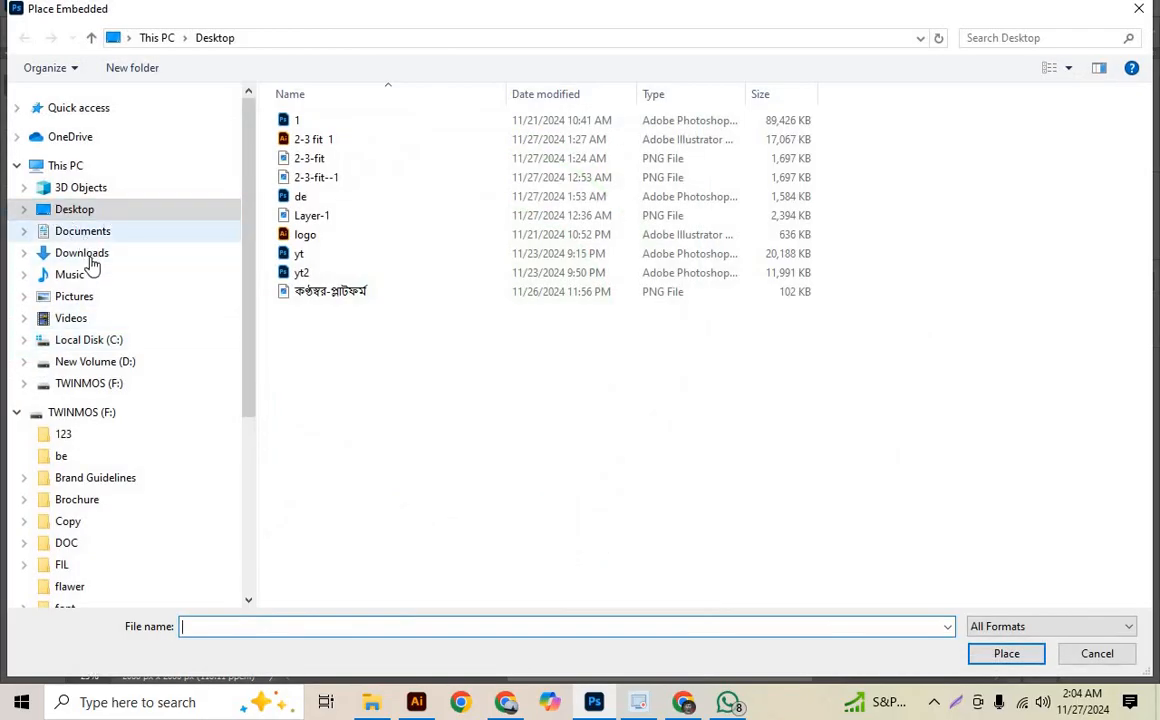
left_click(84, 256)
double_click(331, 155)
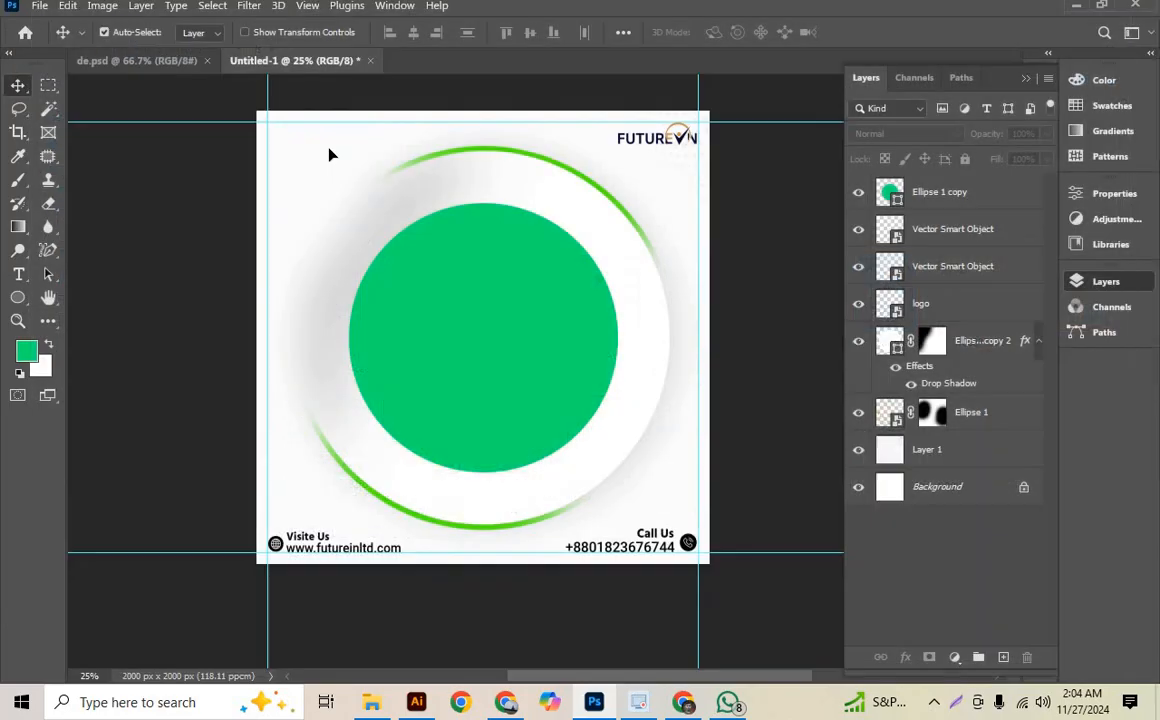
- Scale the placed man to 47.65% and position him over the green circle with the cut-off waist at the circle's lower edge
left_click_drag(483, 139, 484, 223)
left_click_drag(445, 288, 493, 221)
left_click_drag(532, 154, 533, 169)
left_click_drag(512, 262, 509, 272)
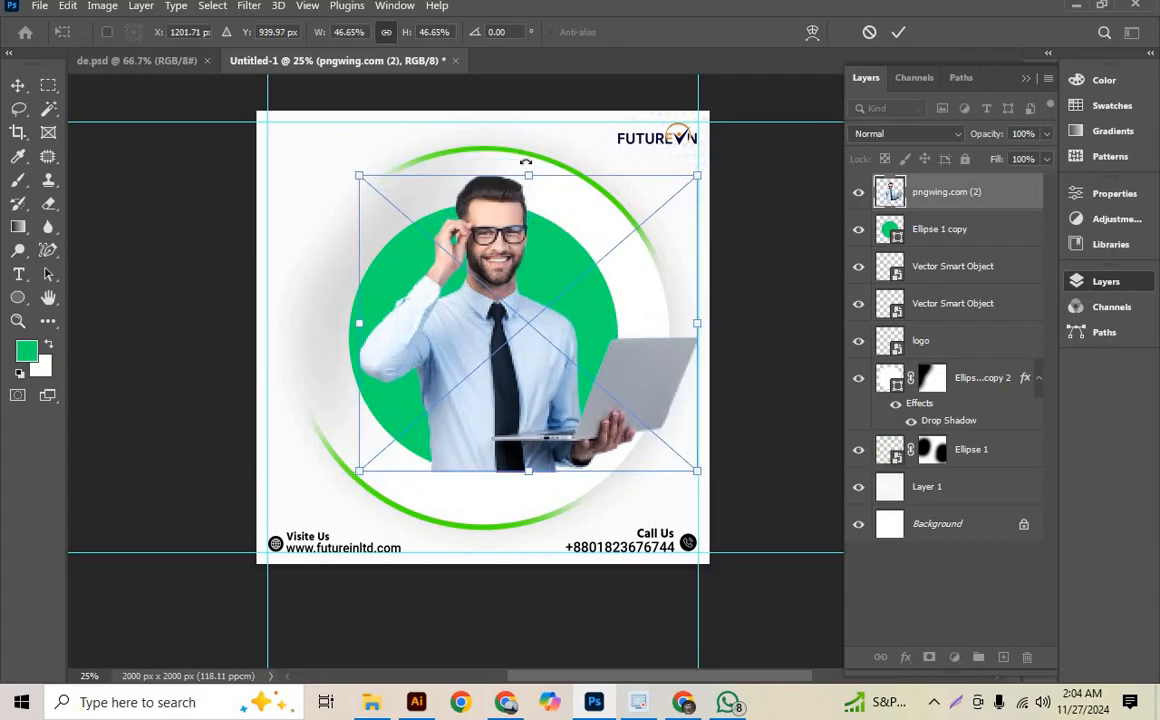
left_click_drag(529, 174, 529, 170)
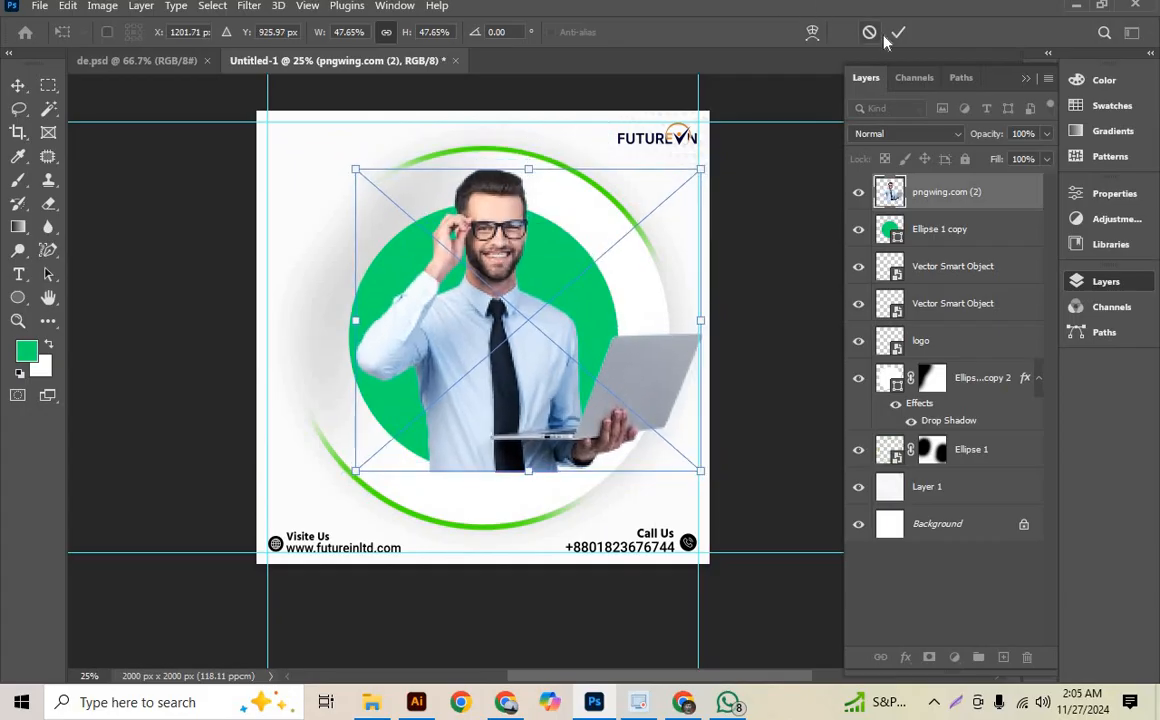
- Select everything outside the green circle, rasterize the man's layer and try painting green over that area with the 1200 px brush
left_click(891, 229, "ctrl")
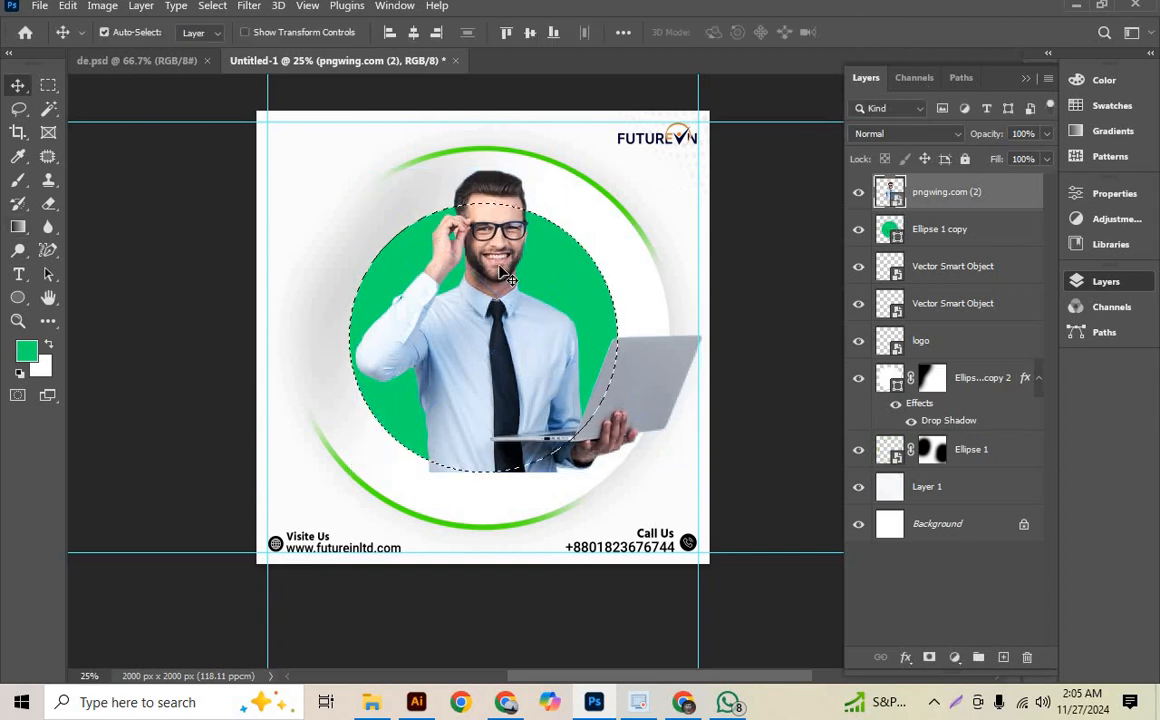
key("ctrl+shift+i")
left_click(20, 183)
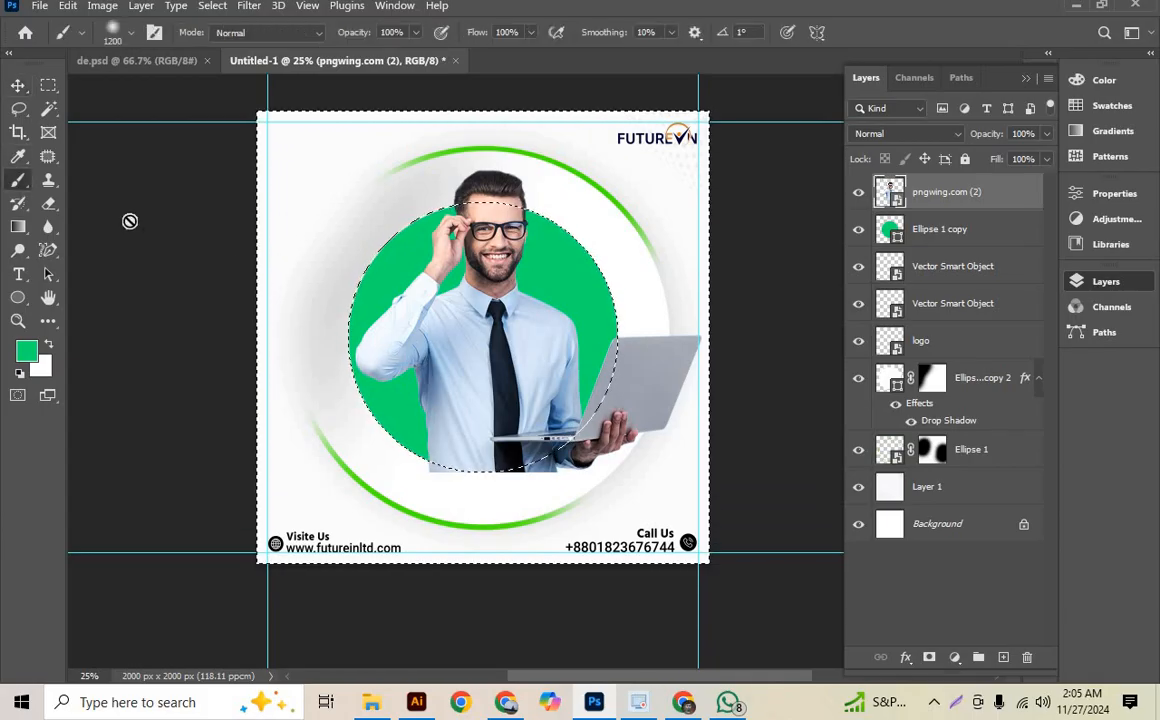
left_click(478, 383)
left_click(505, 267)
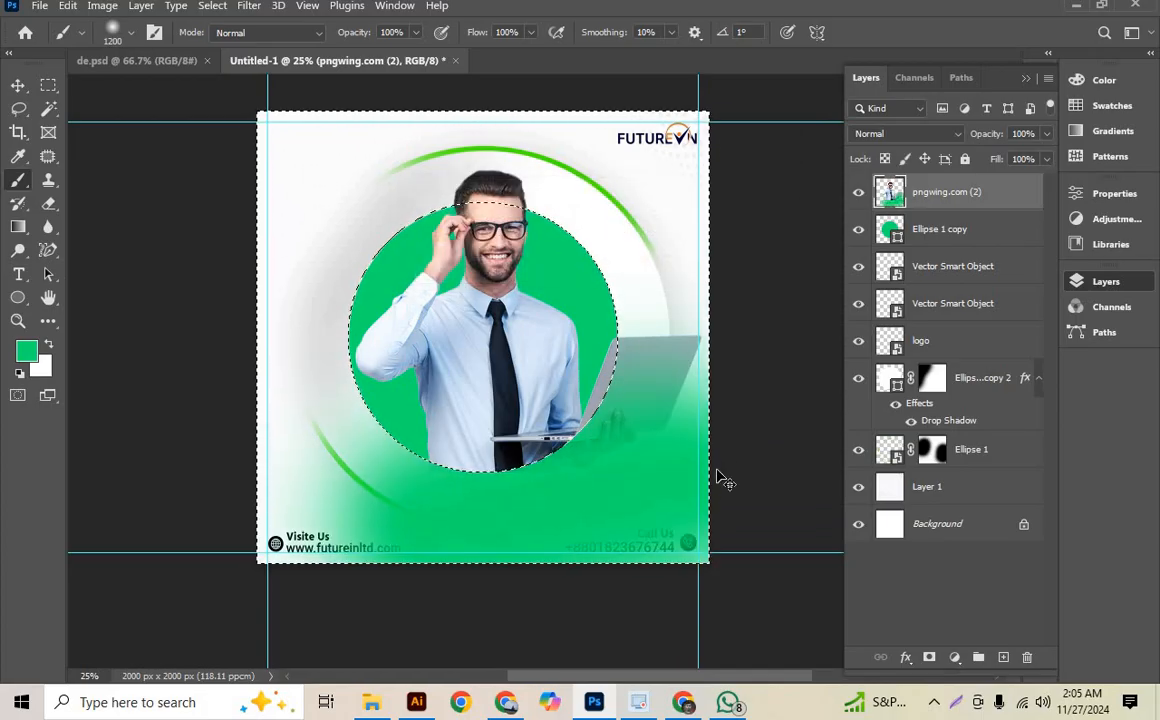
- Erase the lower part of the man's shirt that sticks out below the green circle, and deselect
left_click(48, 203)
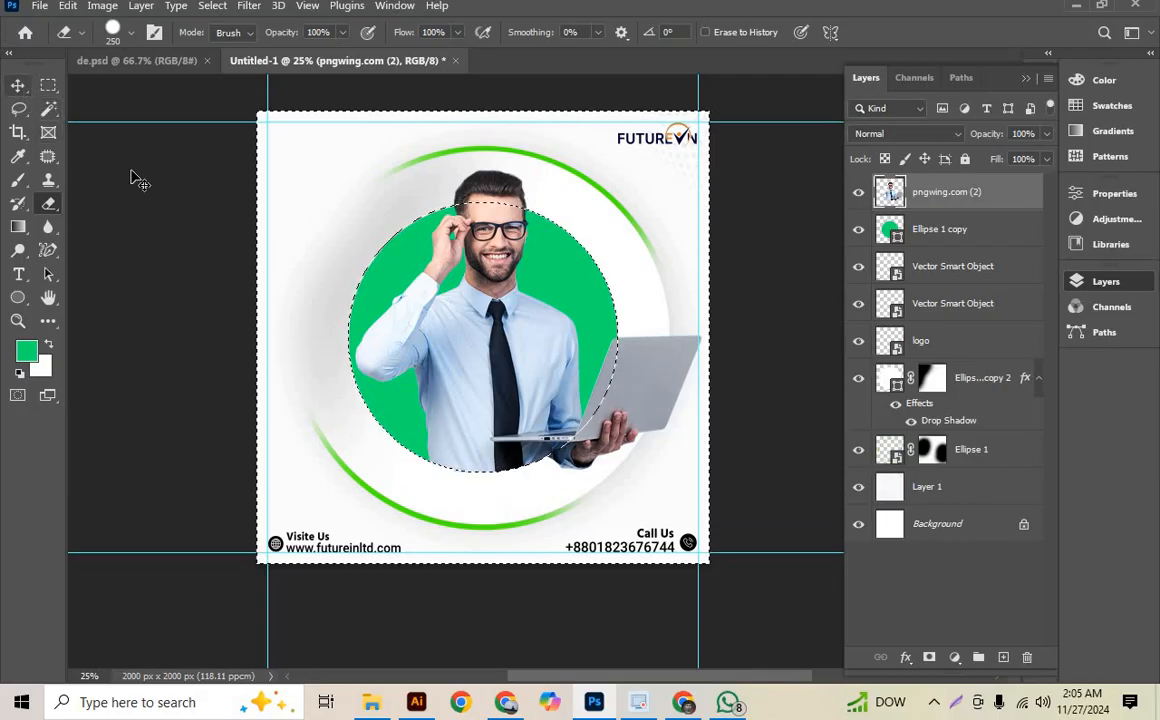
left_click(18, 85)
left_click(228, 250)
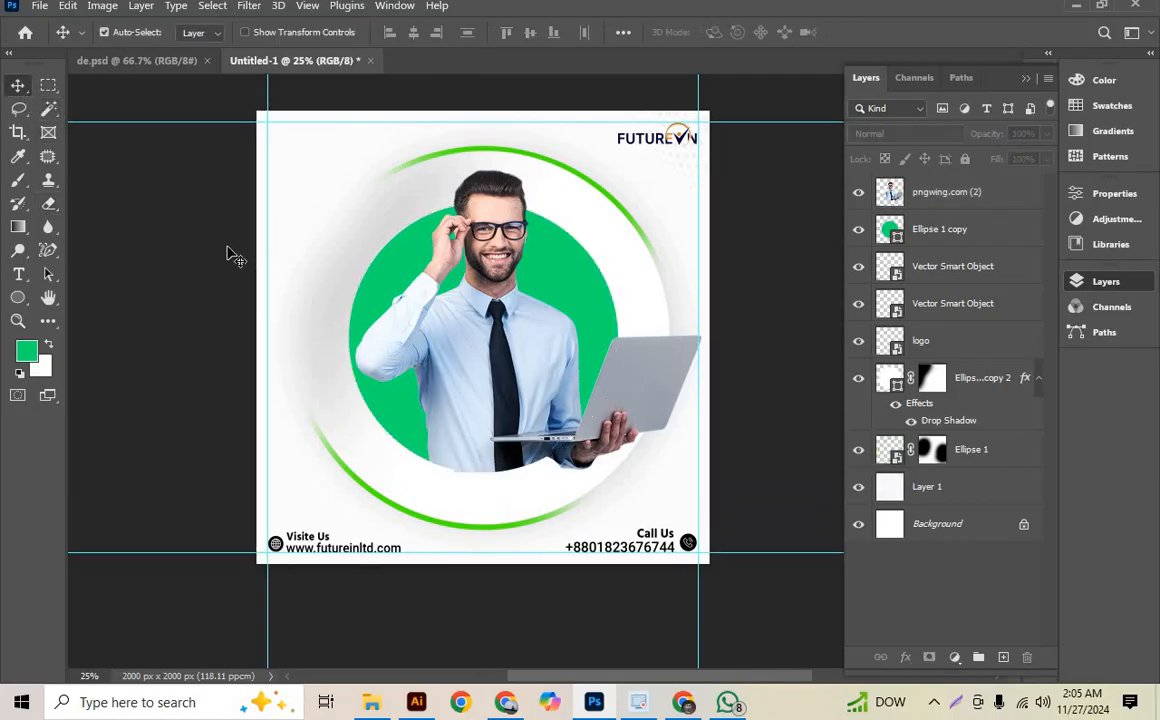
- Inspect the erased edge along the bottom of the green circle and delete the man's layer
key("ctrl+minus")
key("ctrl+minus")
key("ctrl+plus")
key("ctrl+plus")
key("ctrl+plus")
key("ctrl+plus")
key("ctrl+plus")
scroll(228, 300, "down", 3)
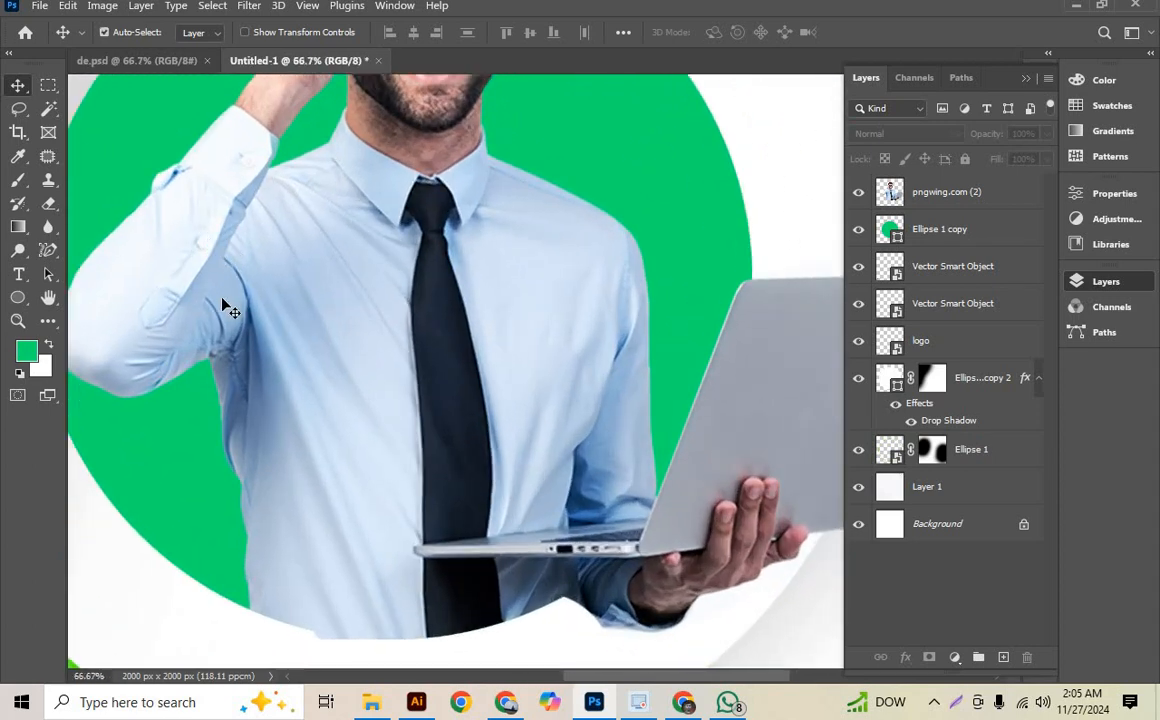
scroll(298, 445, "down", 2)
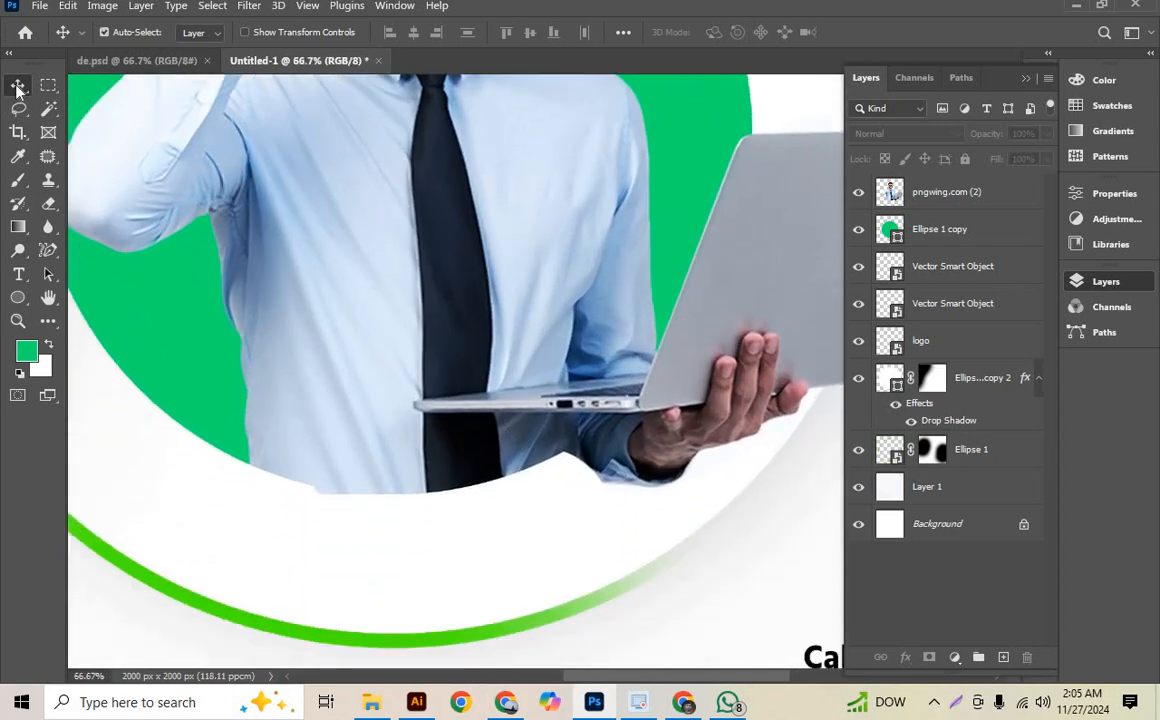
left_click(365, 248)
key("Delete")
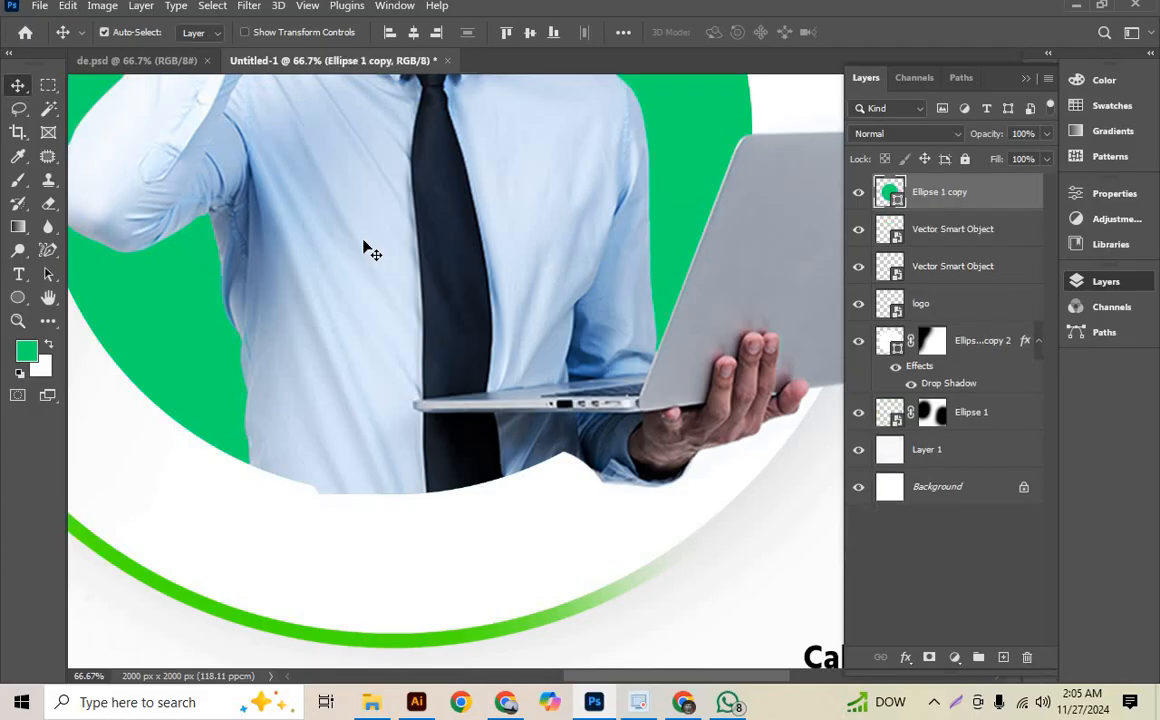
key("ctrl+minus")
key("ctrl+minus")
key("ctrl+minus")
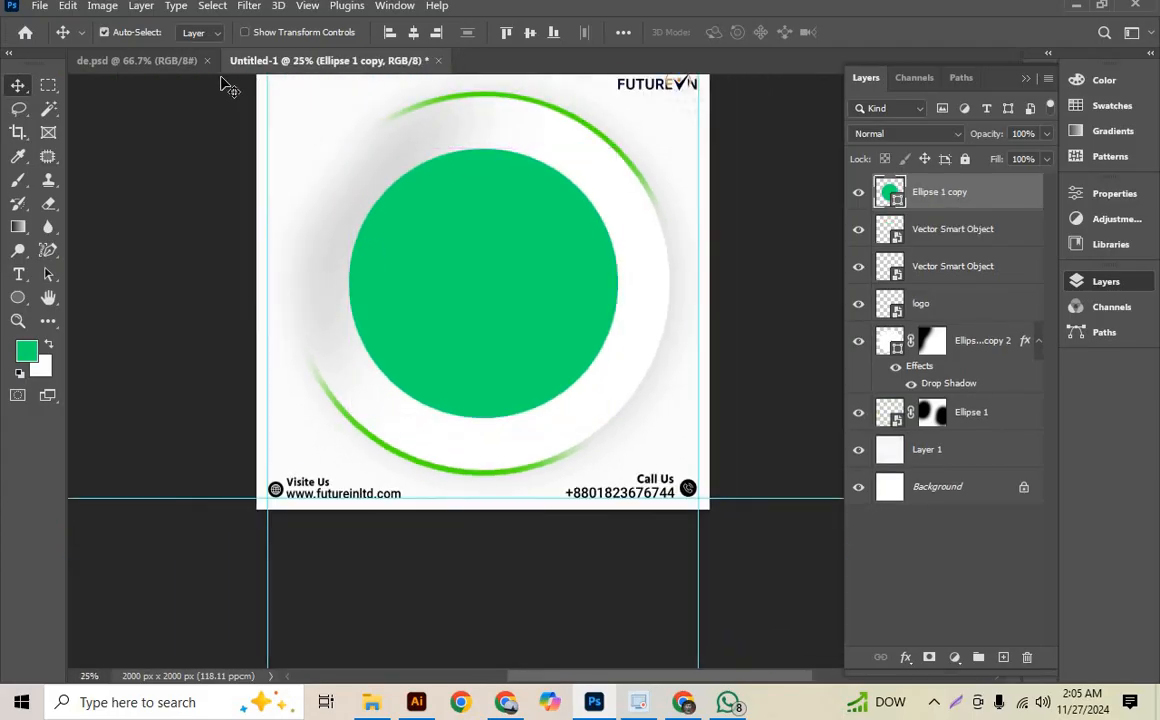
- Check the reference design in de.psd and place the laptop-man PNG again as an embedded object in Untitled-1
left_click(160, 60)
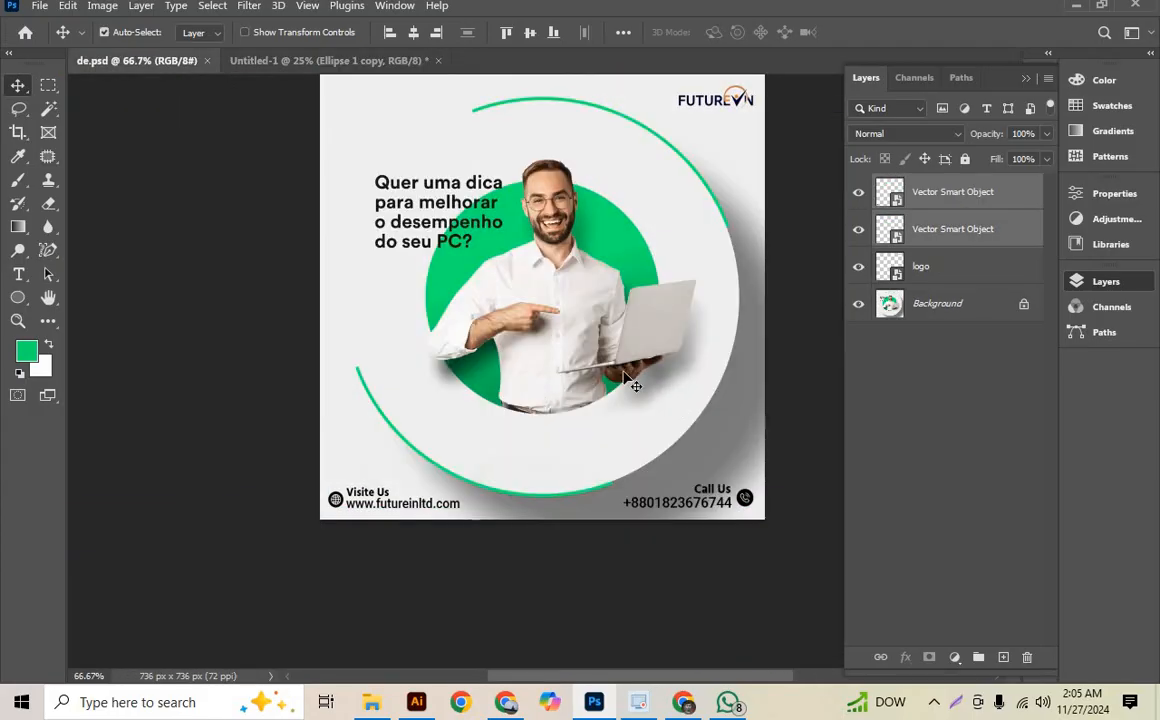
left_click(300, 60)
scroll(432, 251, "up", 2)
left_click(40, 6)
left_click(130, 344)
double_click(319, 163)
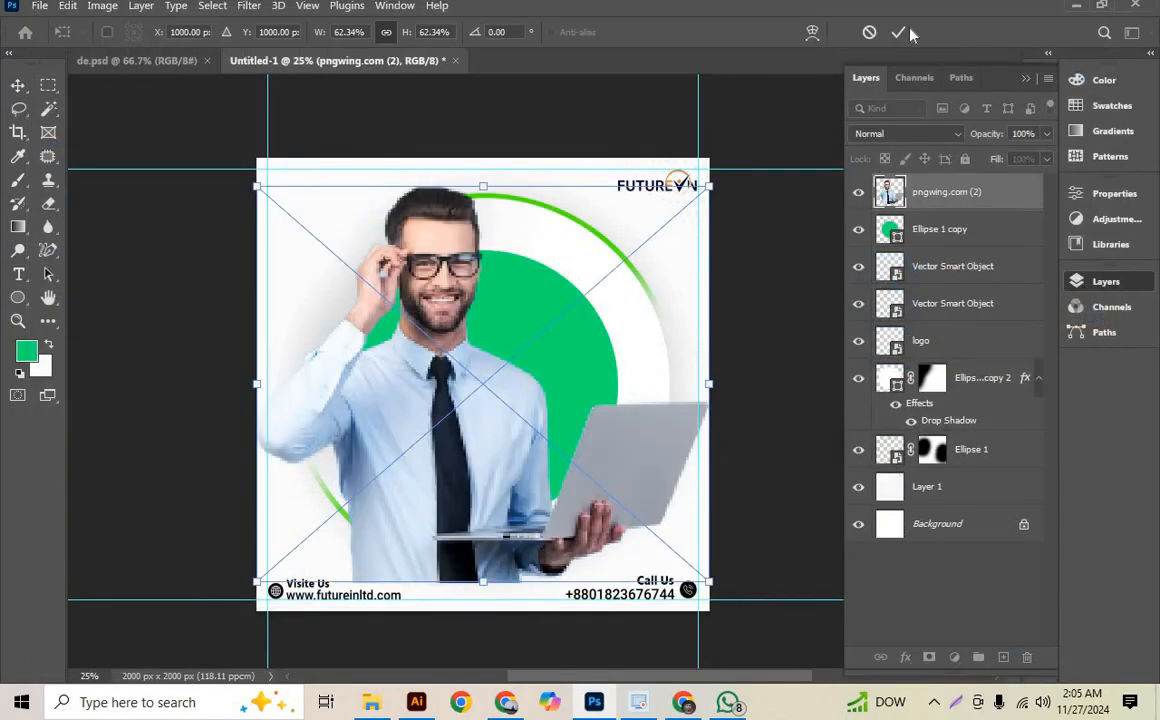
left_click(900, 32)
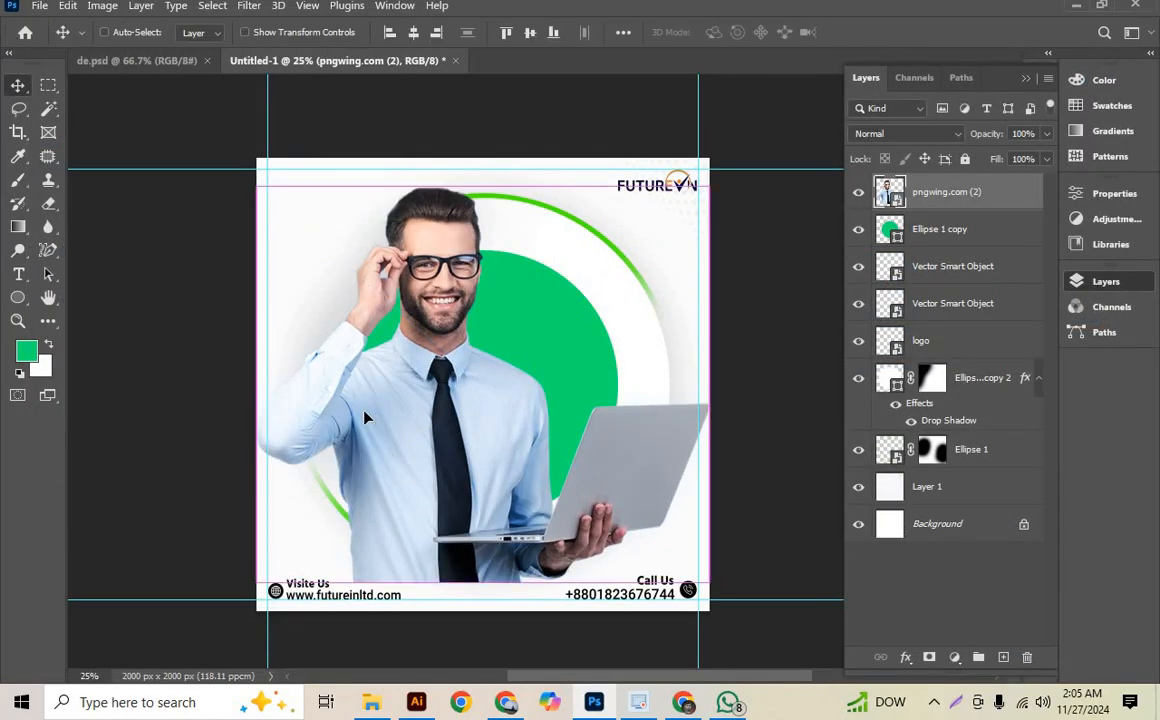
- Scale the man down so his head fits inside the green circle, and align his waist with the circle's lower edge
key("ctrl+t")
left_click_drag(485, 583, 487, 478)
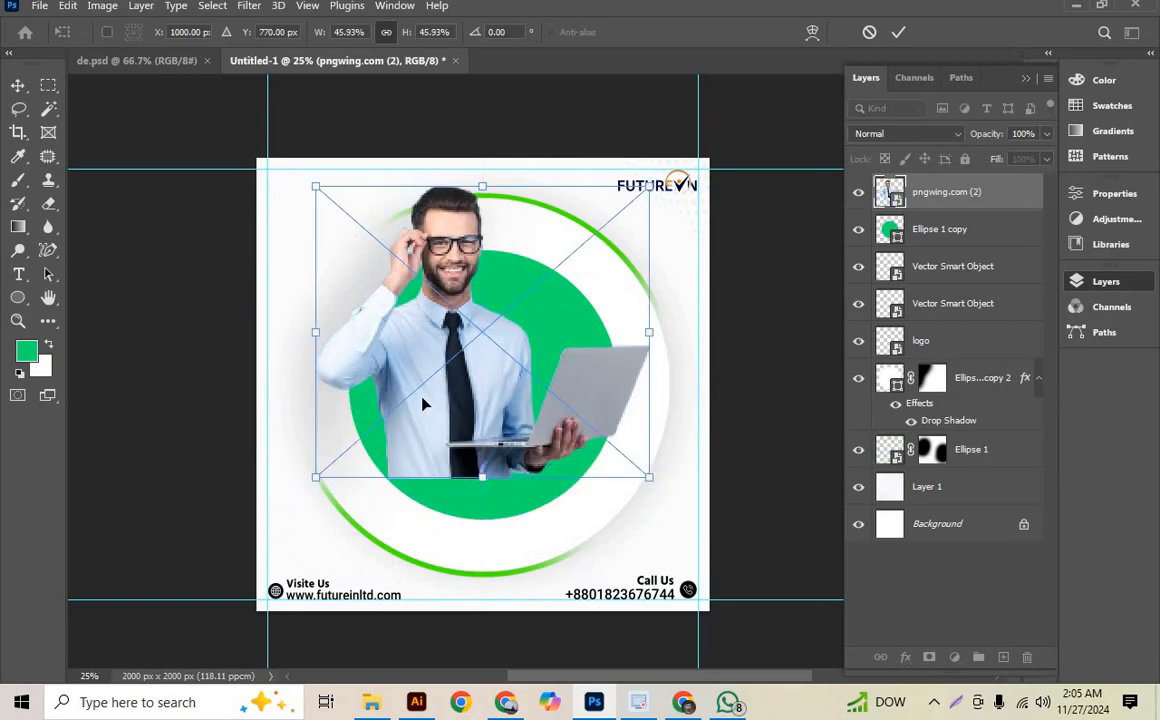
left_click_drag(452, 405, 478, 445)
left_click_drag(674, 377, 650, 378)
left_click_drag(498, 423, 518, 439)
left_click(899, 33)
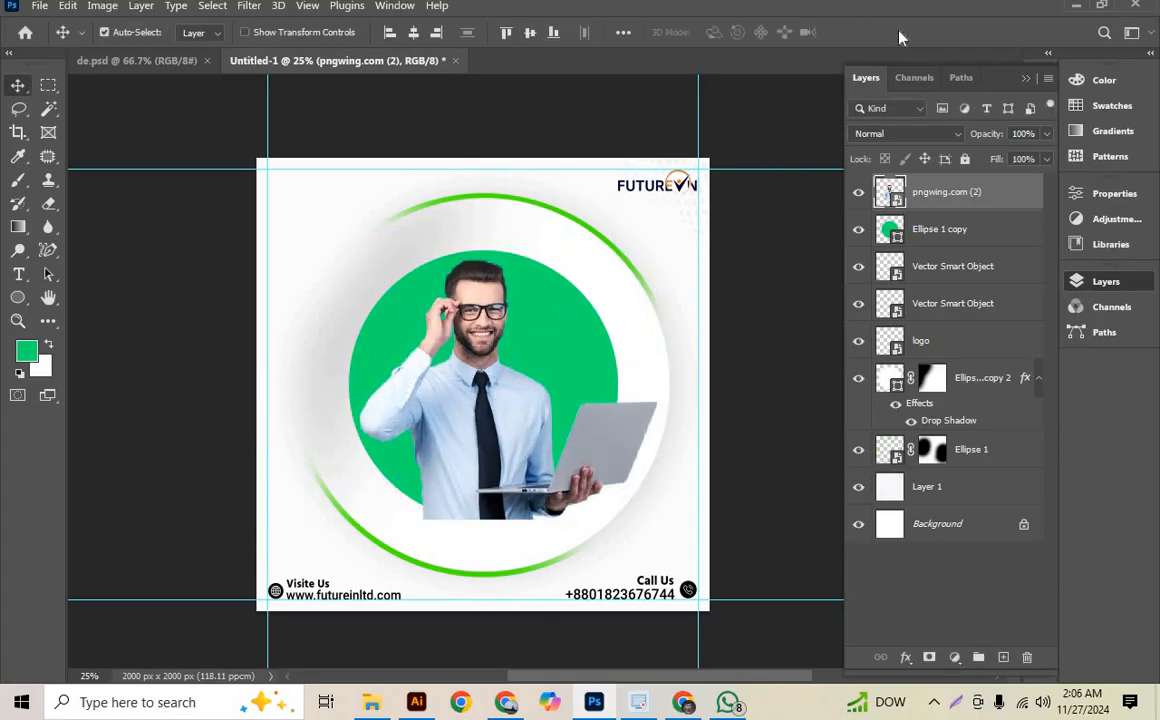
- Duplicate the man's layer and clip the original to the green circle, hiding and reshowing the duplicate to check the clipping
key("ctrl+j")
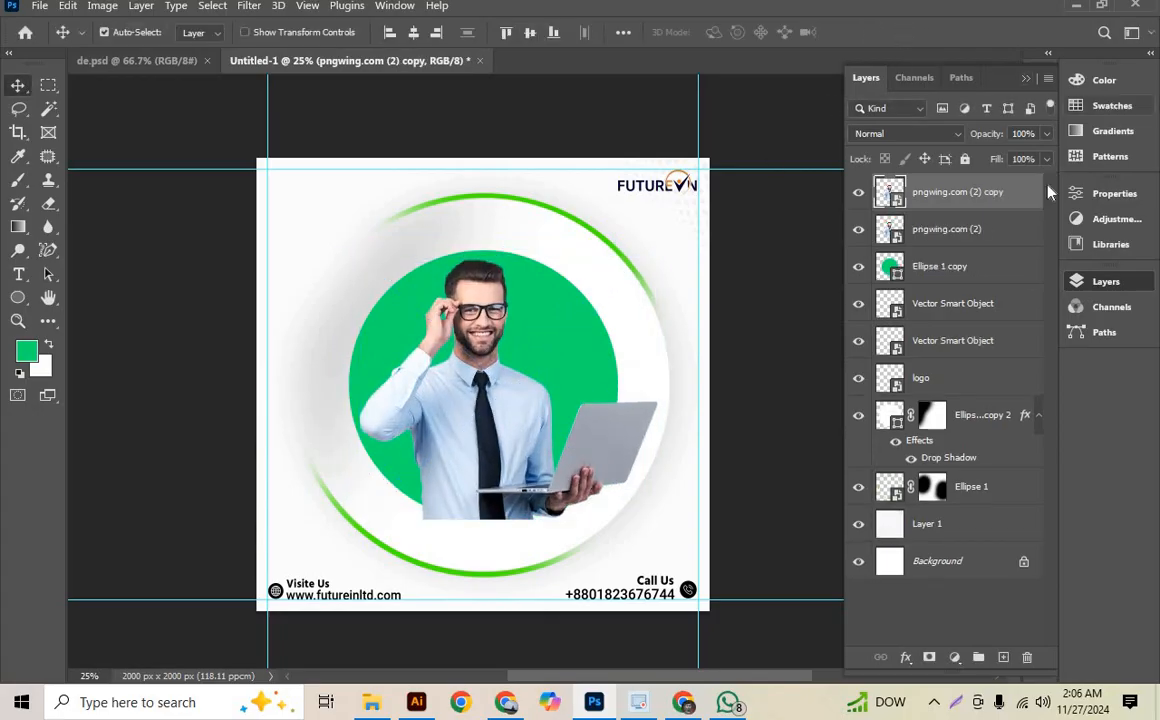
left_click(1000, 229)
left_click(966, 270, "shift")
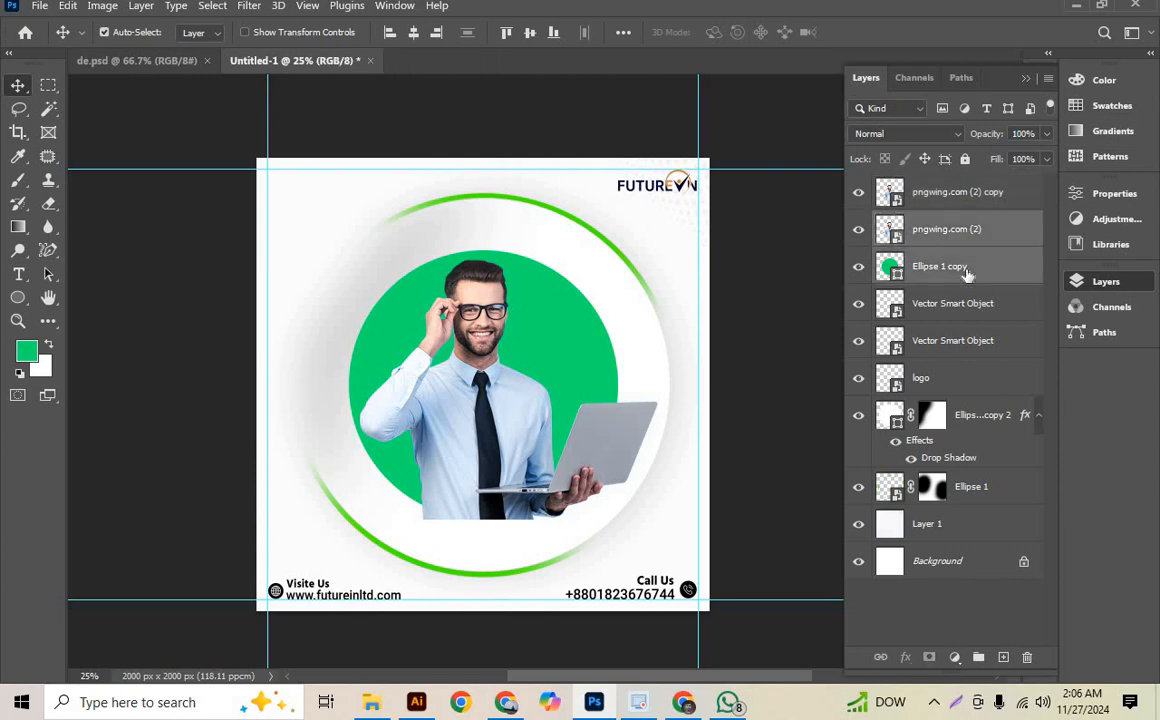
left_click(888, 246, "alt")
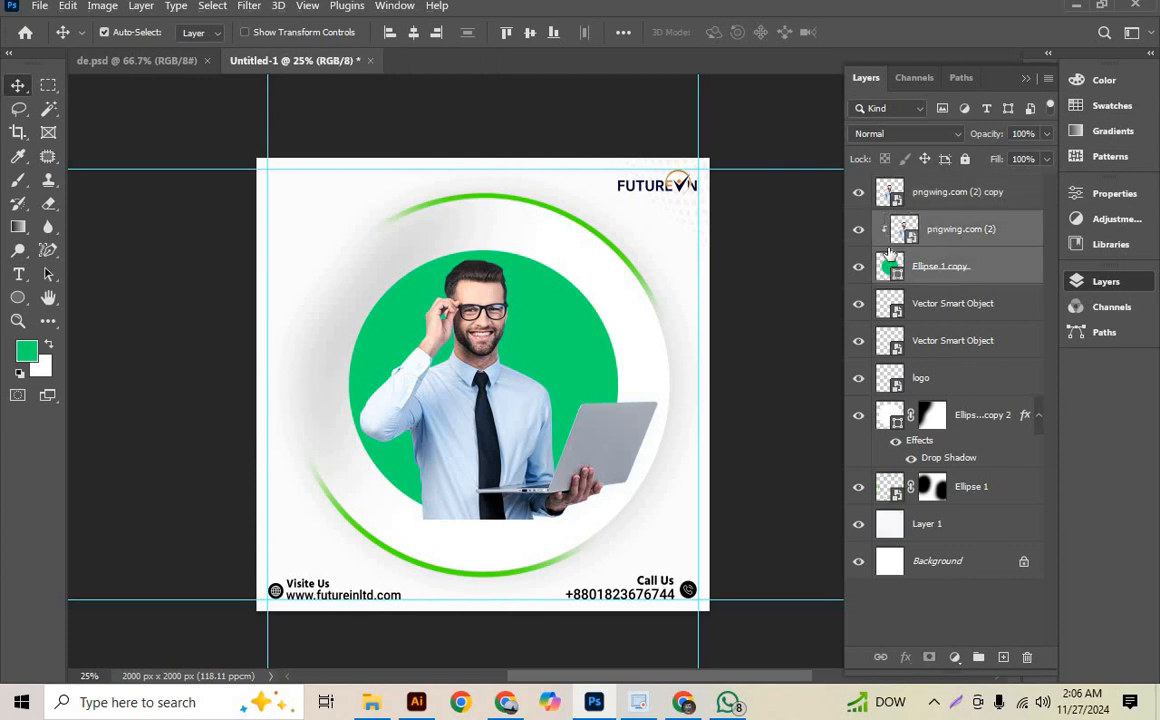
left_click(860, 193)
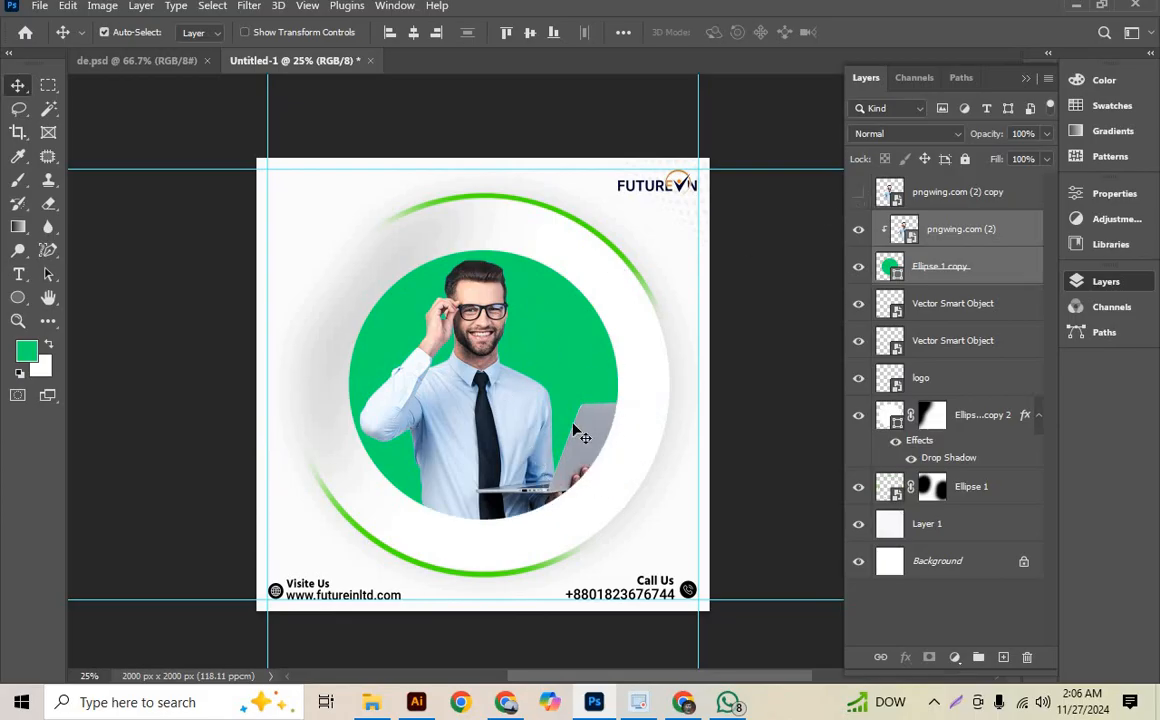
left_click(877, 203)
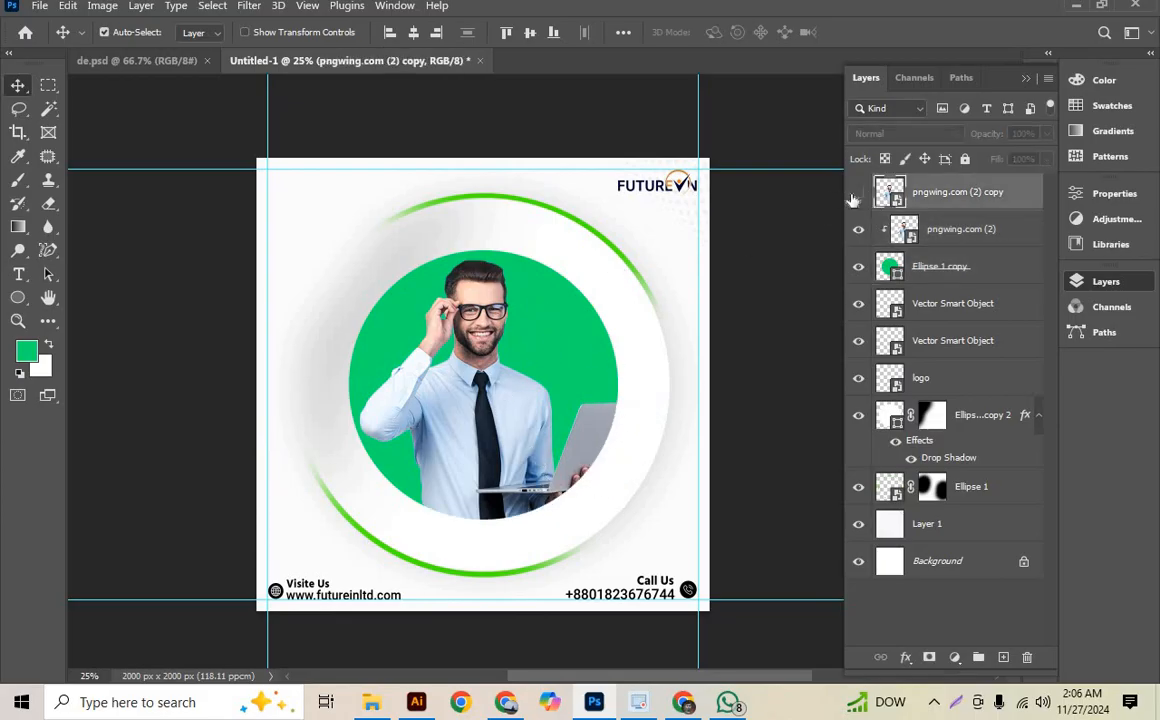
left_click(856, 194)
- Choose the Brush tool and add a layer mask to the top copy of the man
key("ctrl+plus")
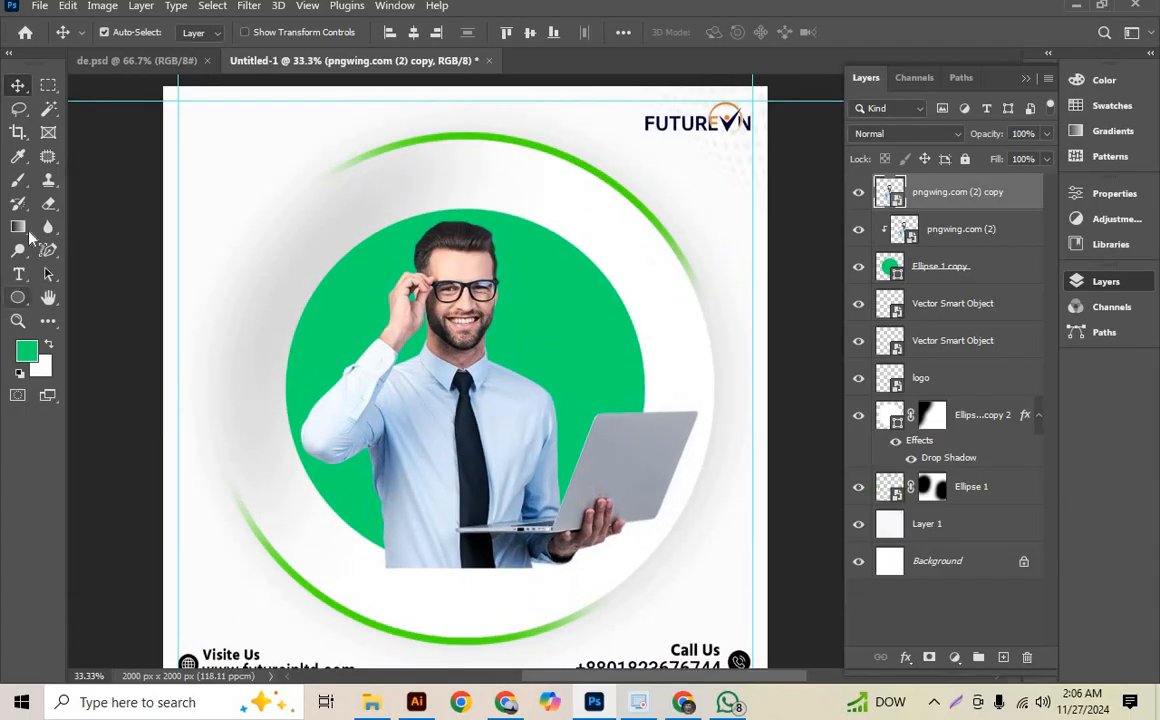
left_click(18, 179)
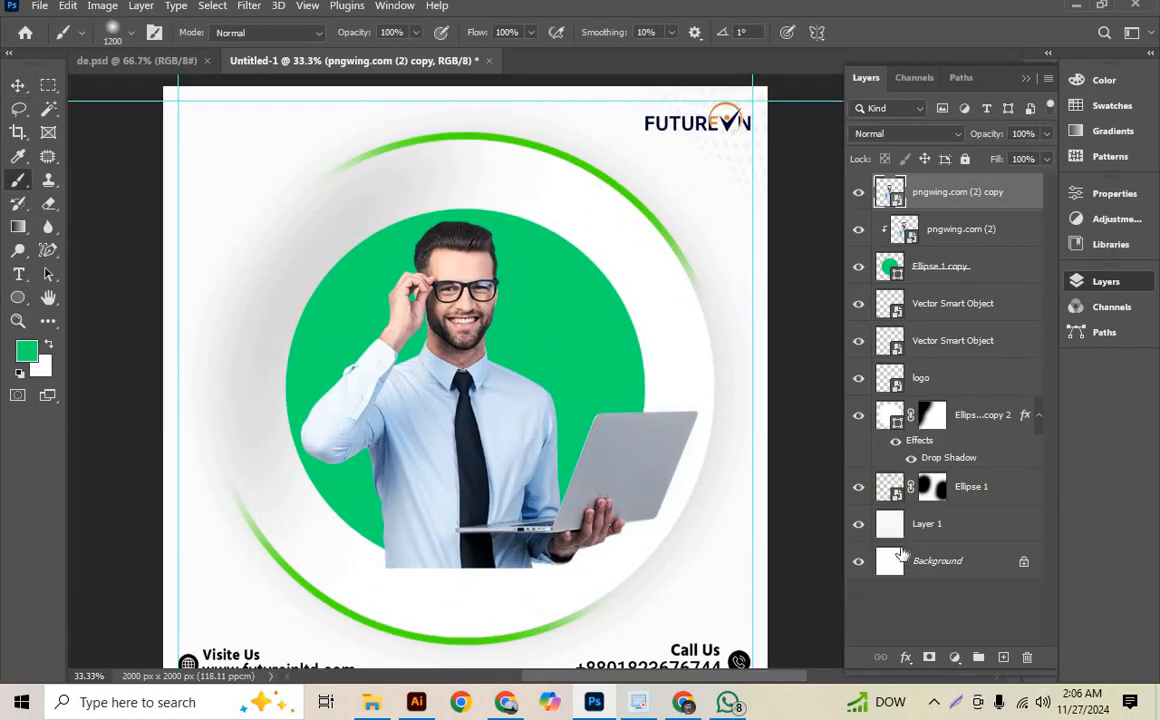
left_click(926, 646)
scroll(331, 388, "down", 2)
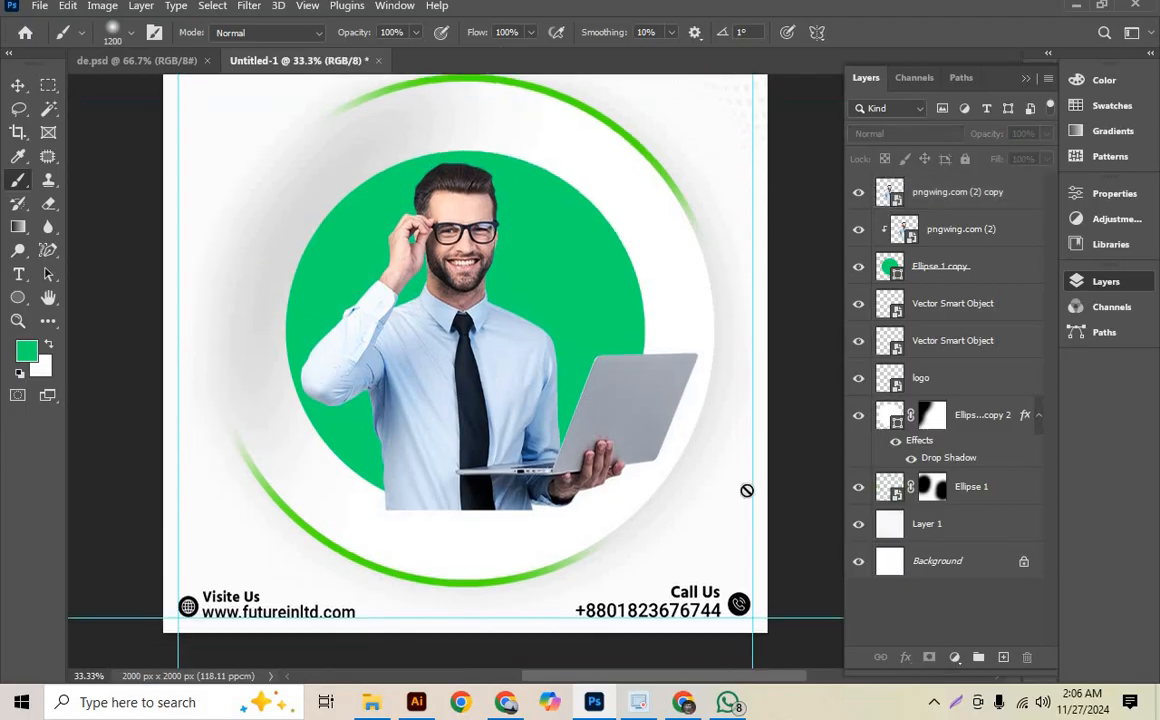
left_click(936, 200)
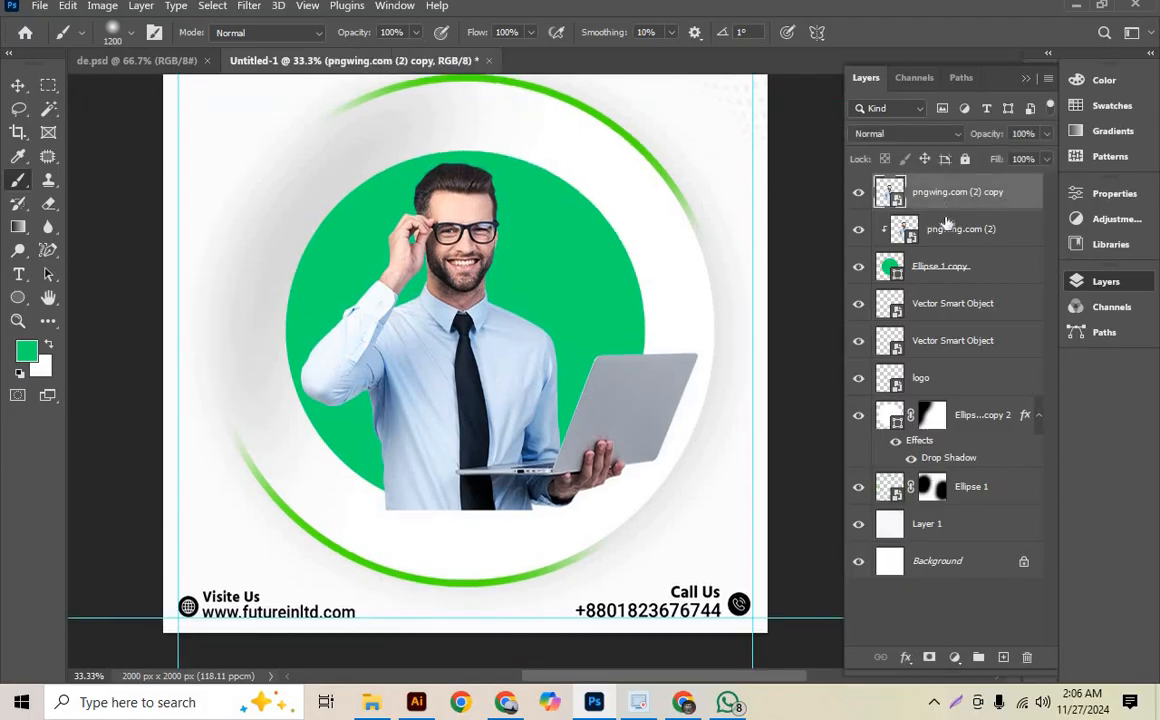
left_click(930, 657)
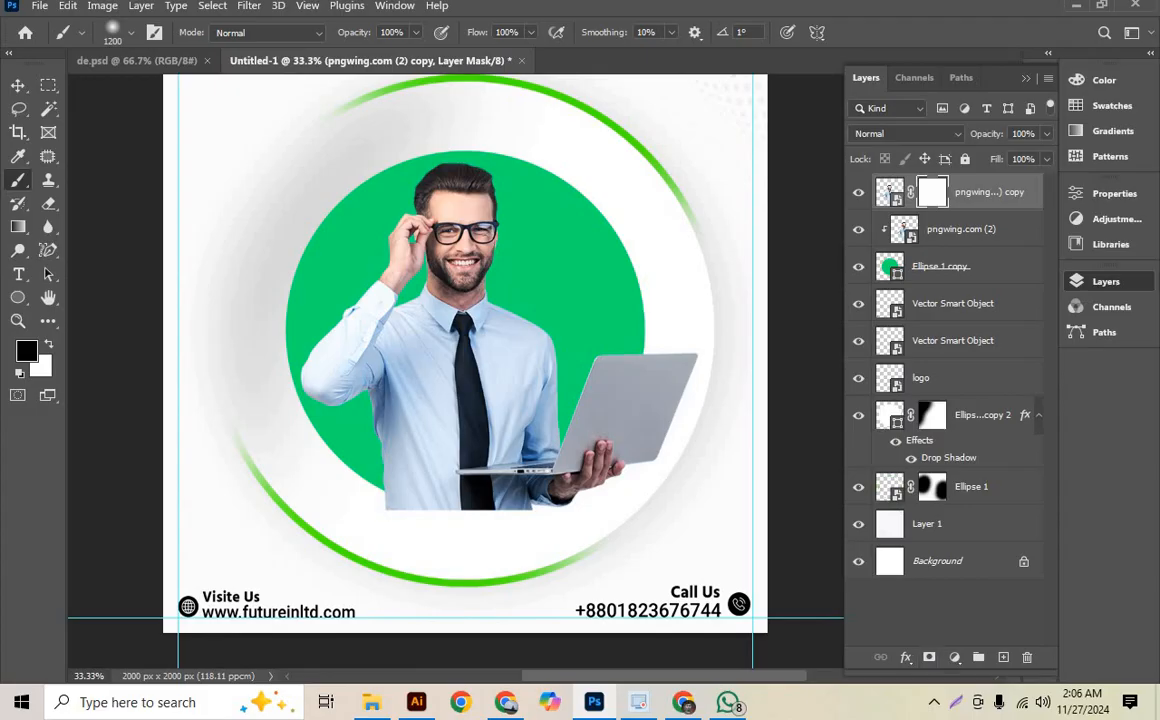
- Paint black on the copy's mask with the soft 1200 px brush to hide the shirt extending below the green circle
scroll(400, 480, "down", 2)
left_click(347, 503)
left_click(375, 508)
left_click(400, 515)
left_click(470, 533)
left_click(520, 545)
left_click(552, 552)
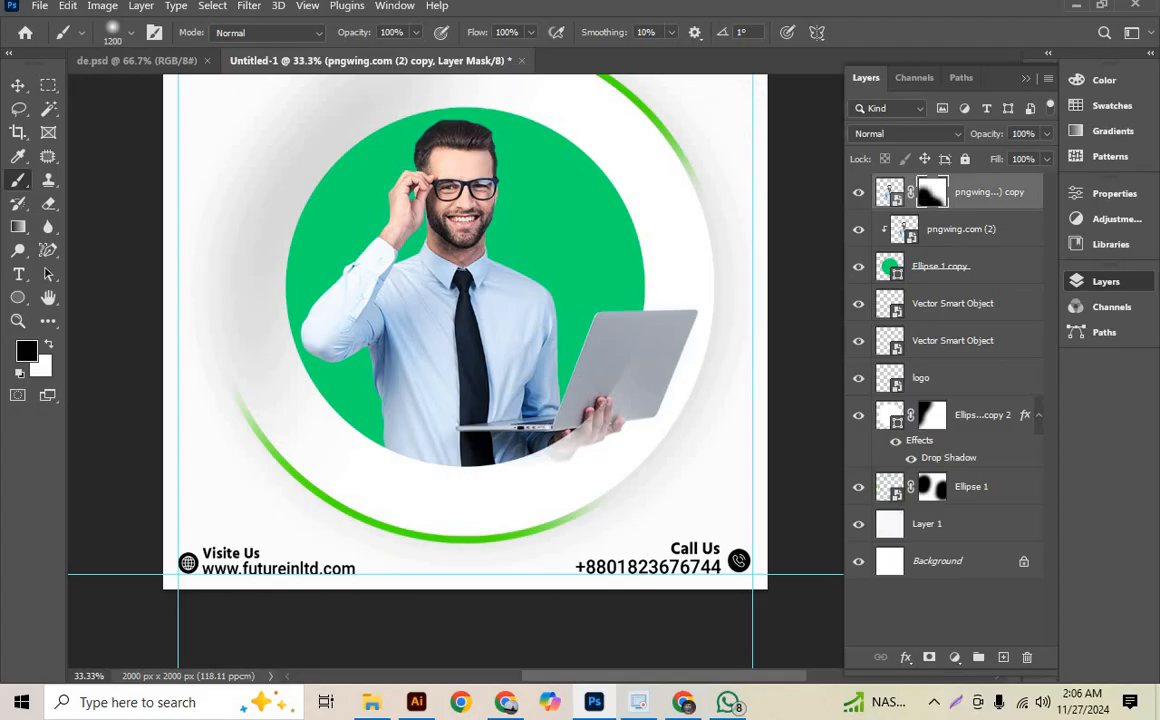
- Restore the man's hand, sleeve and laptop by painting white on the mask with a 200 px brush, and switch back to black
key("bracketleft")
key("bracketleft")
key("bracketleft")
key("bracketleft")
key("bracketleft")
key("bracketleft")
key("bracketleft")
key("bracketleft")
key("bracketleft")
key("bracketleft")
key("x")
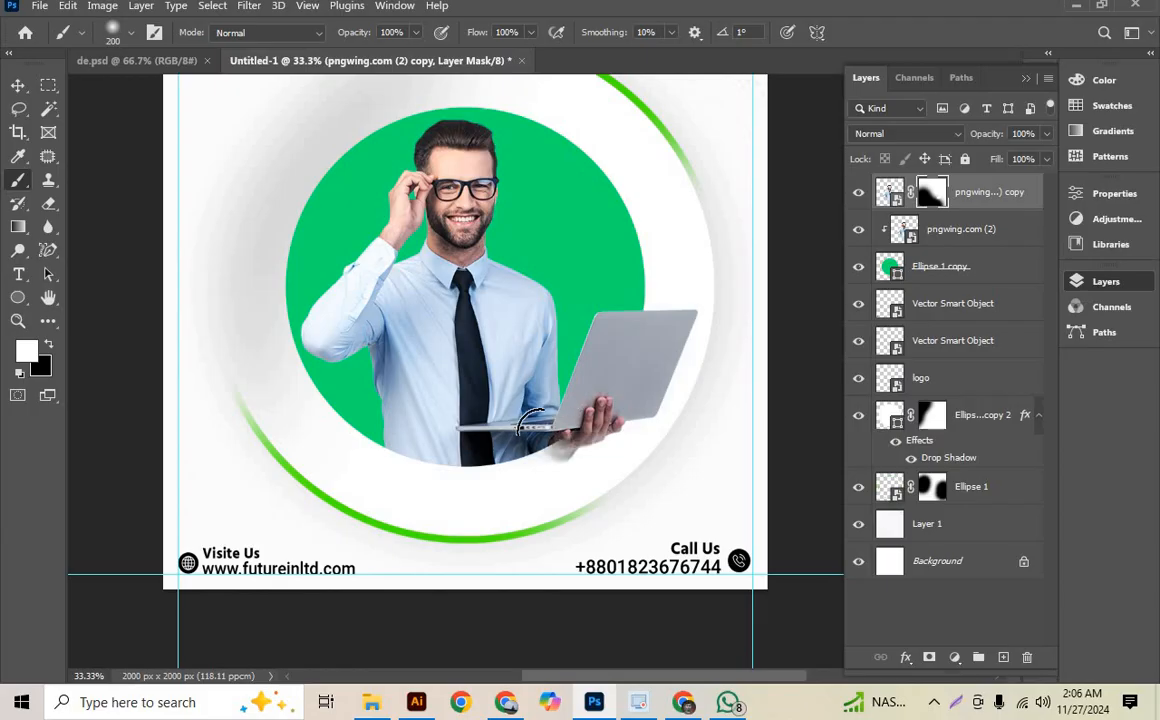
left_click_drag(577, 445, 555, 445)
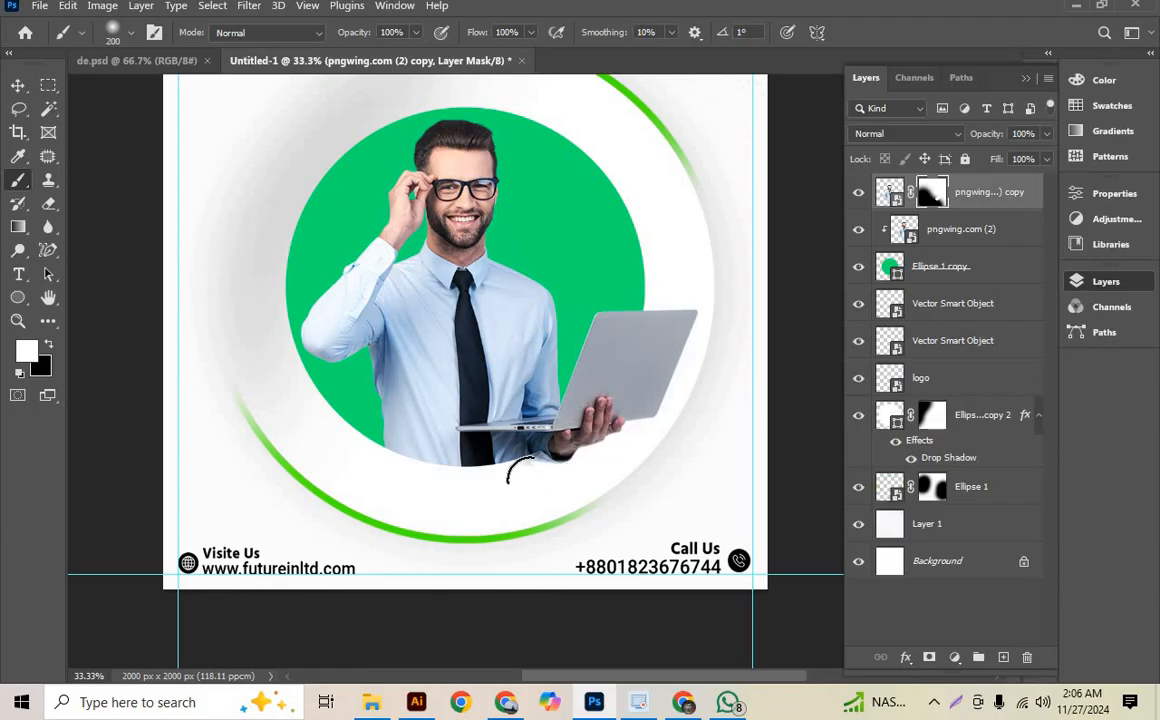
key("x")
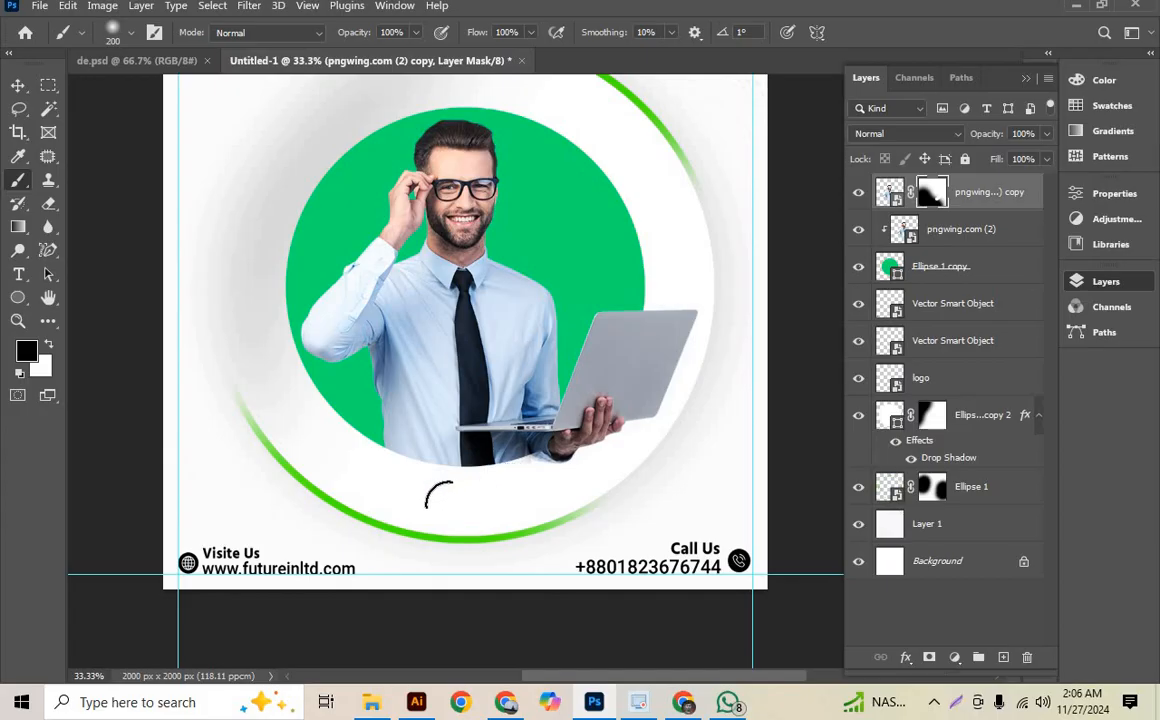
- Toggle the masked man copy's visibility and examine at different zoom levels how he blends with the green circle
left_click(857, 192)
left_click(857, 192)
key("ctrl+minus")
key("ctrl+minus")
key("ctrl+minus")
key("ctrl+plus")
key("ctrl+plus")
key("ctrl+plus")
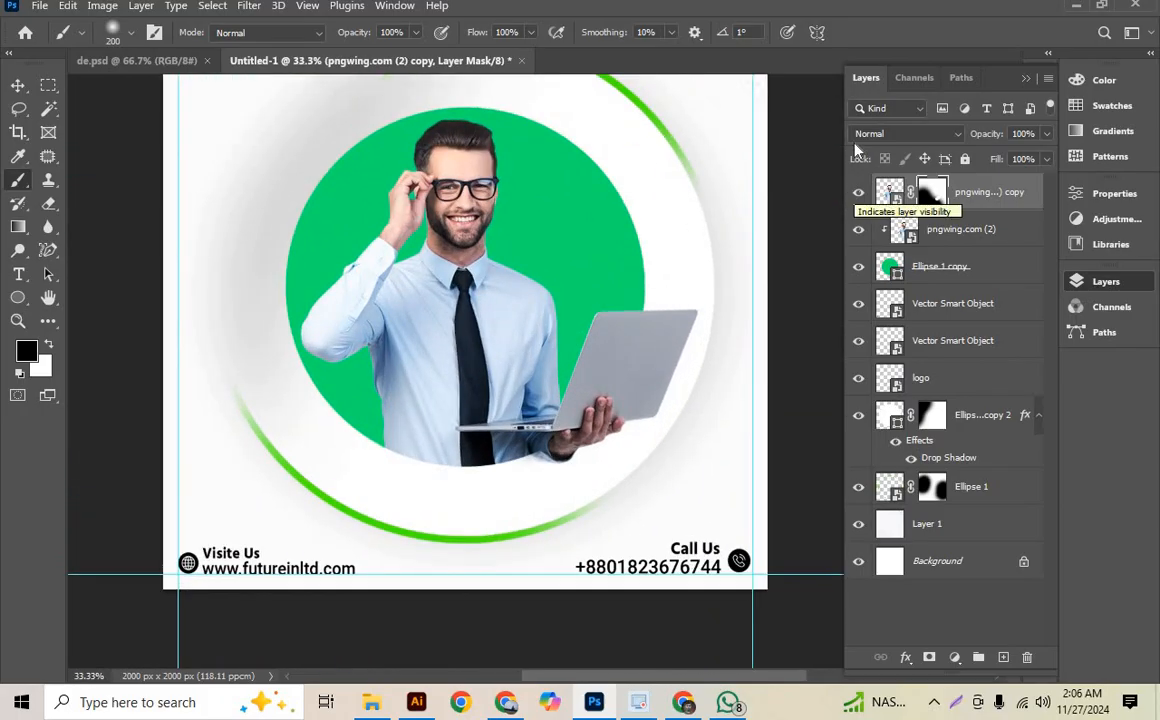
- Open the layer style of the clipped man layer and enable a drop shadow
left_click(903, 228)
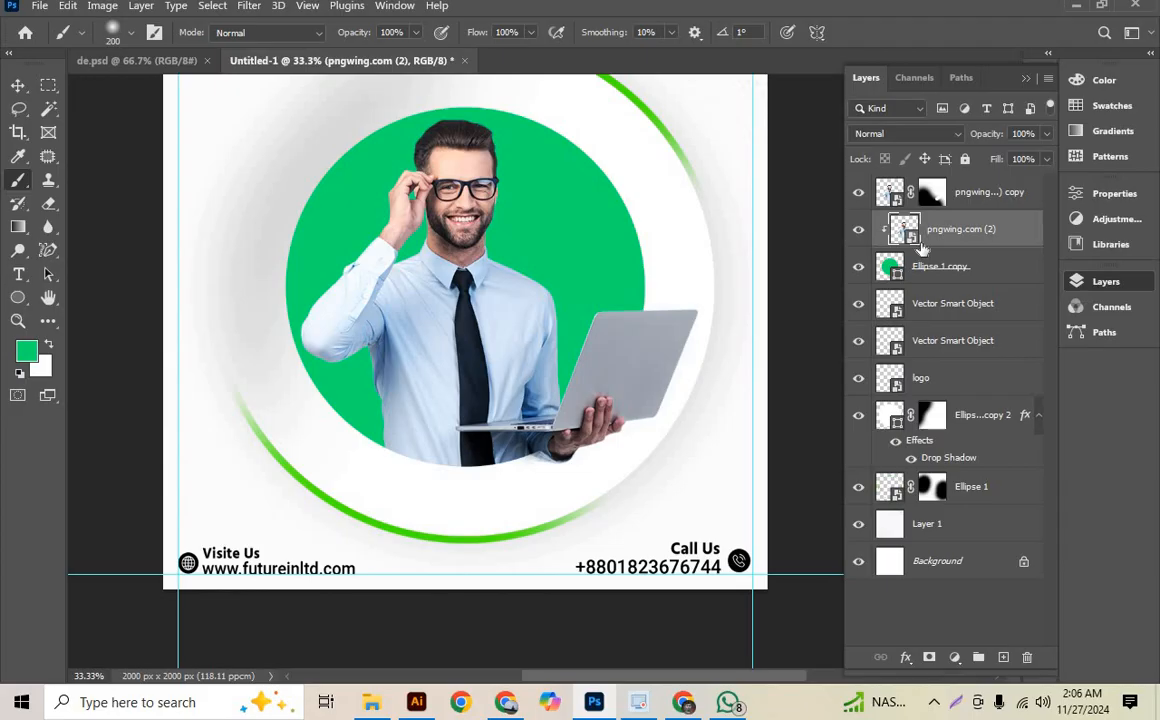
double_click(923, 246)
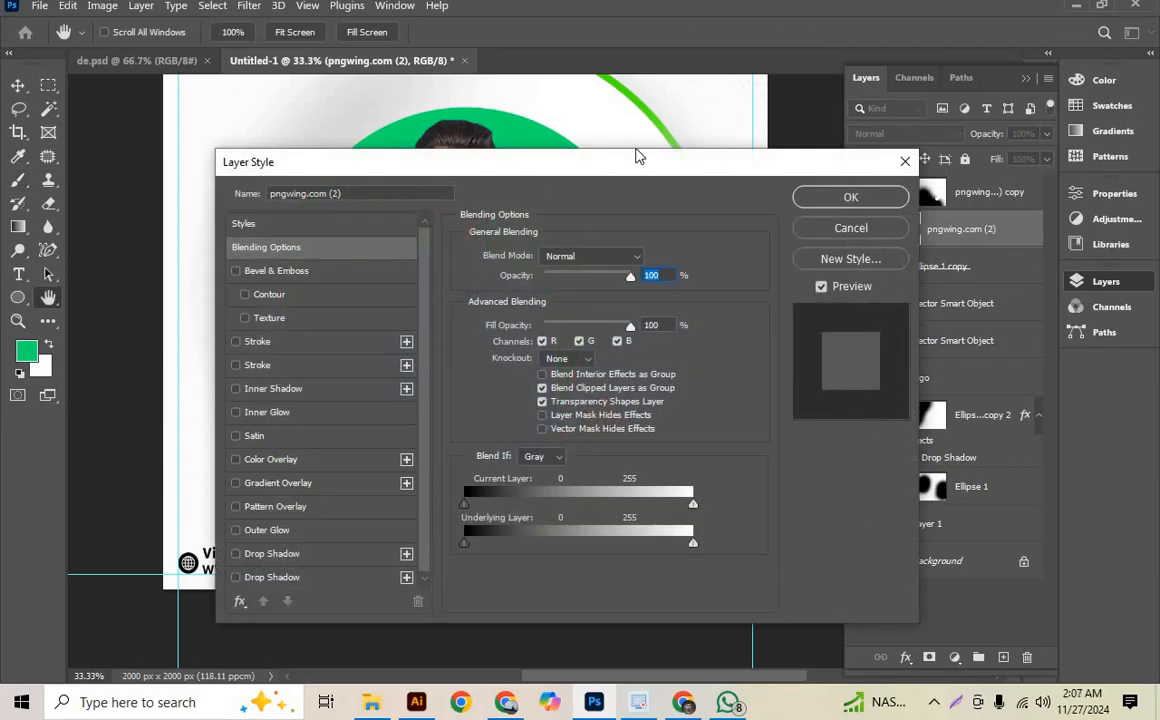
left_click_drag(528, 175, 904, 73)
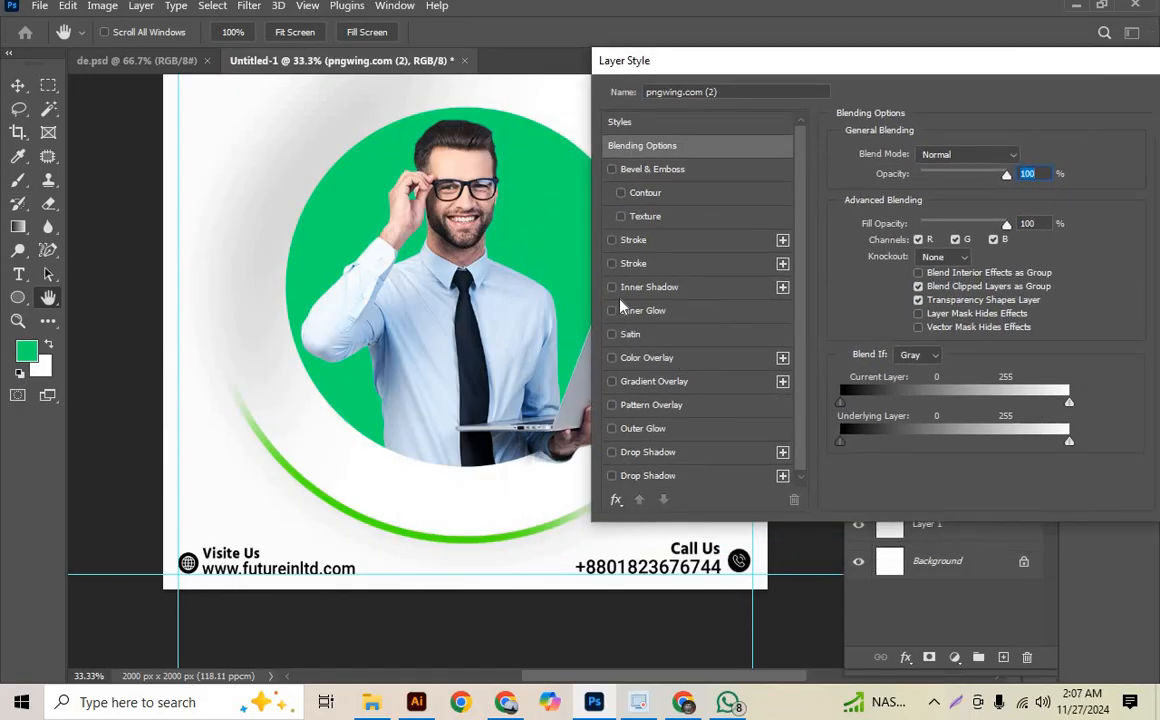
left_click(645, 476)
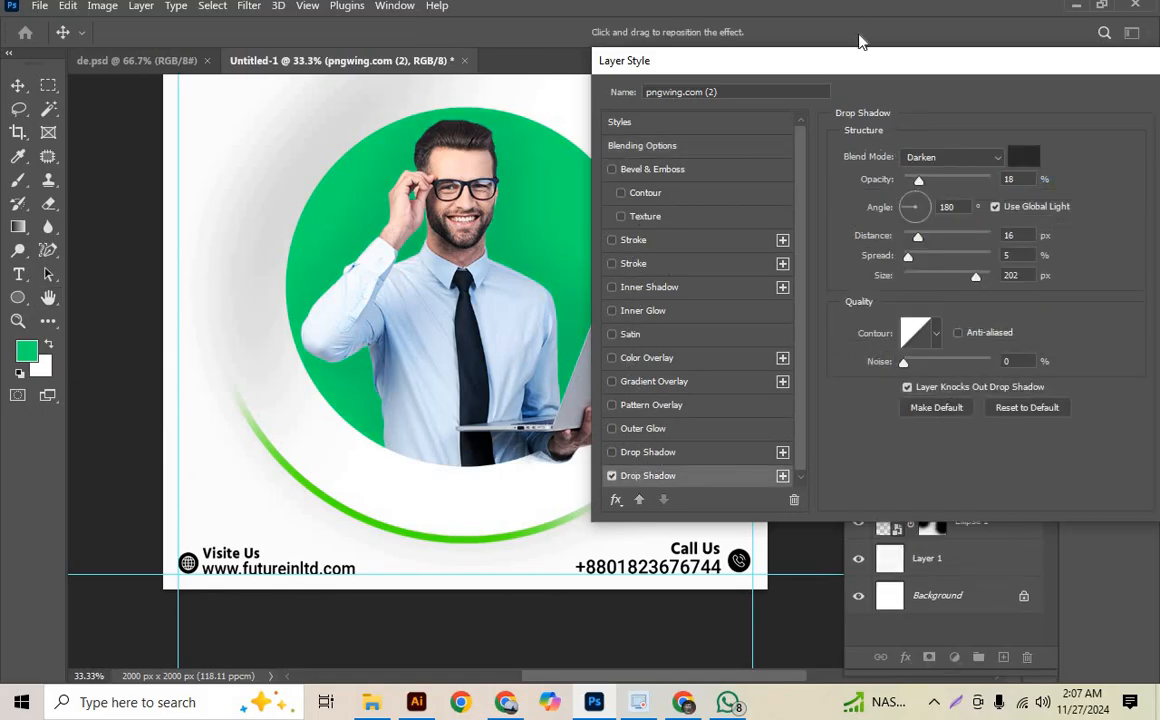
left_click_drag(876, 60, 280, 180)
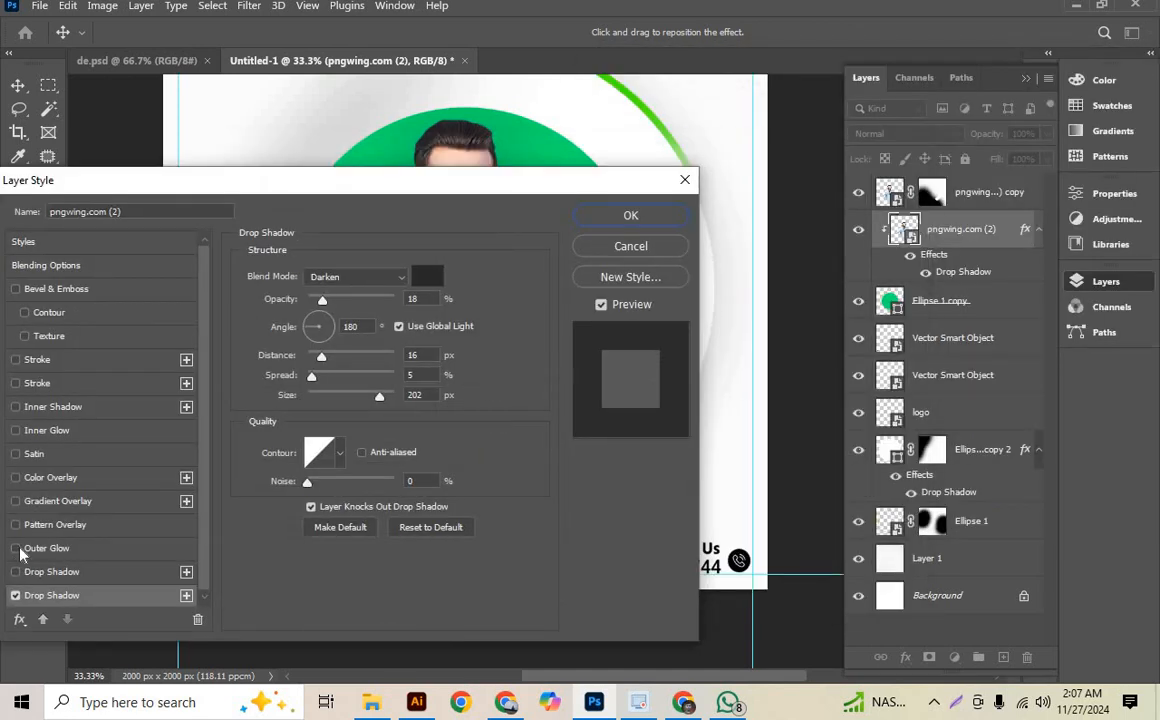
- Enable Outer Glow on the clipped man layer and set its drop shadow colour to white
left_click(15, 548)
left_click(433, 284)
left_click_drag(718, 234, 645, 78)
left_click(1071, 158)
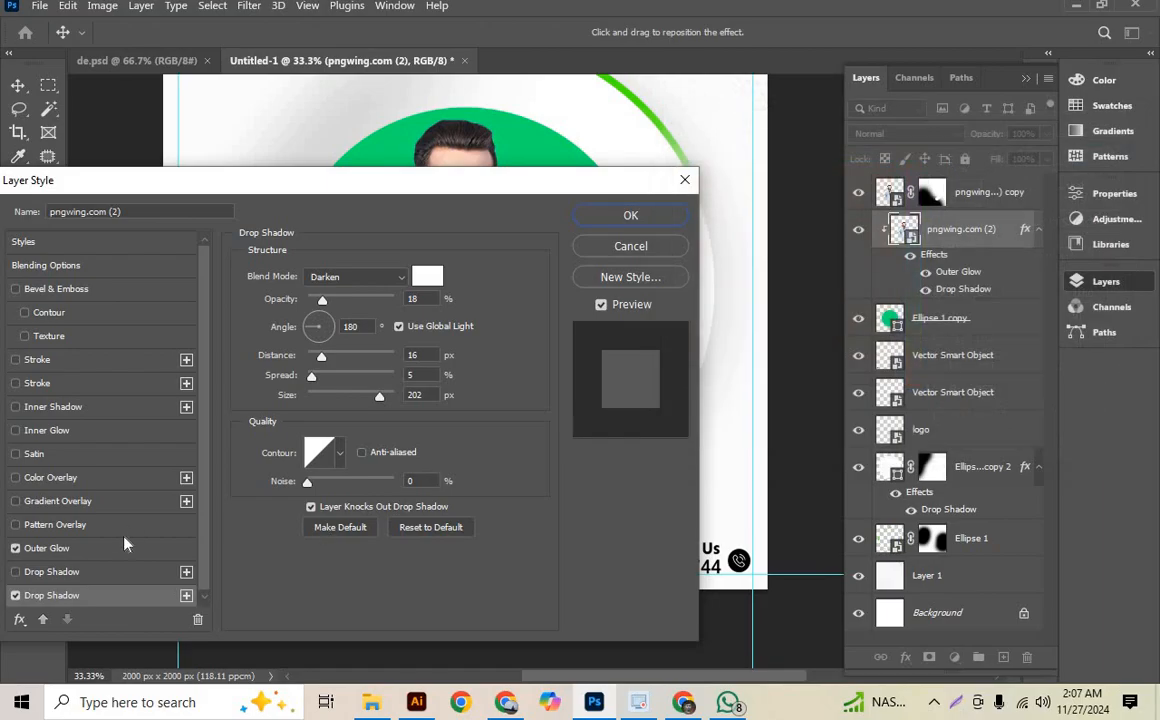
- Set the Outer Glow colour of the clipped man layer to black (000000) and apply the layer style
left_click(47, 548)
left_click(285, 338)
left_click(897, 389)
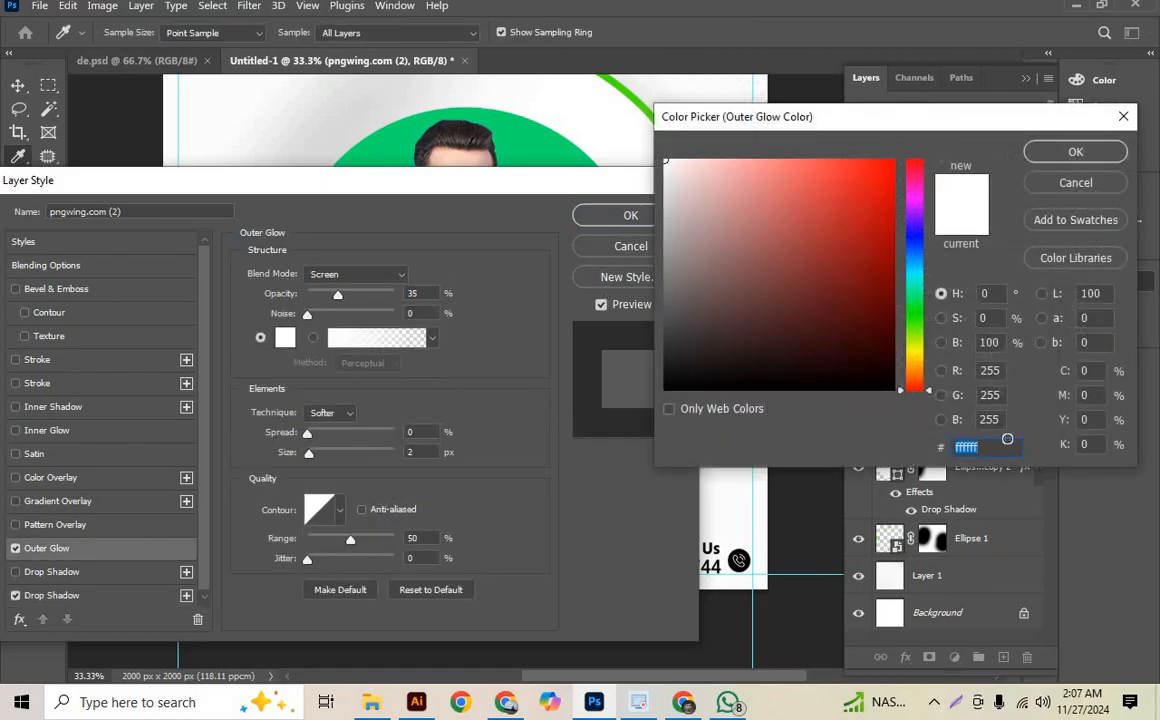
left_click(1072, 152)
left_click(664, 221)
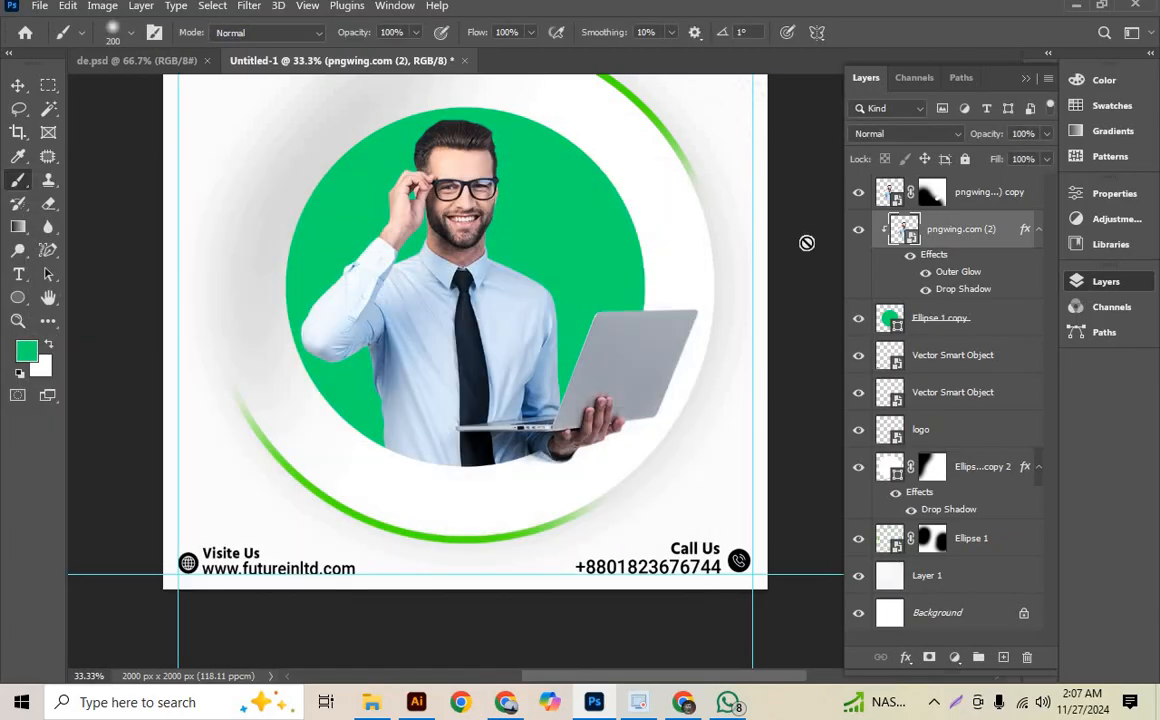
scroll(443, 313, "up", 3)
key("ctrl+minus")
key("ctrl+plus")
key("ctrl+plus")
scroll(323, 458, "up", 1)
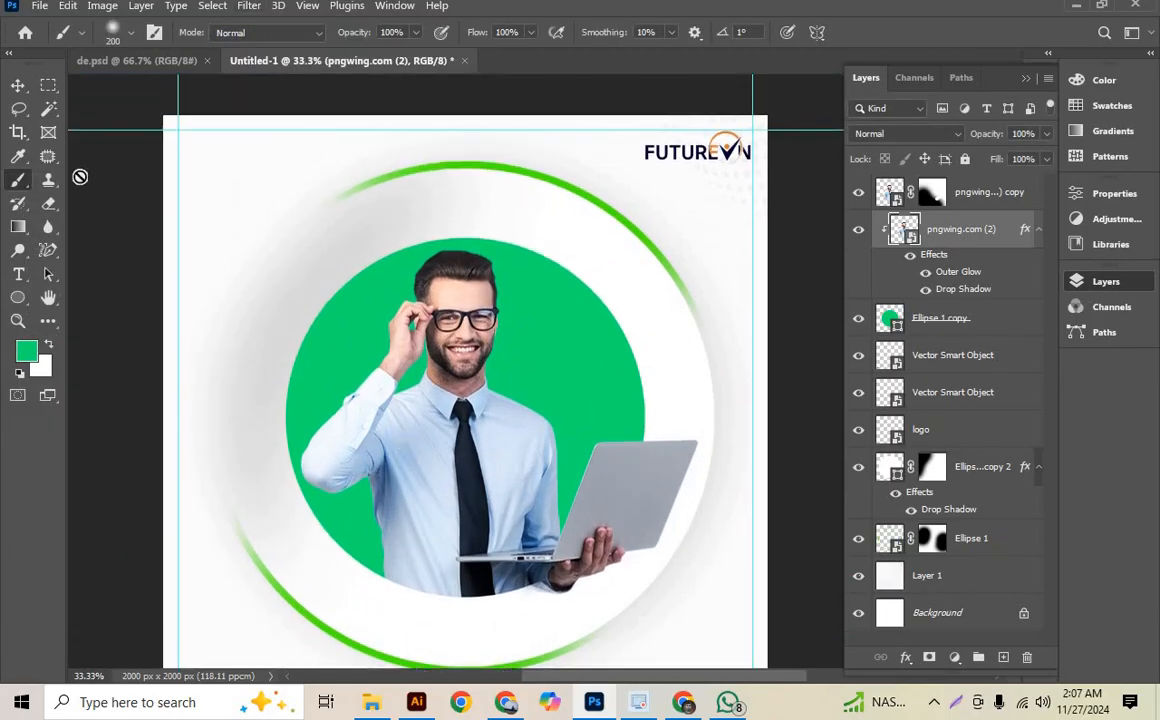
left_click(18, 85)
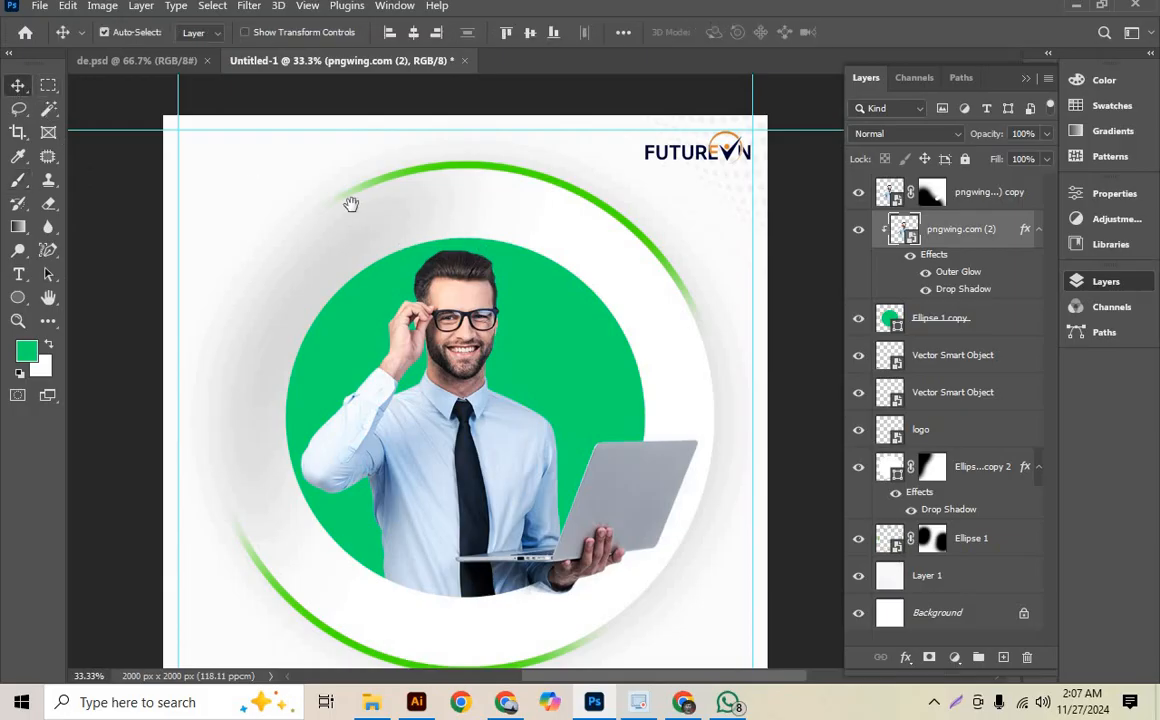
left_click_drag(348, 201, 352, 202)
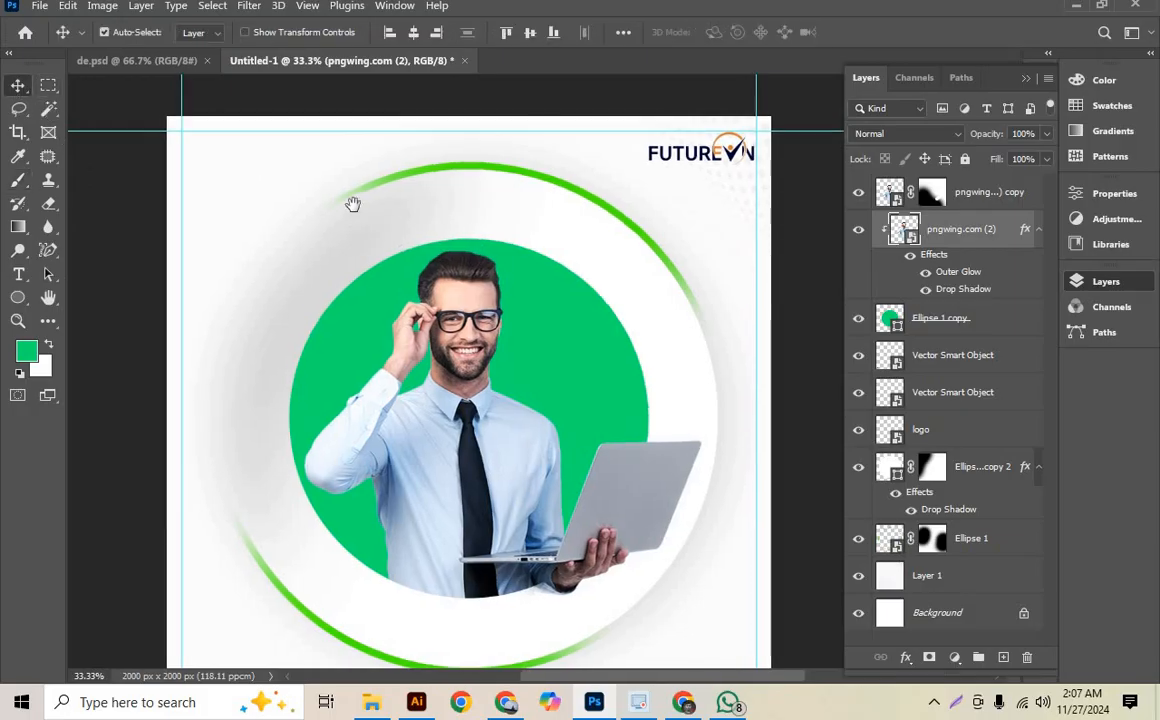
left_click(18, 274)
left_click(258, 226)
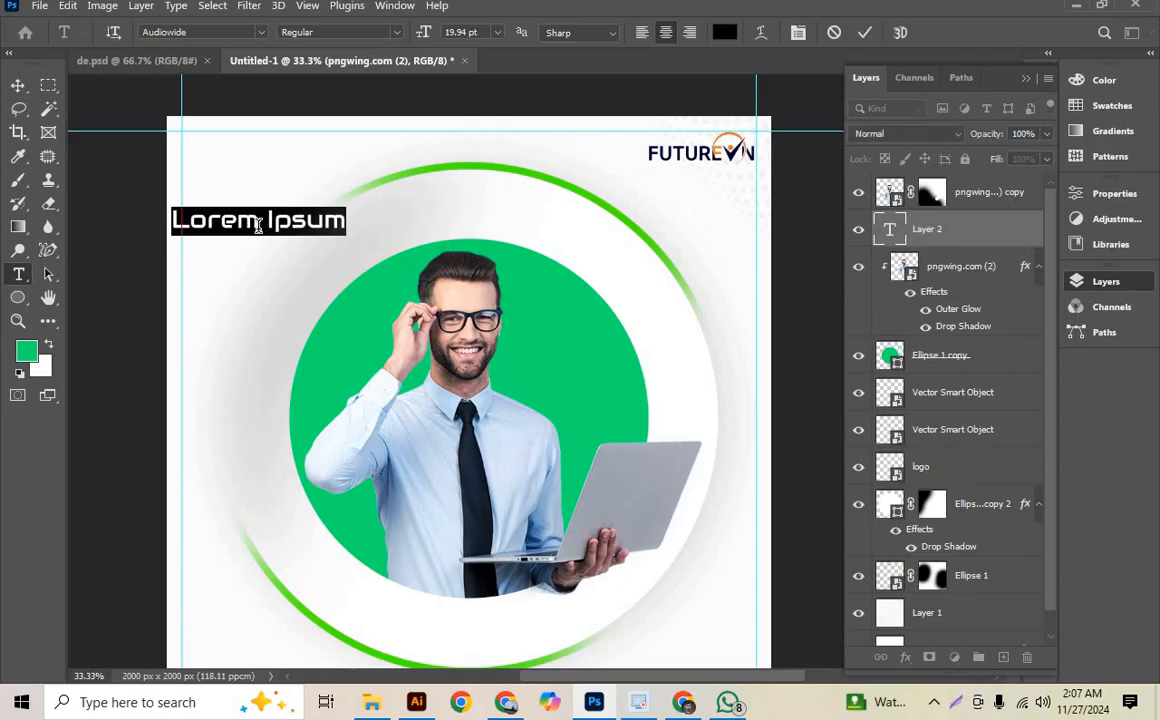
key("super+v")
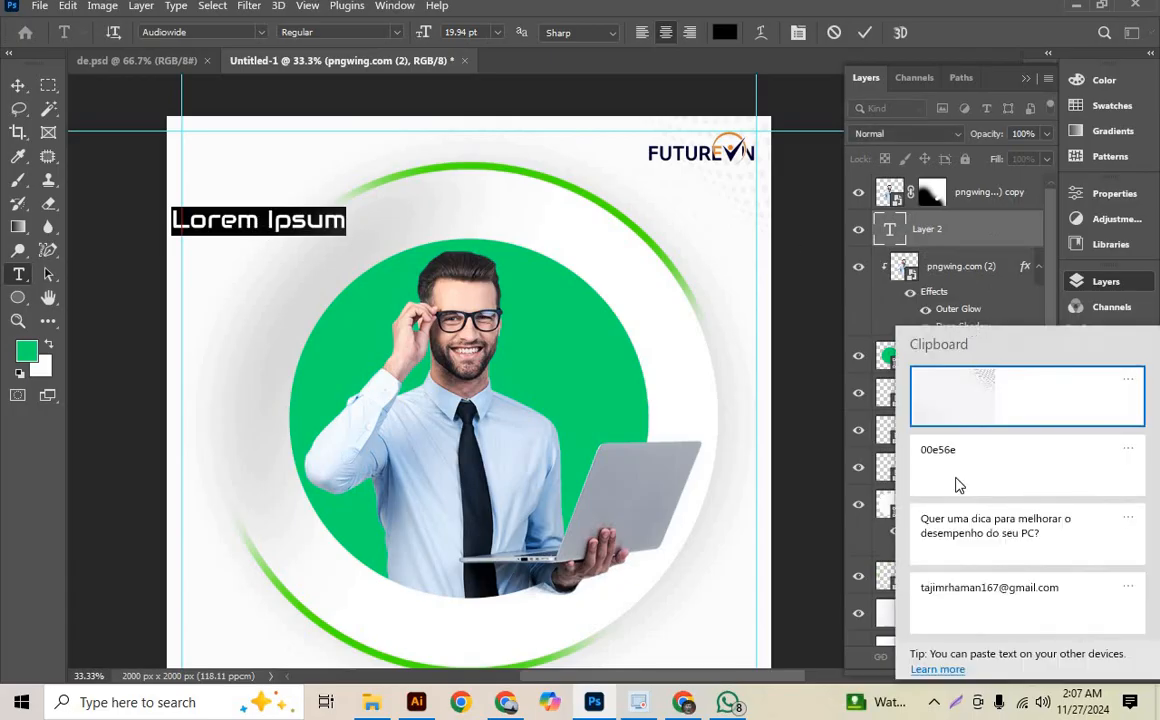
left_click(955, 533)
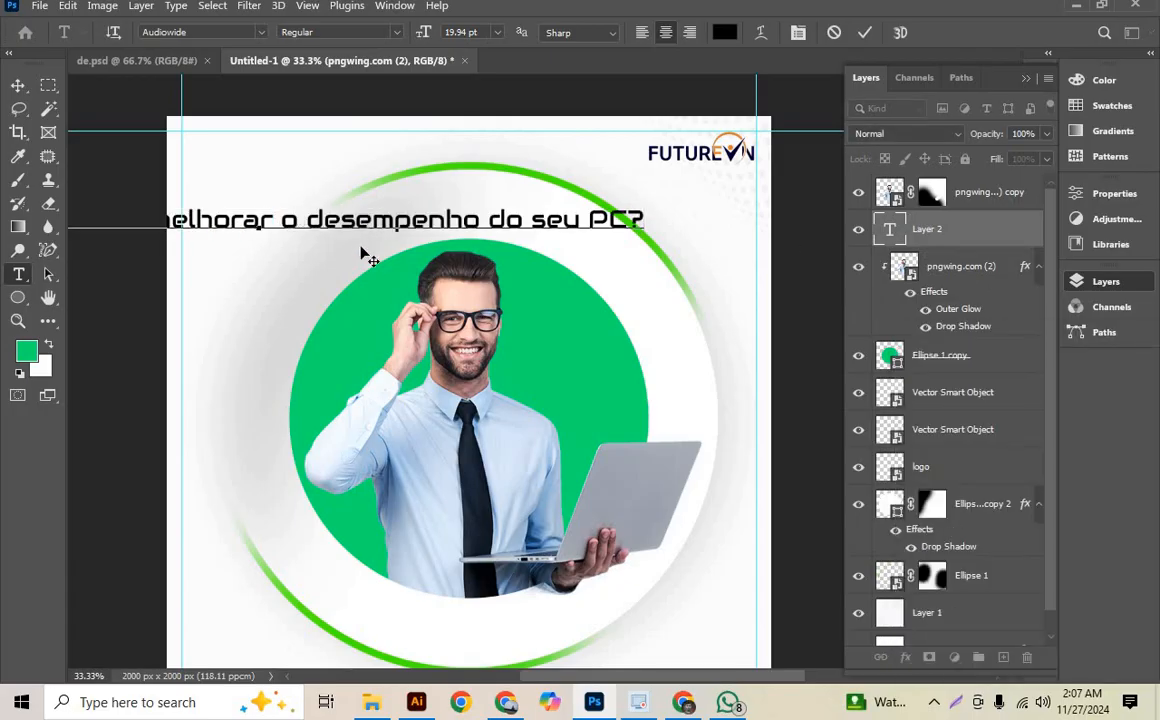
triple_click(323, 222)
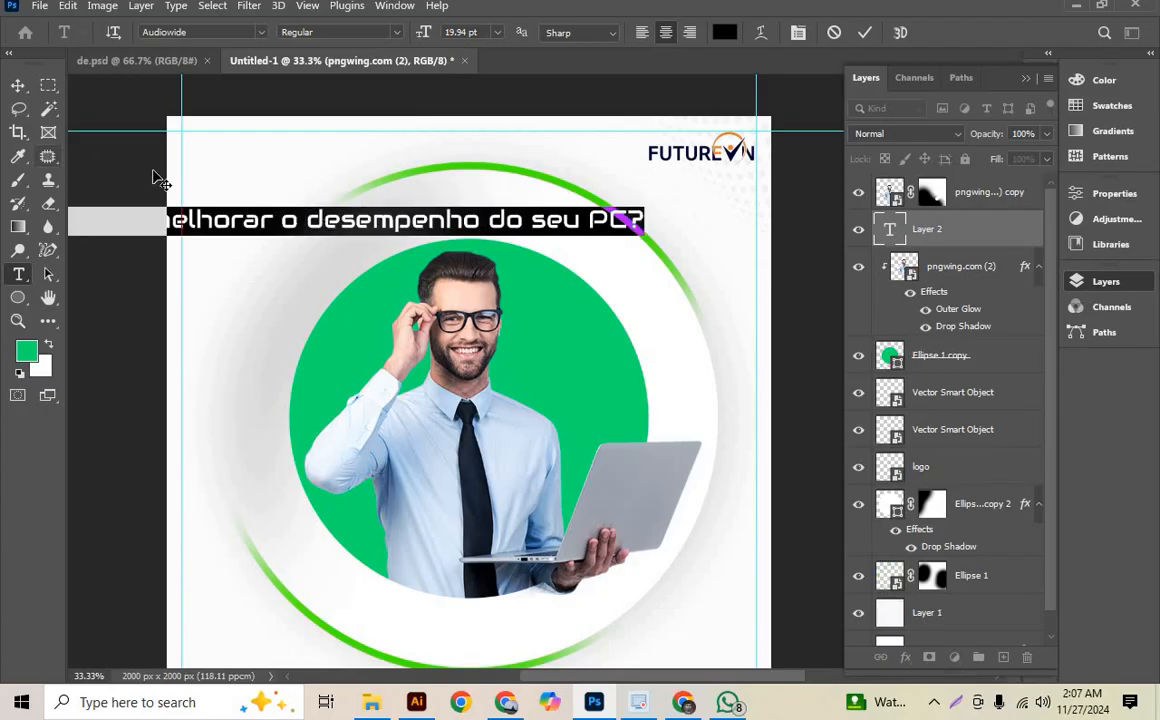
left_click(18, 85)
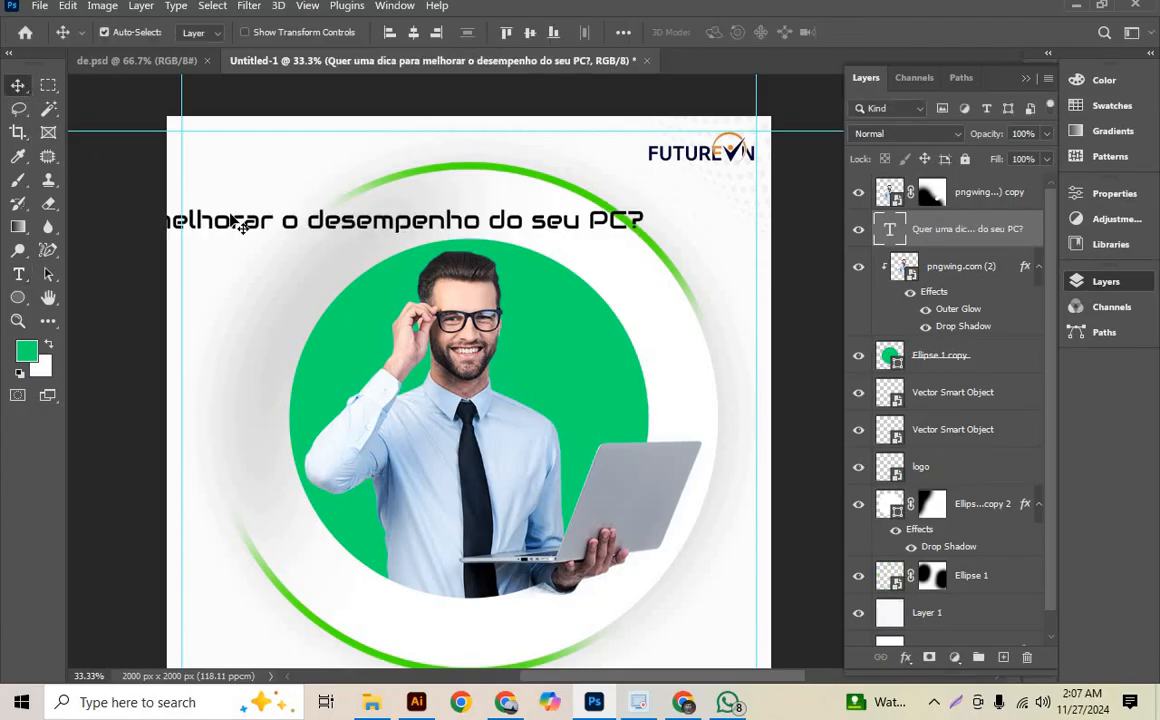
double_click(330, 225)
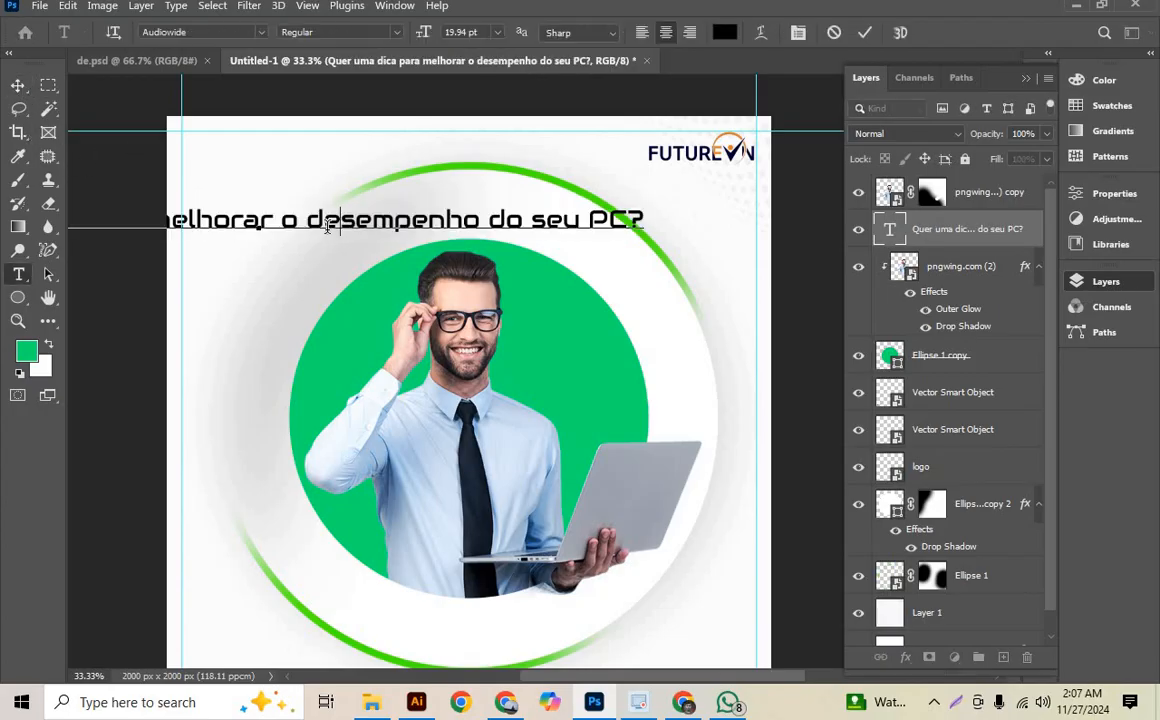
left_click(18, 85)
key("Delete")
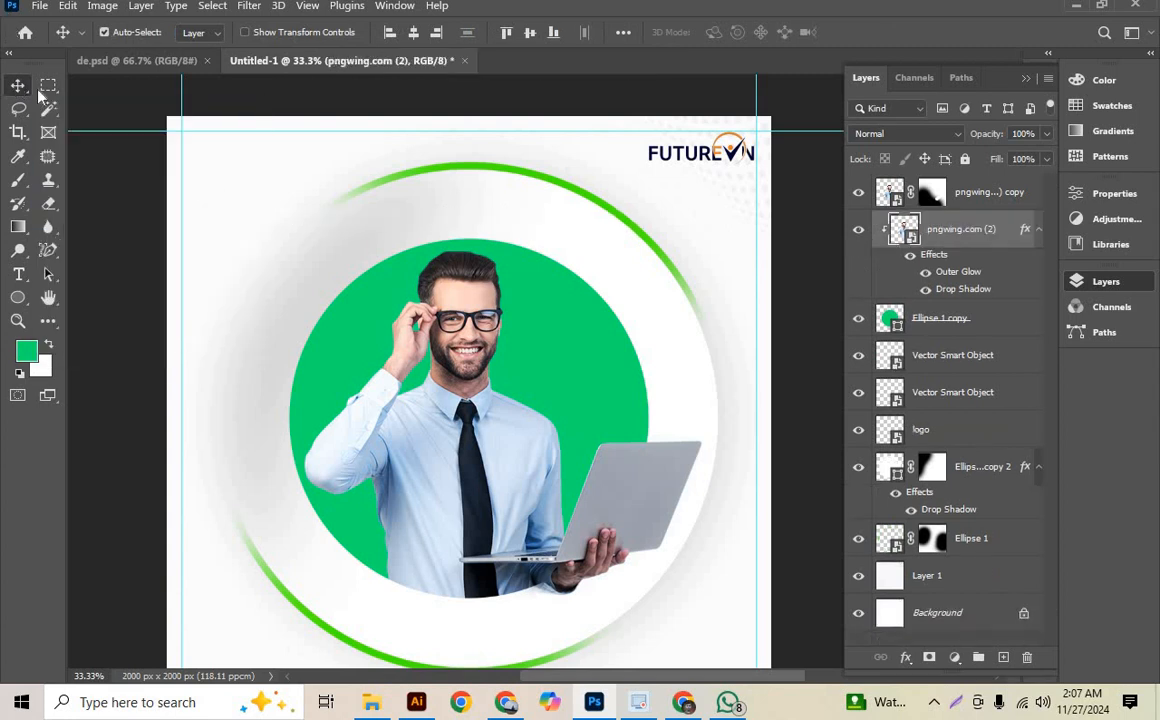
- Create a left-aligned paragraph text box beside the man's head with the copied headline "Quer uma dica para melhorar o desempenho do seu PC?"
key("t")
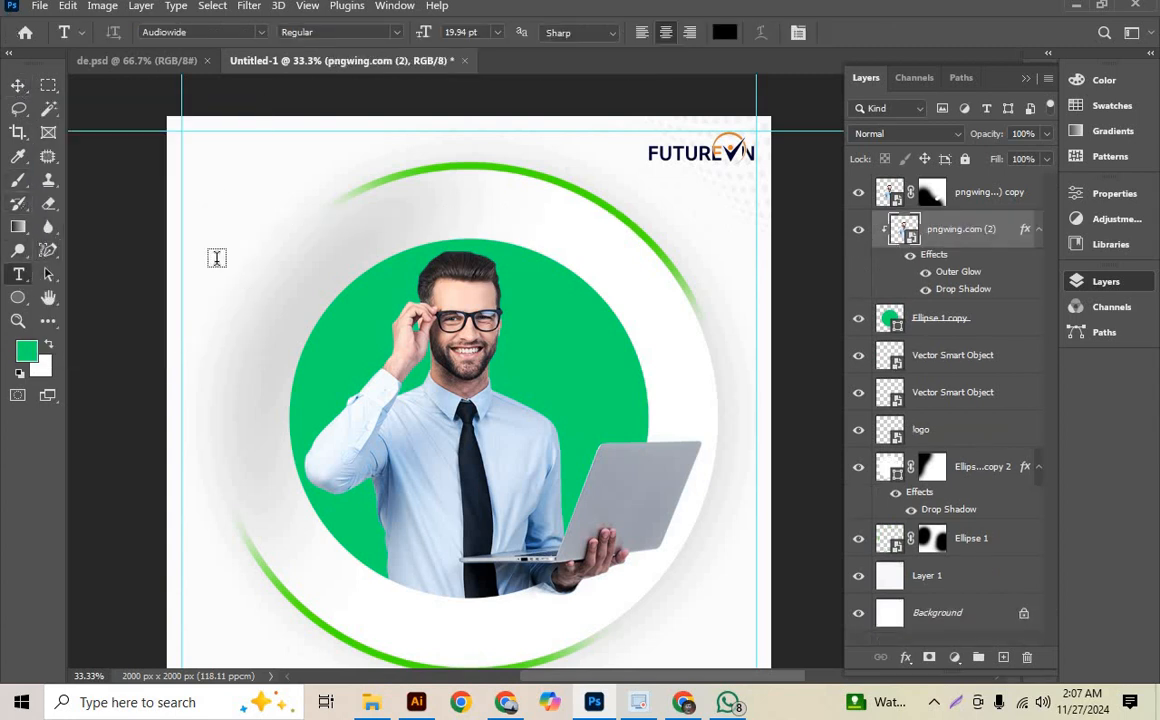
left_click_drag(183, 251, 369, 374)
type("Quer uma dica para melhorar o desempenho")
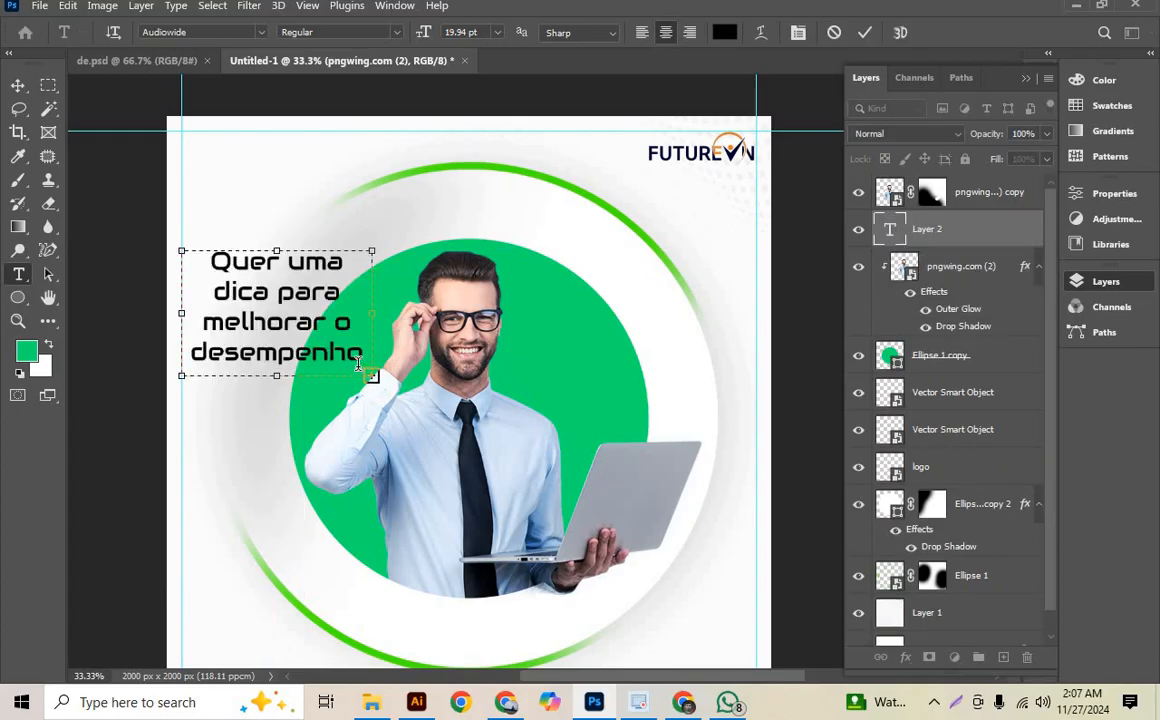
key("ctrl+a")
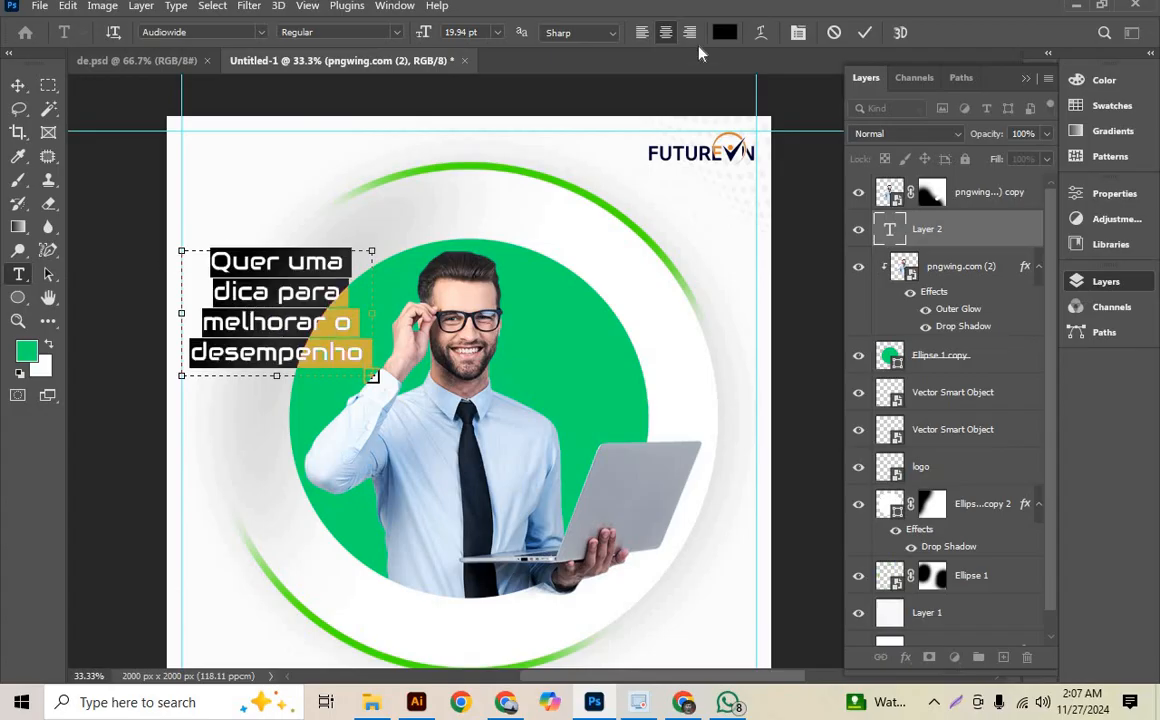
left_click(645, 32)
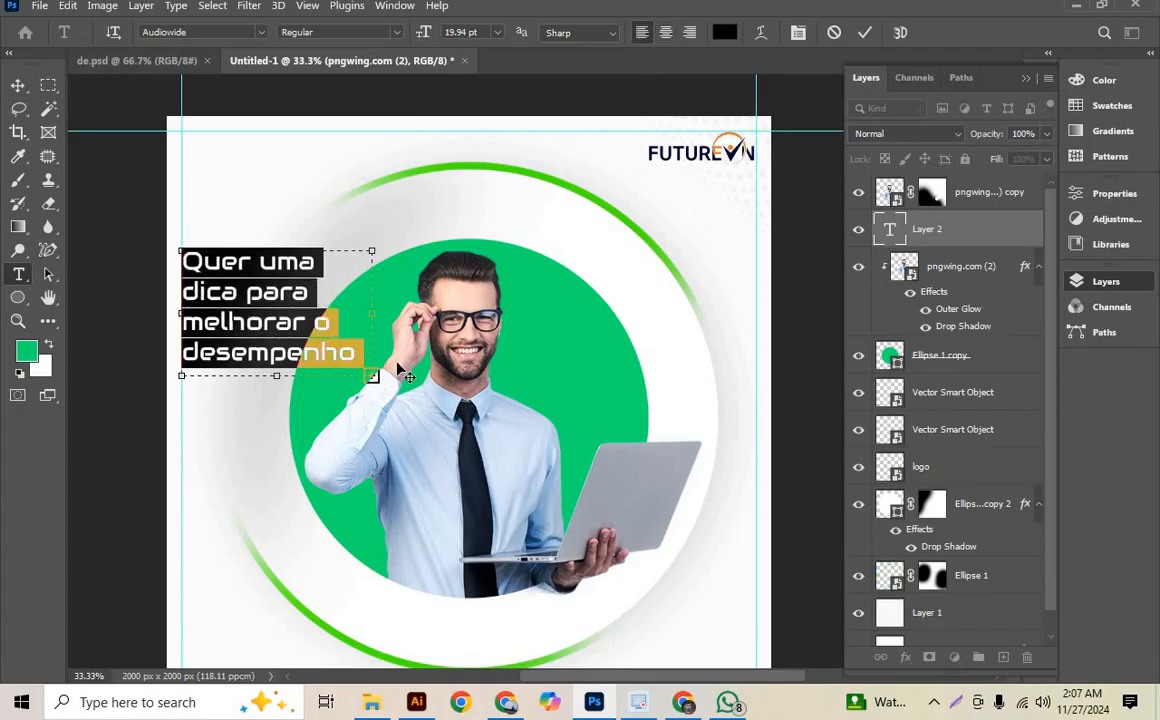
- Enlarge the headline's text box until the whole sentence fits, and move it slightly down along the vertical guide
mouse_move(401, 394)
left_mouse_down()
mouse_move(417, 414)
mouse_move(400, 401)
left_mouse_up()
key("ctrl+a")
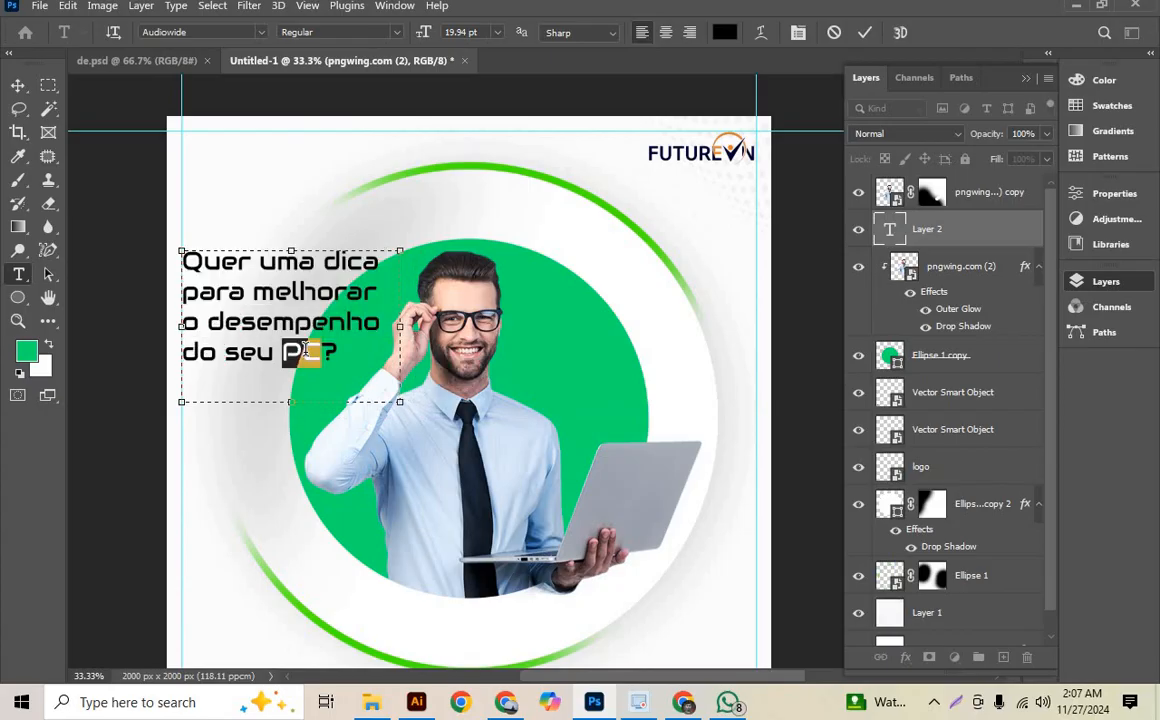
left_click(18, 85)
left_click_drag(275, 270, 243, 276)
- Try the 62DRAGZ font on the whole headline text
double_click(213, 304)
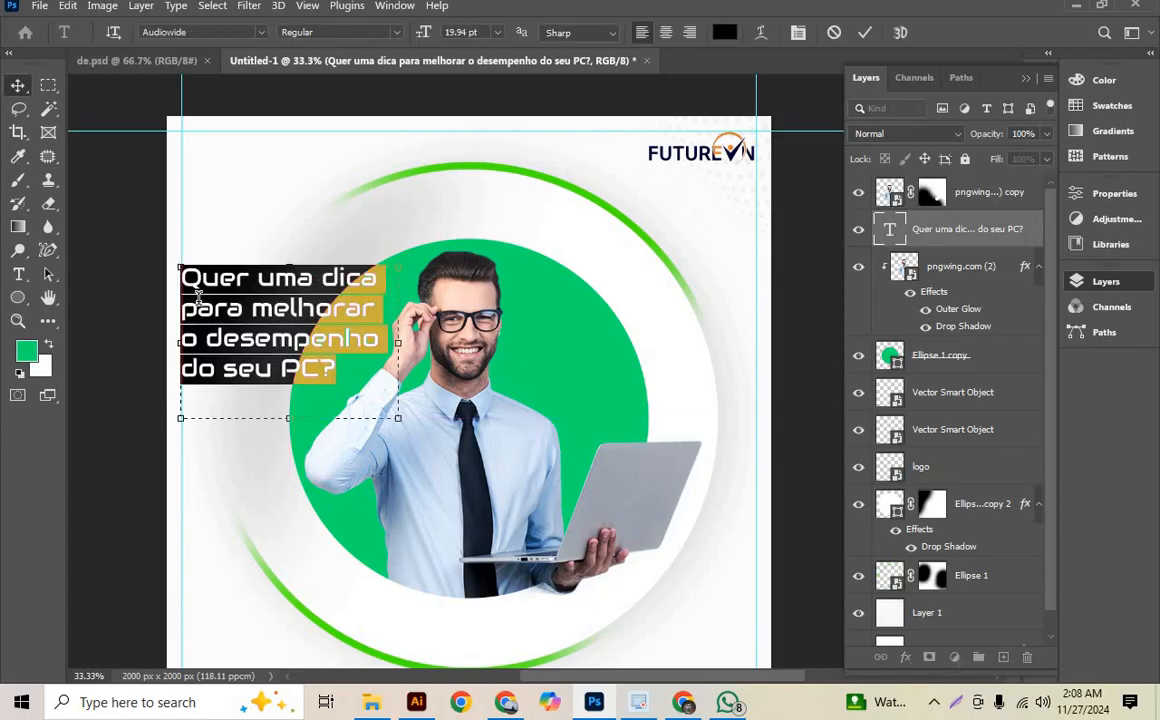
left_click(1114, 193)
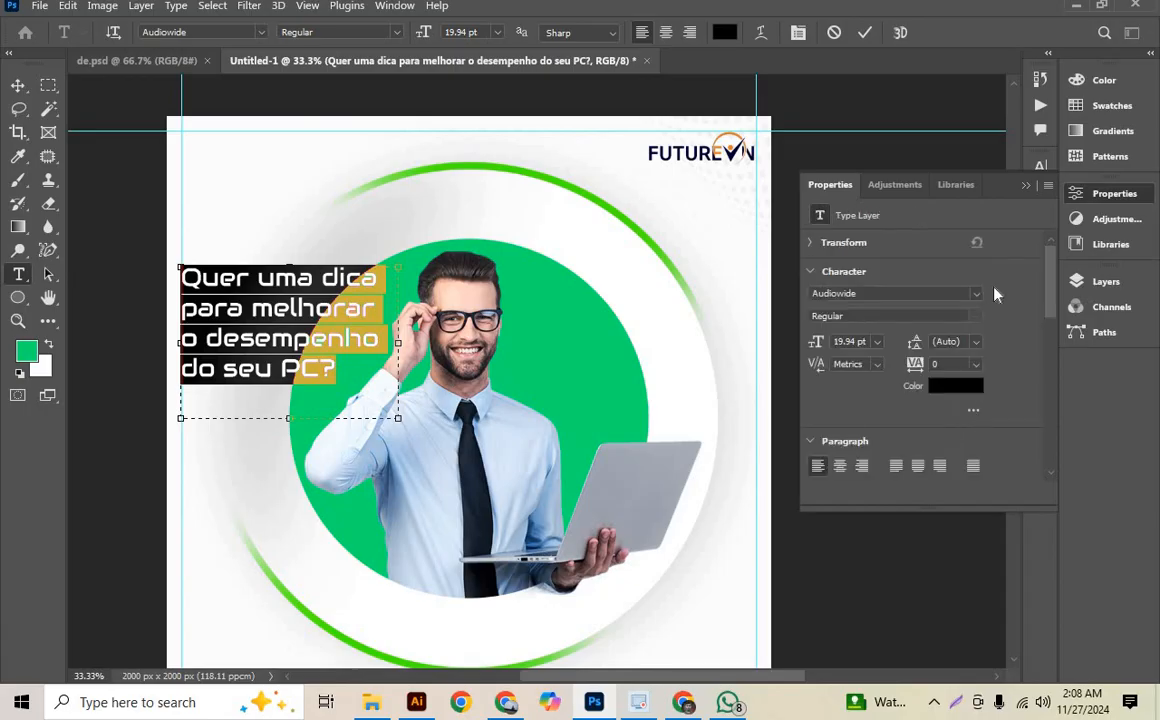
left_click(980, 295)
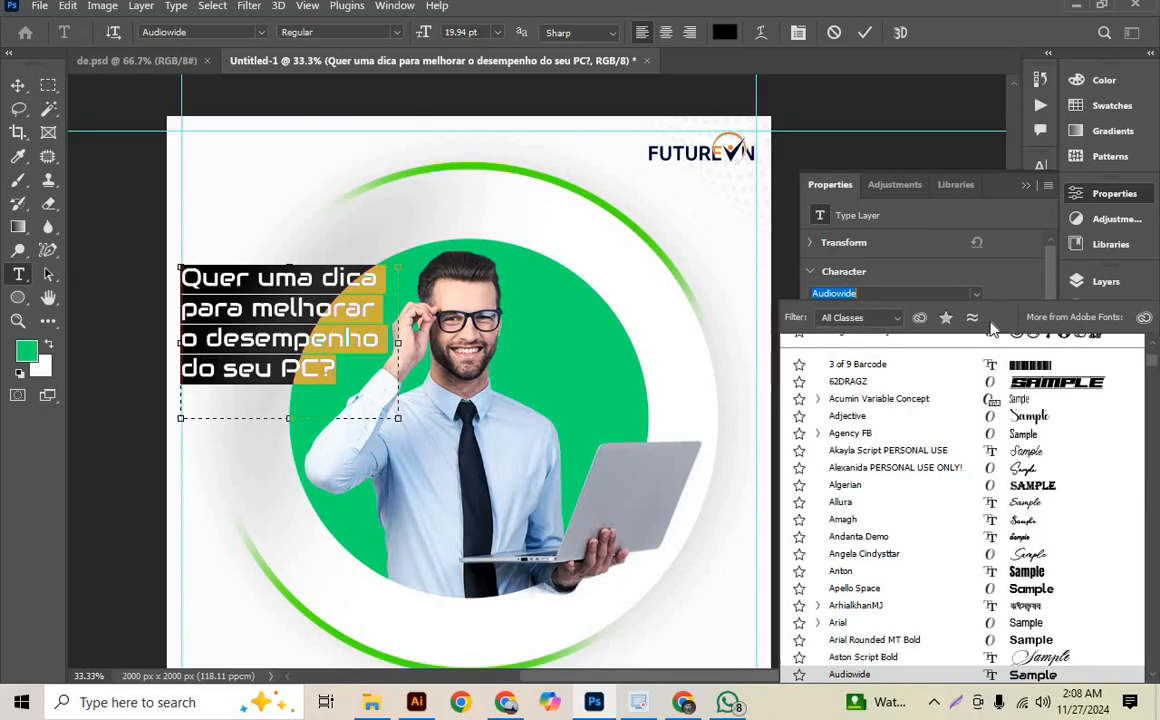
left_click(1021, 386)
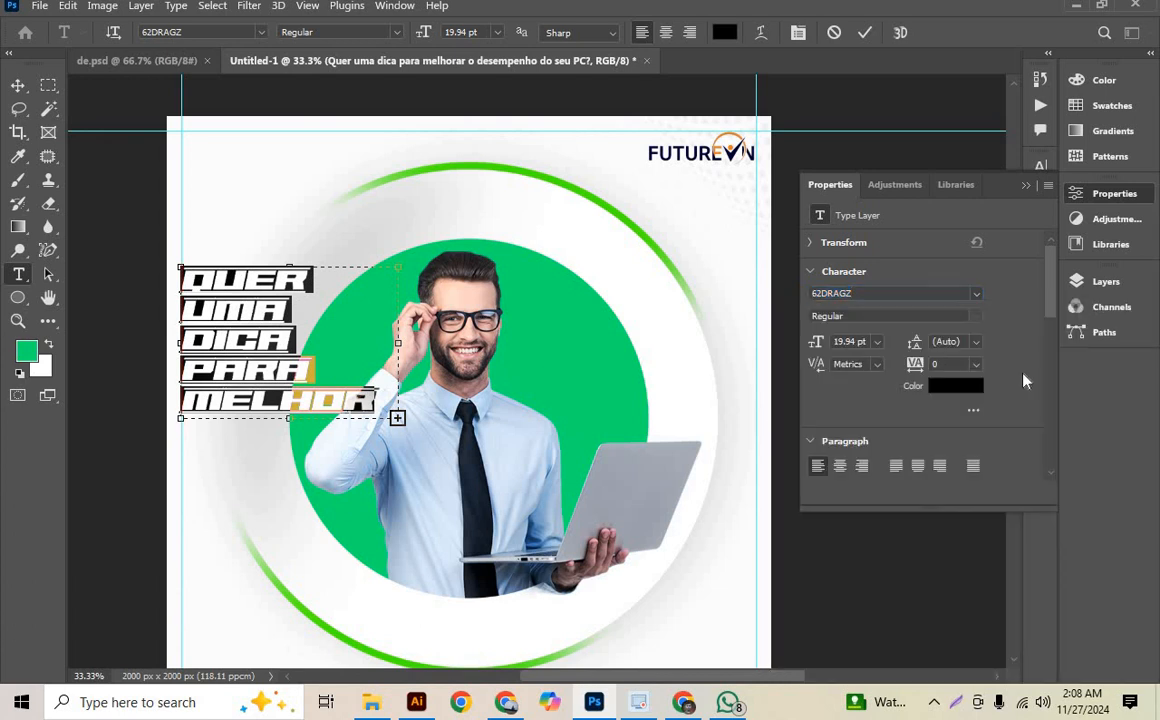
left_click(1025, 186)
left_click(866, 33)
key("v")
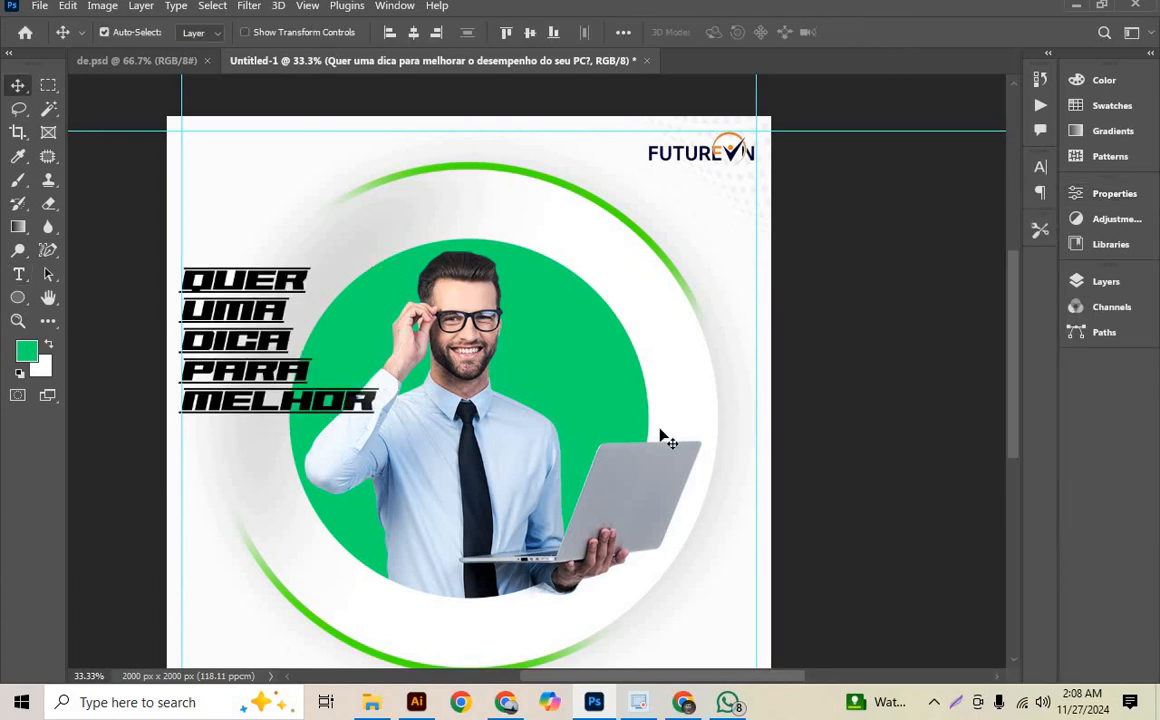
- Try the Anton font on the whole headline text
double_click(235, 343)
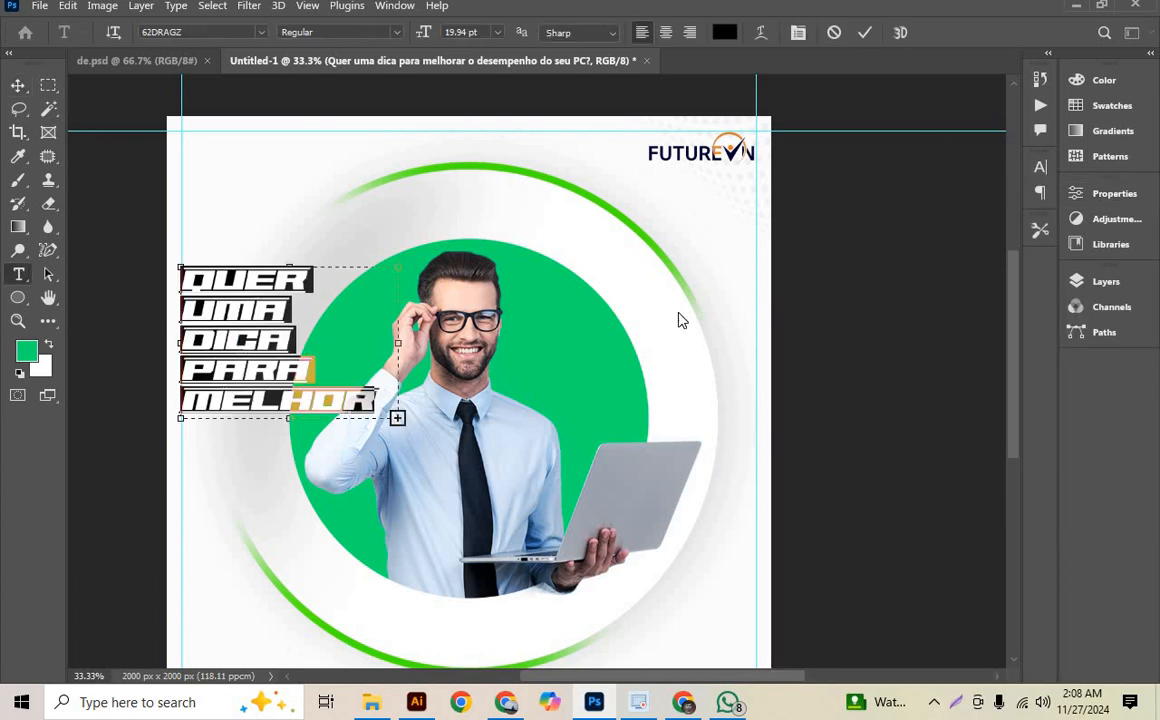
left_click(1100, 281)
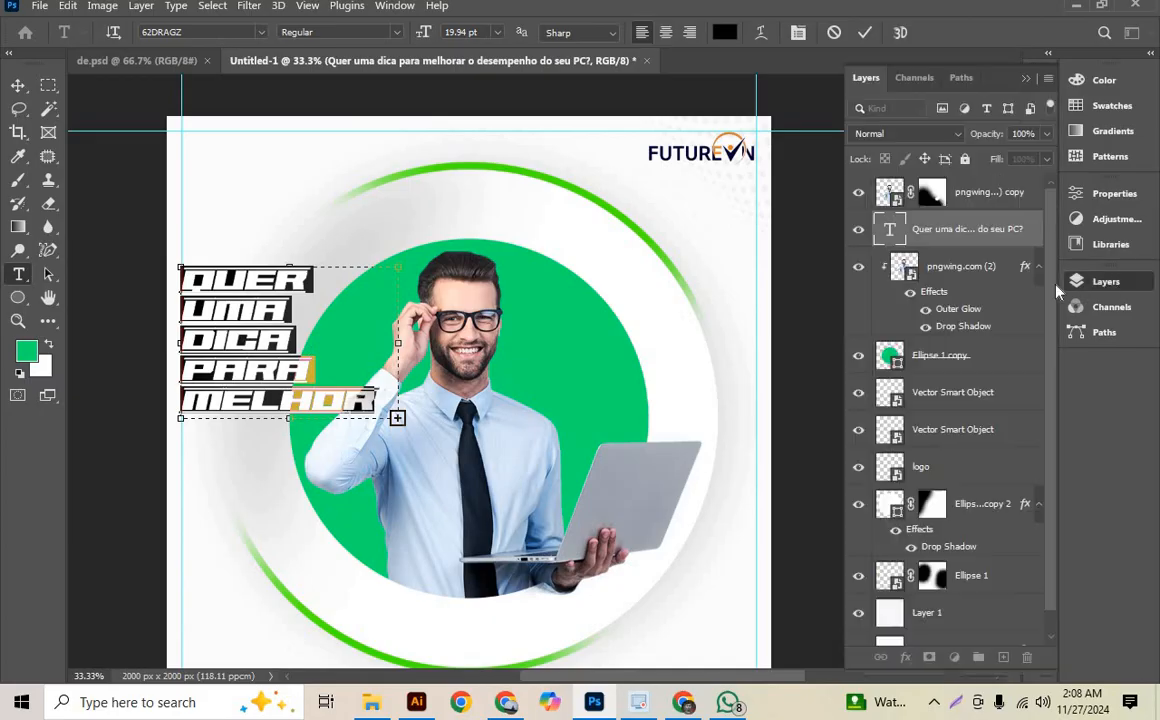
left_click(1114, 193)
left_click(960, 293)
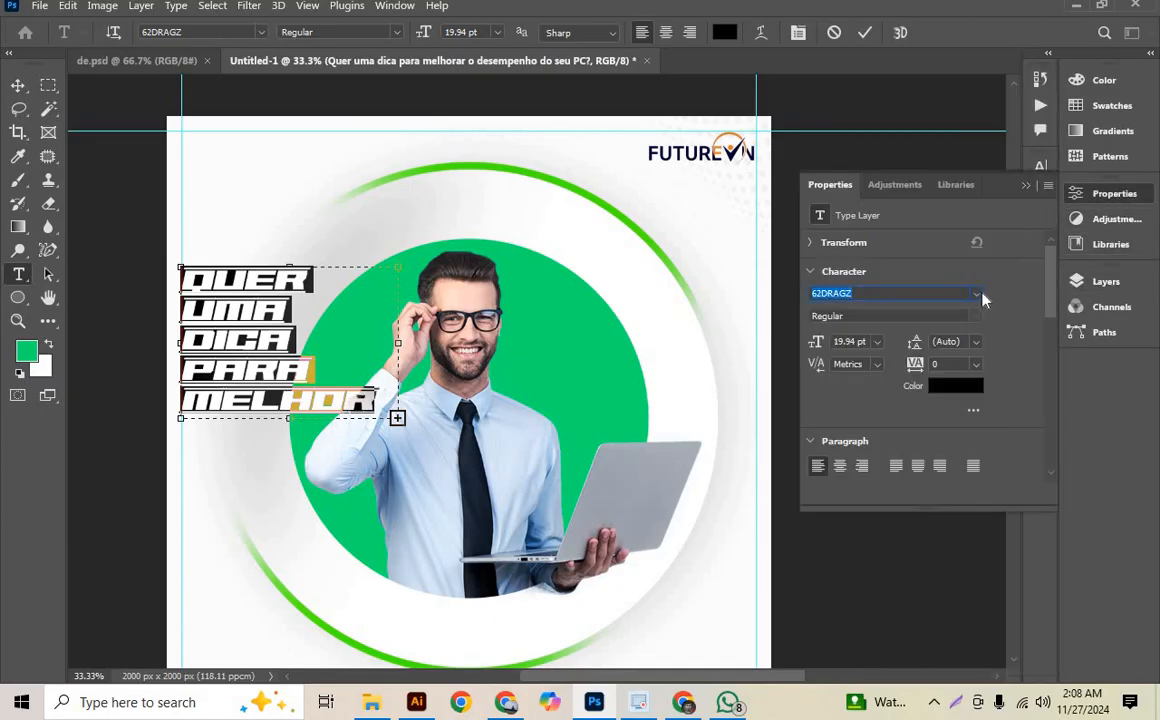
left_click(979, 295)
scroll(1068, 479, "down", 5)
scroll(1066, 475, "down", 4)
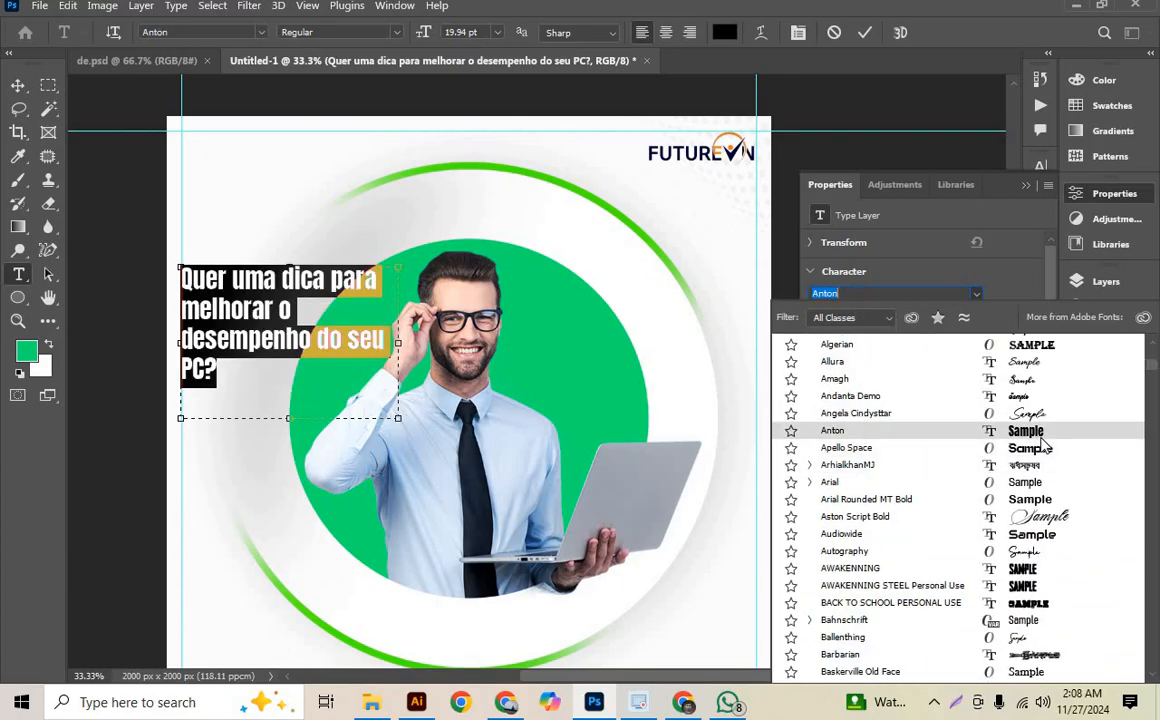
left_click(1041, 438)
- Set the headline font to Roboto Bold and commit the text
left_click(200, 32)
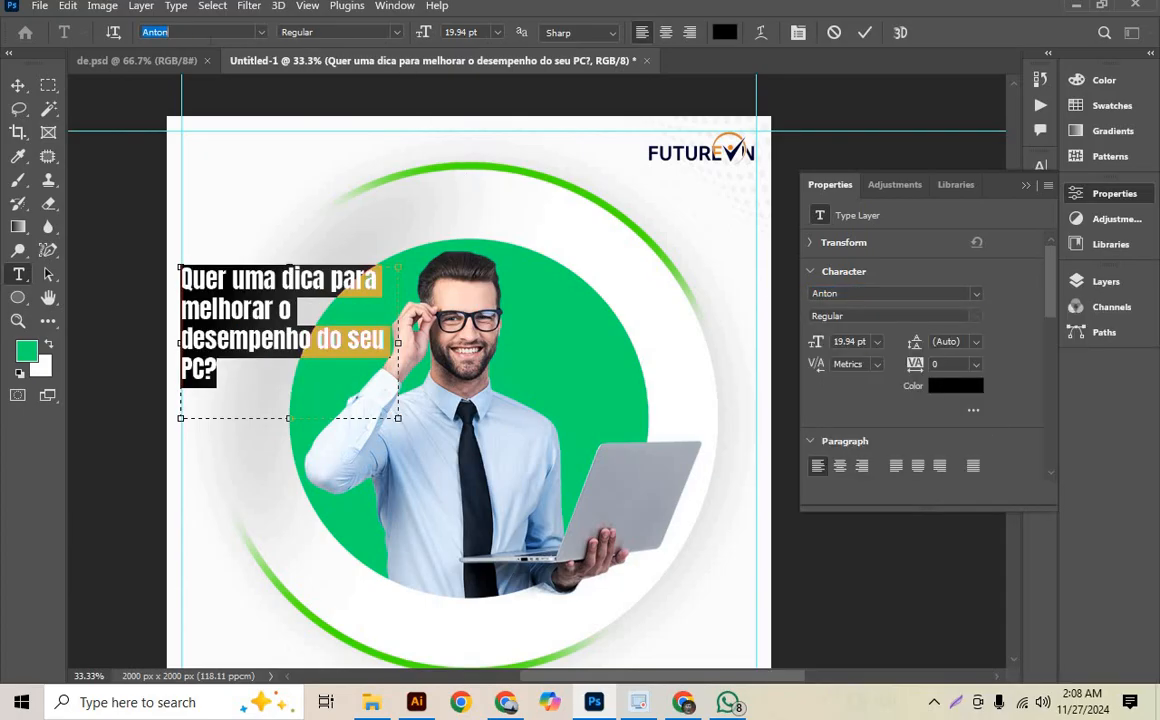
type("rob")
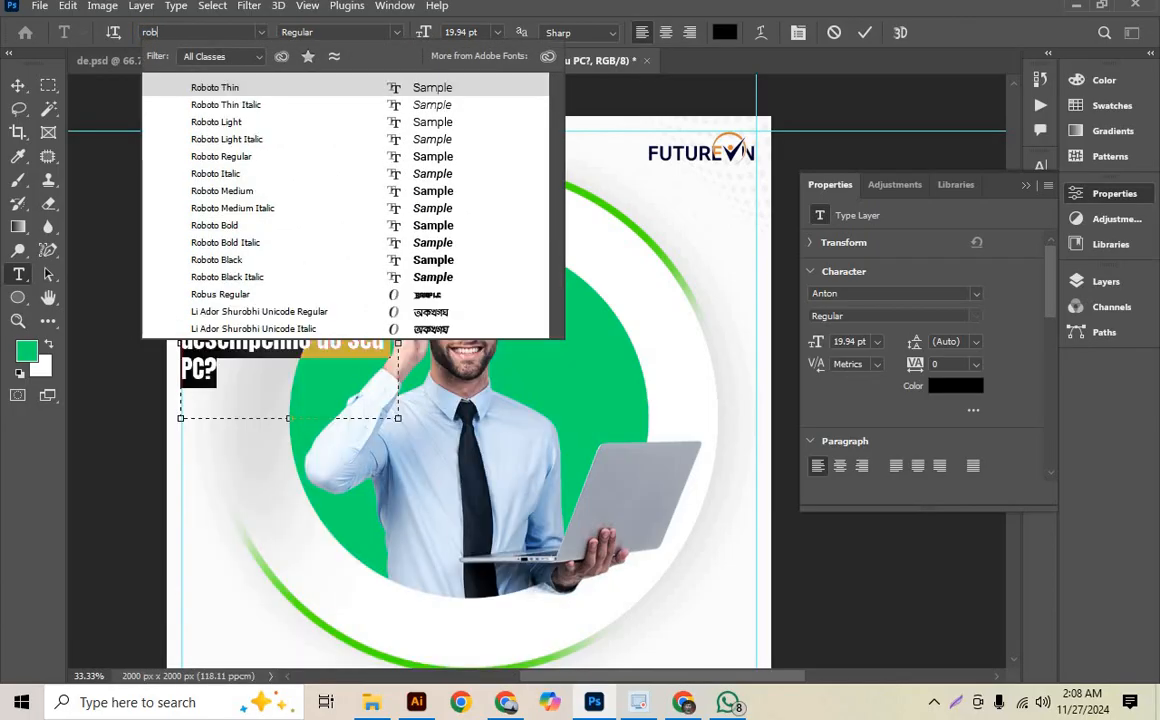
left_click(257, 231)
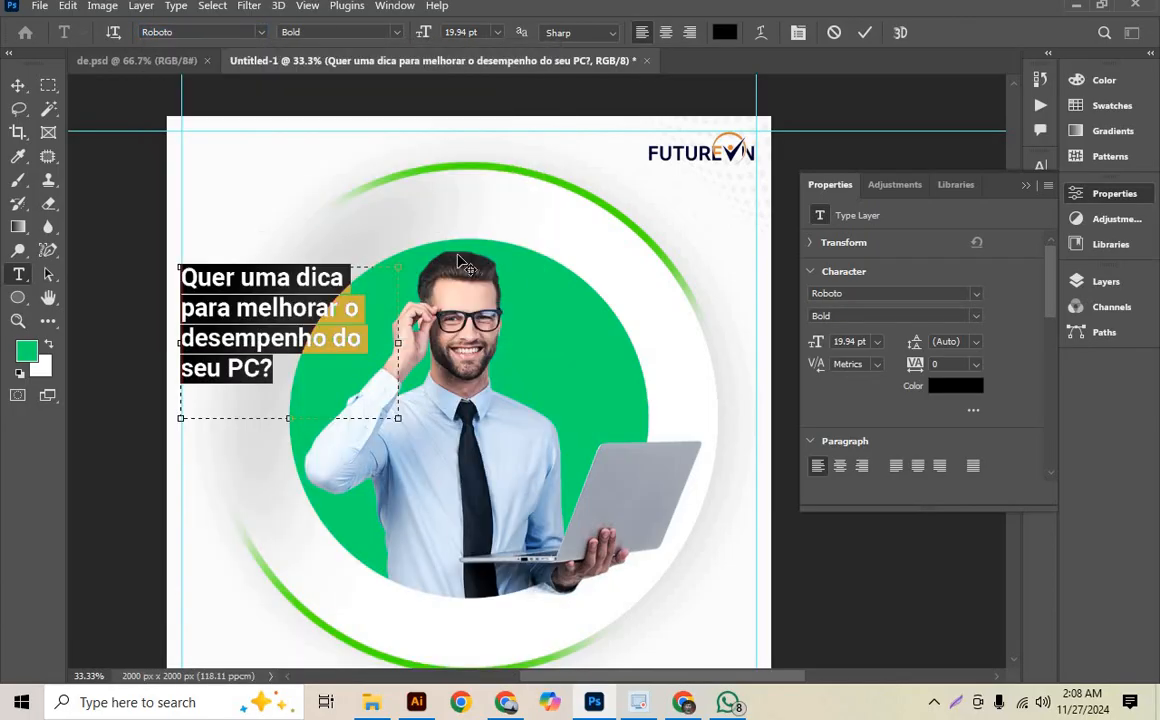
key("ctrl+Return")
key("v")
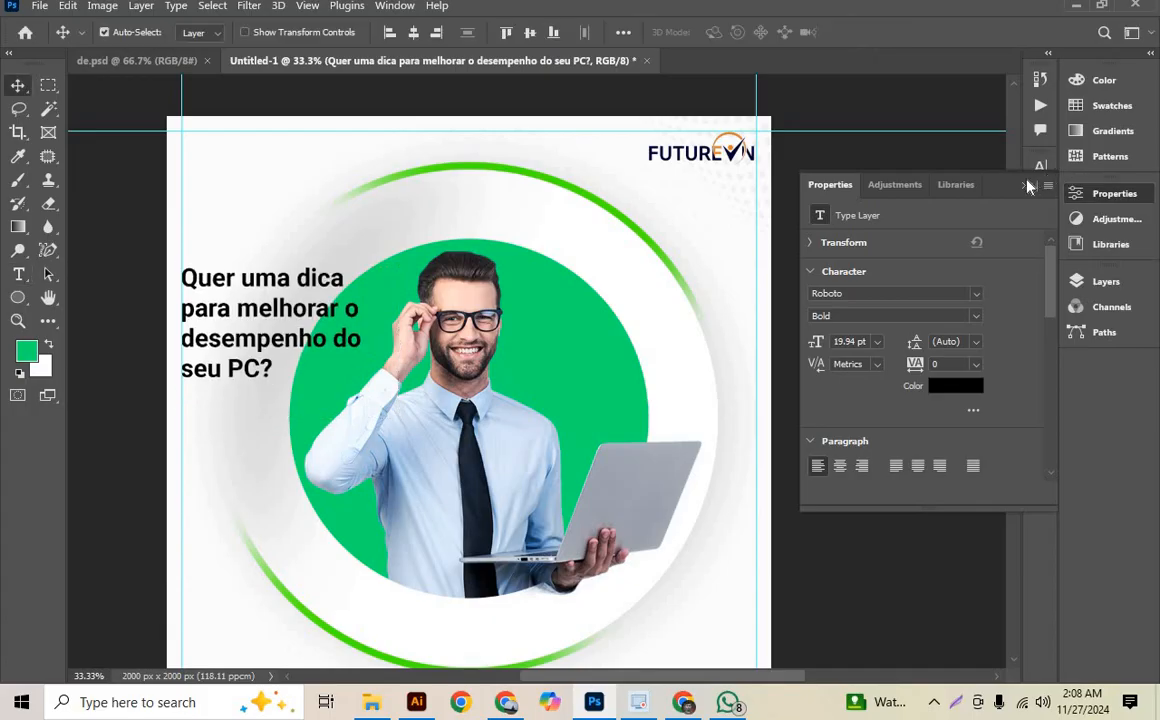
left_click(1024, 185)
- Move the headline slightly right and down so that it sits just inside the vertical guide
left_click_drag(330, 369, 510, 378)
key("ctrl+minus")
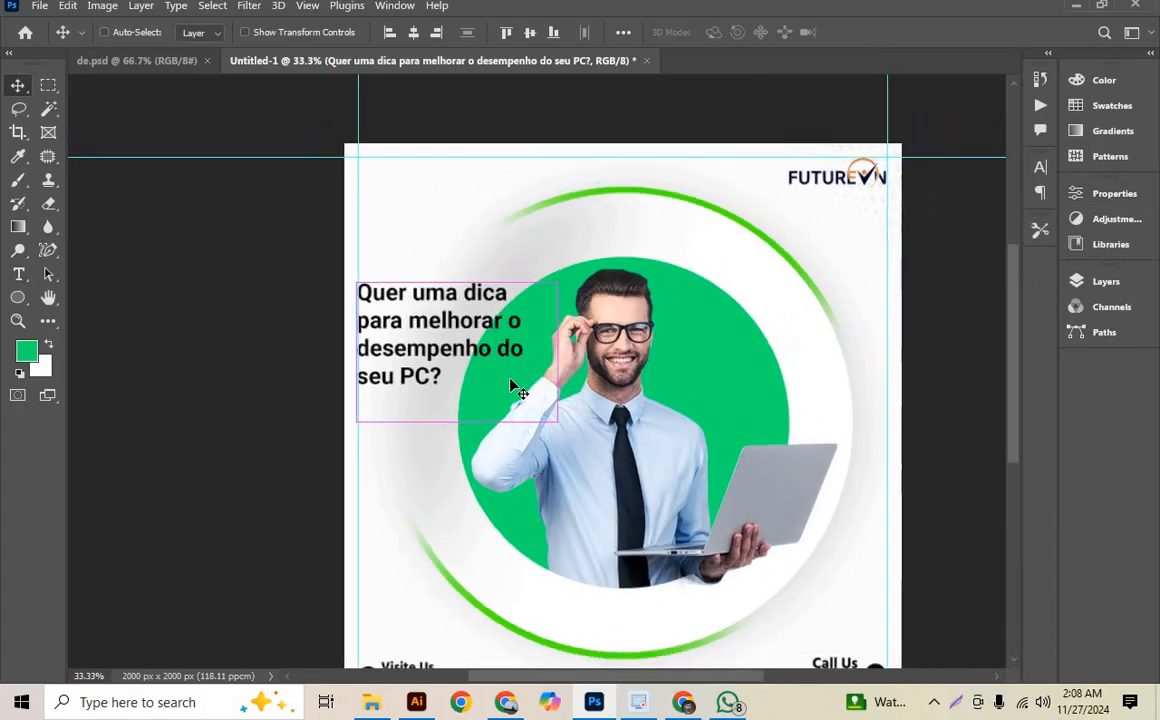
key("ctrl+plus")
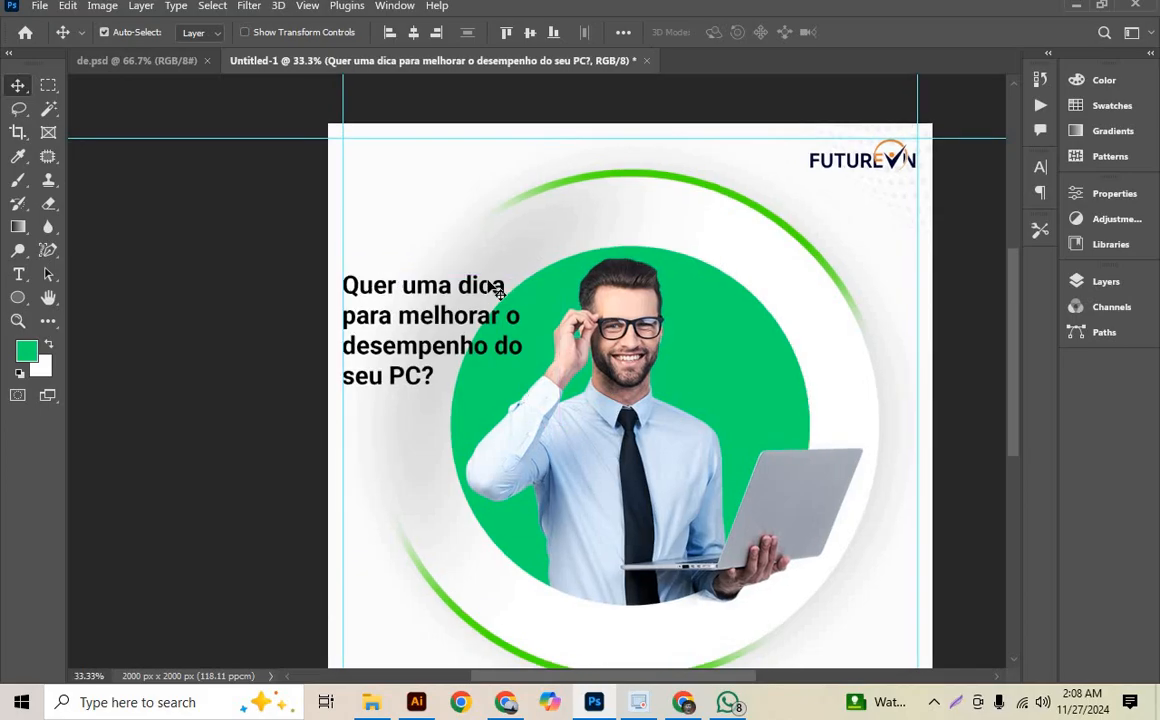
left_click_drag(497, 287, 511, 293)
- Compare the whole post, including the headline placement, with the reference design in de.psd
scroll(492, 278, "down", 3)
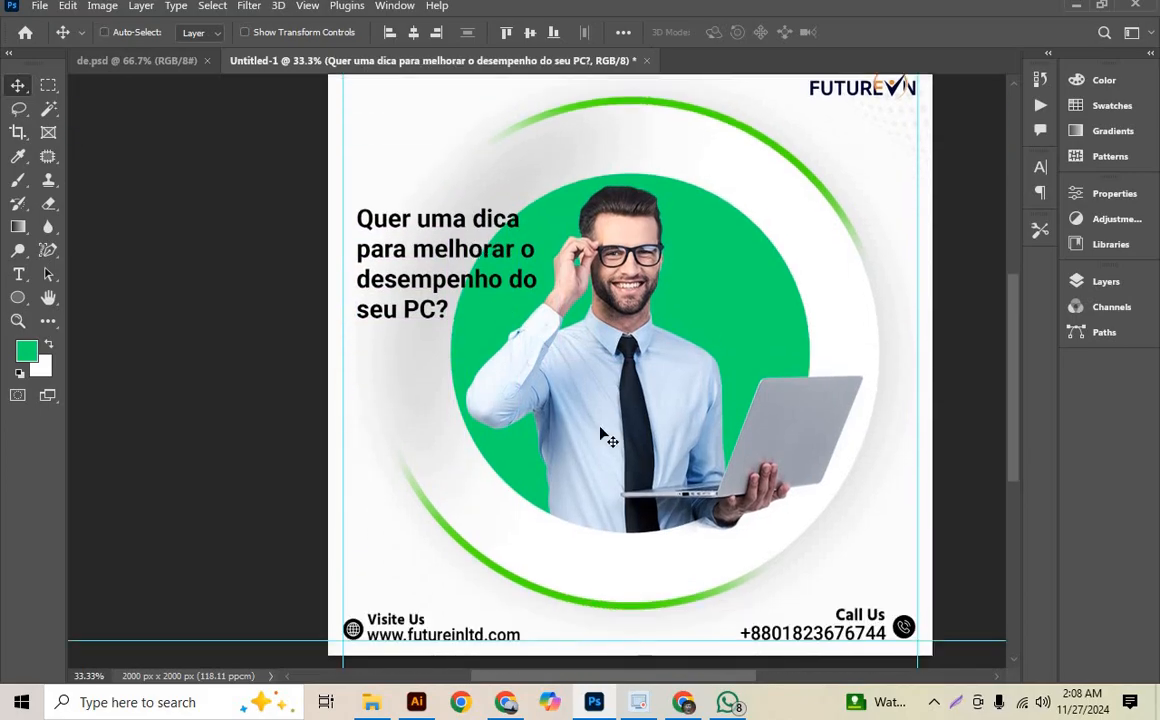
key("ctrl+minus")
left_click_drag(592, 317, 581, 322)
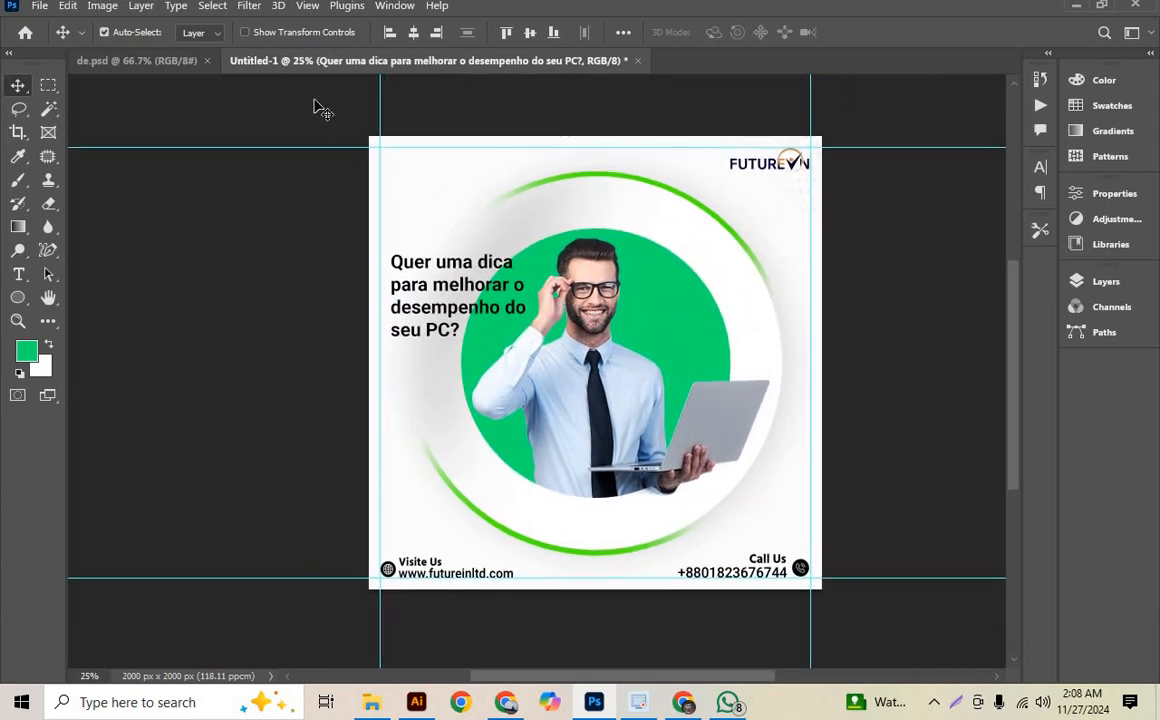
left_click(160, 64)
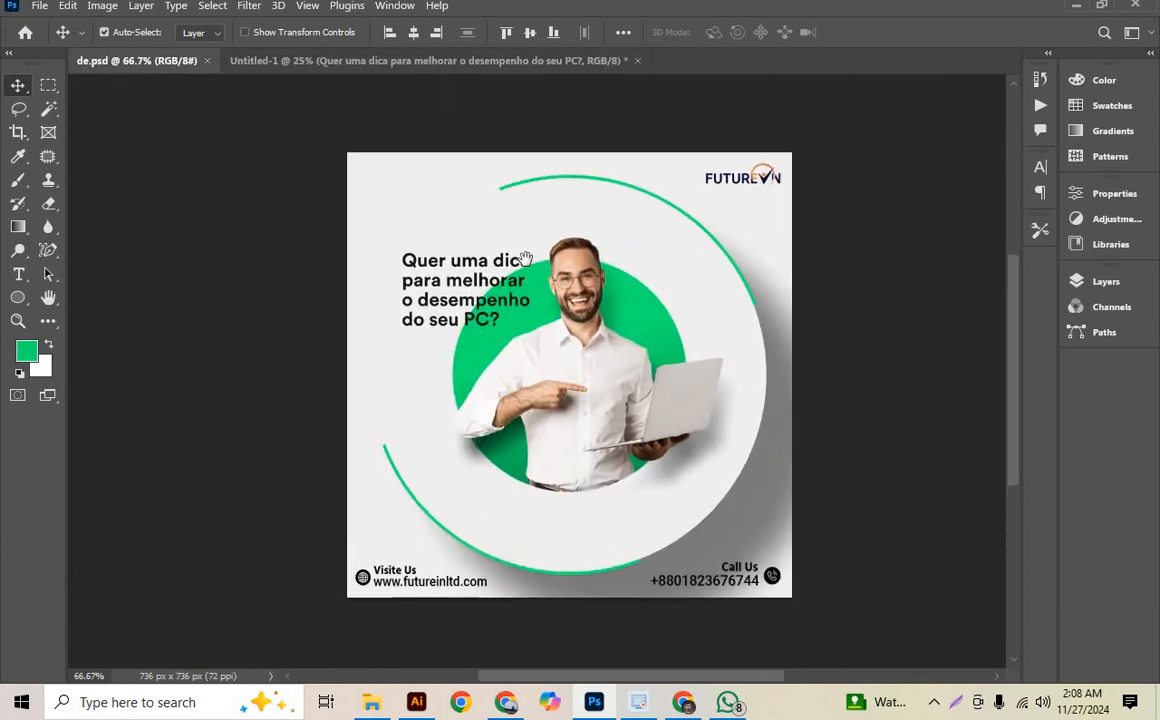
left_click(442, 61)
mouse_move(541, 346)
left_mouse_down()
mouse_move(523, 349)
mouse_move(526, 324)
mouse_move(526, 341)
left_mouse_up()
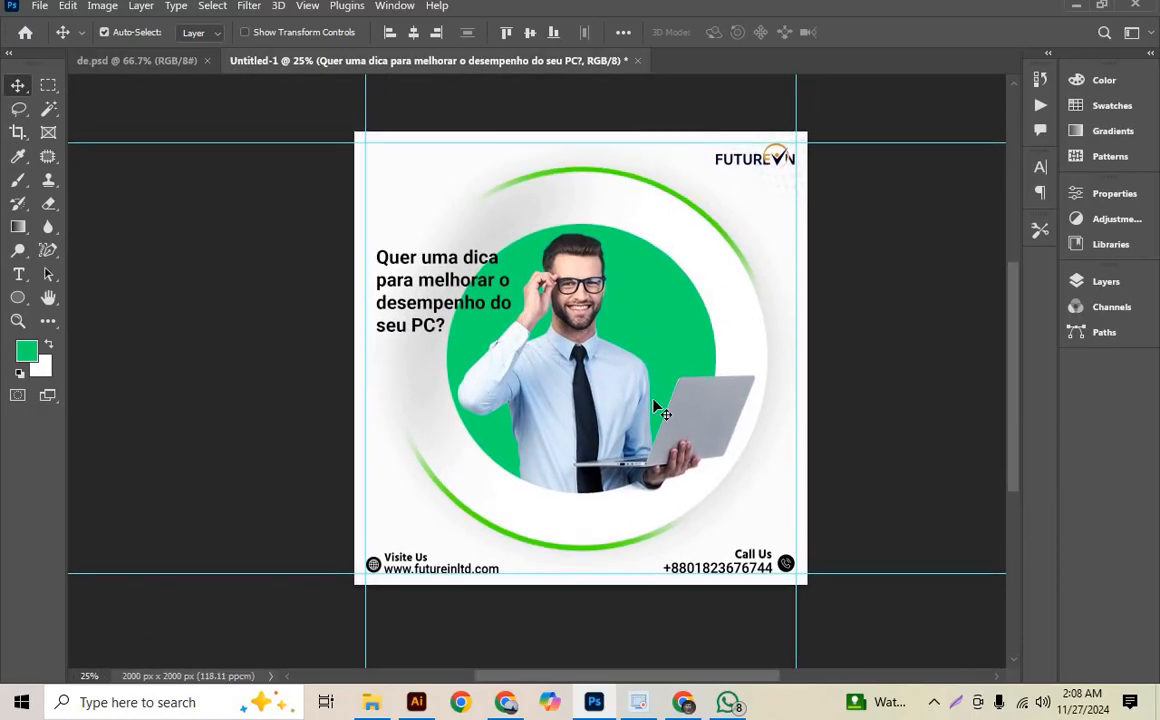
left_click_drag(590, 361, 600, 390)
left_click_drag(662, 365, 676, 409)
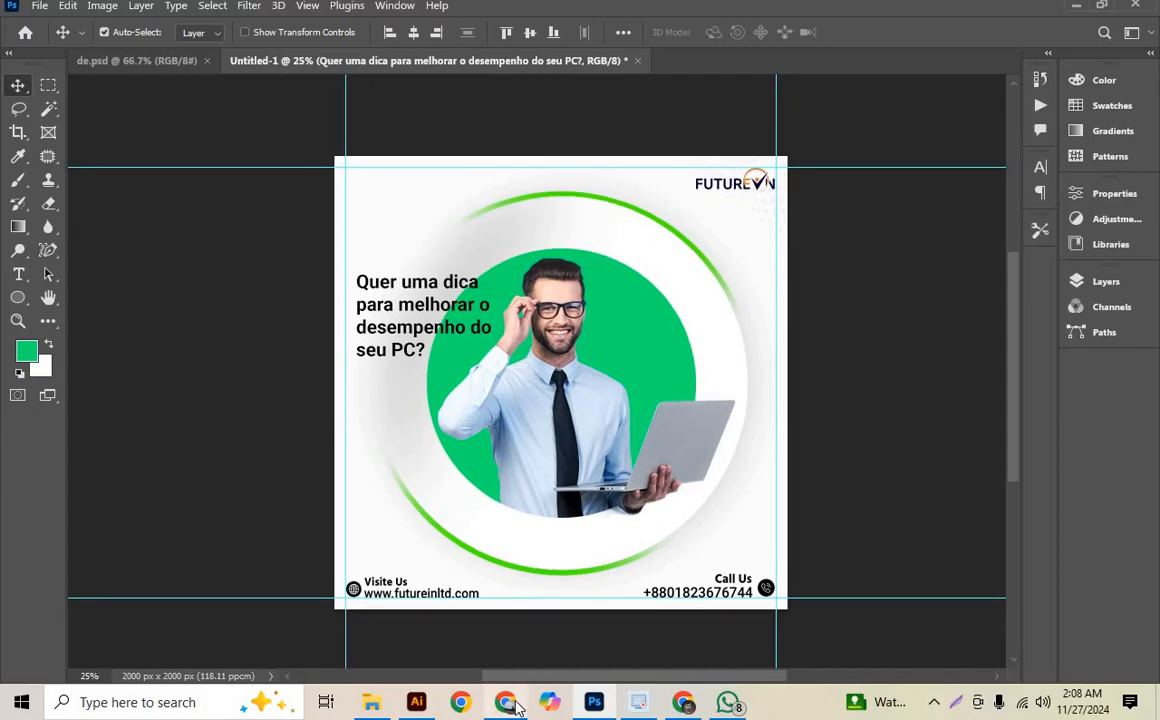
mouse_move(507, 703)
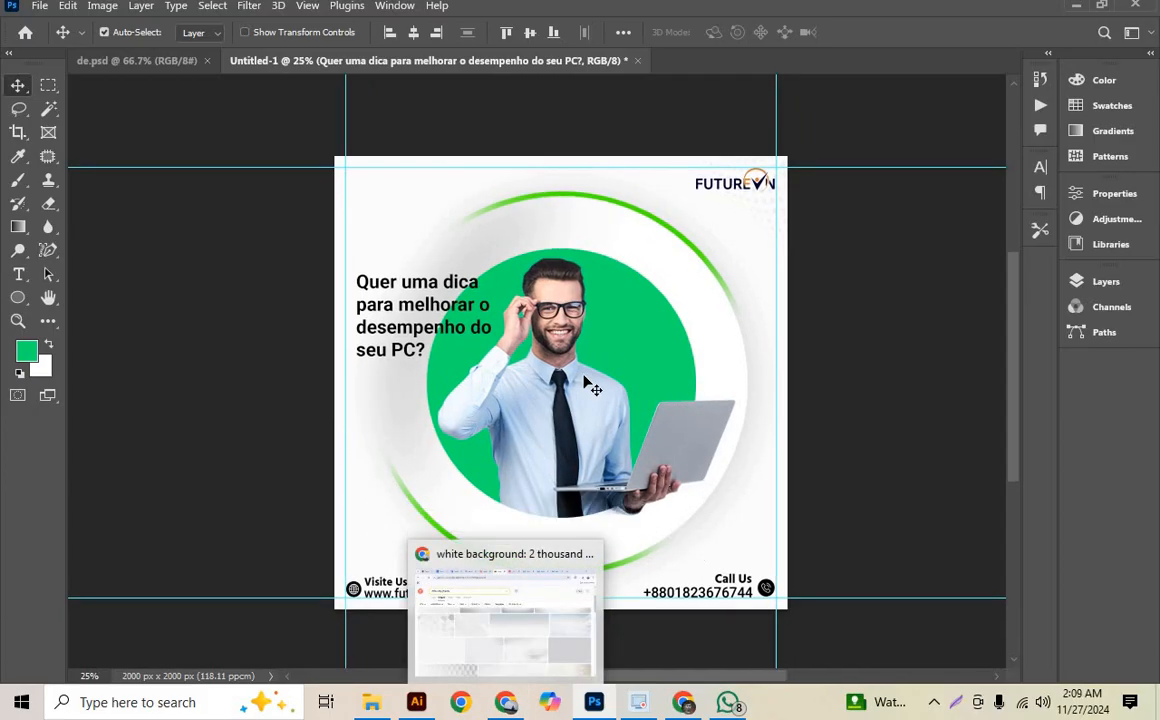